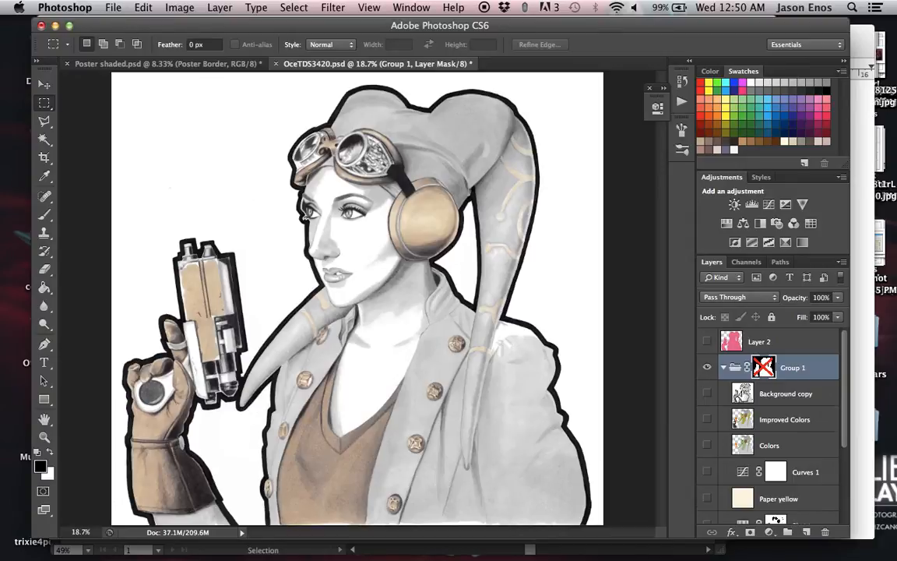
Step: Show the Levels 1, Sepia, Blue and Paper yellow layers over Layer 0 copy inside Group 1
scroll(748, 436, "down", 5)
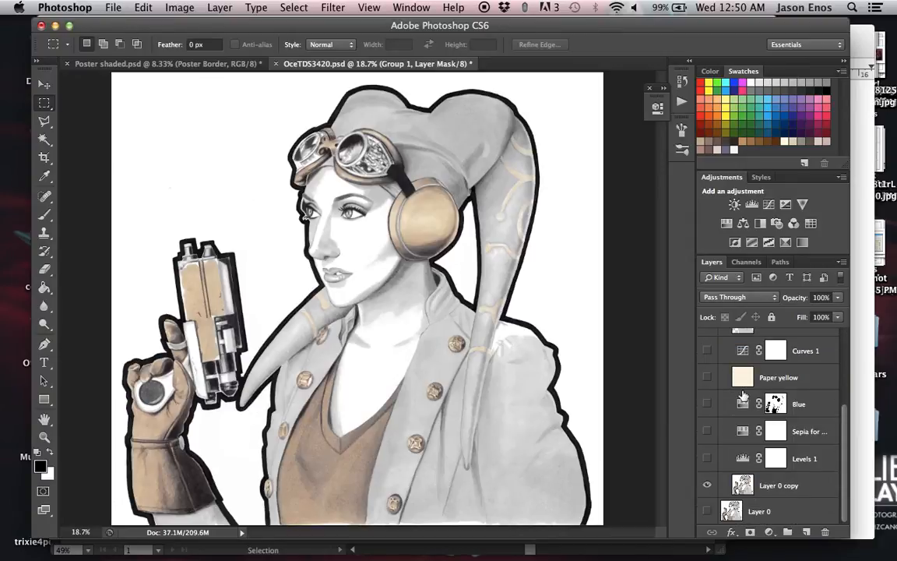
left_click(707, 459)
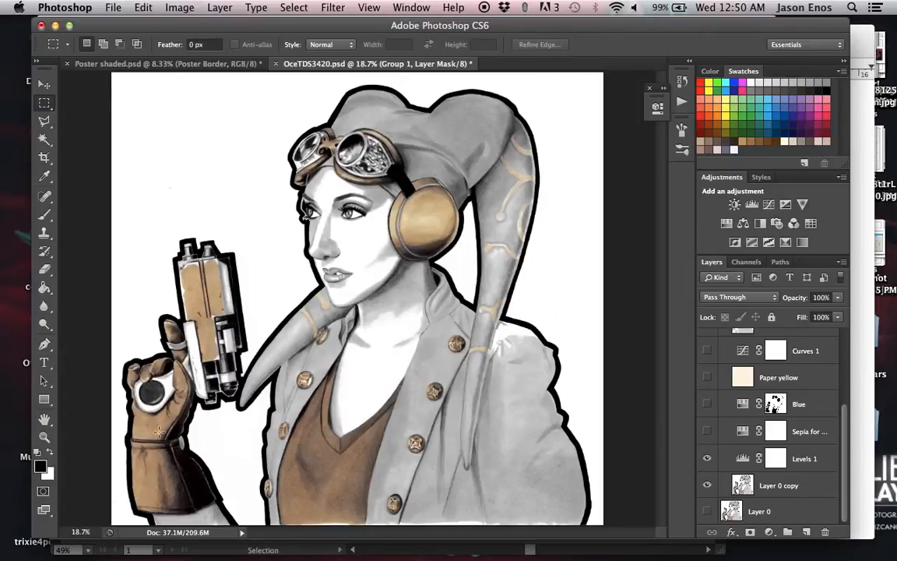
left_click(707, 432)
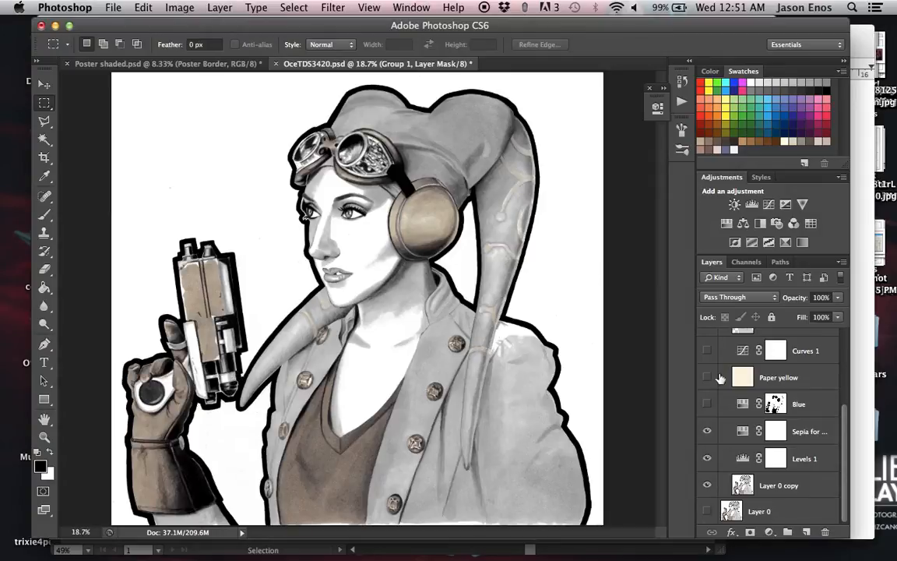
left_click(709, 403)
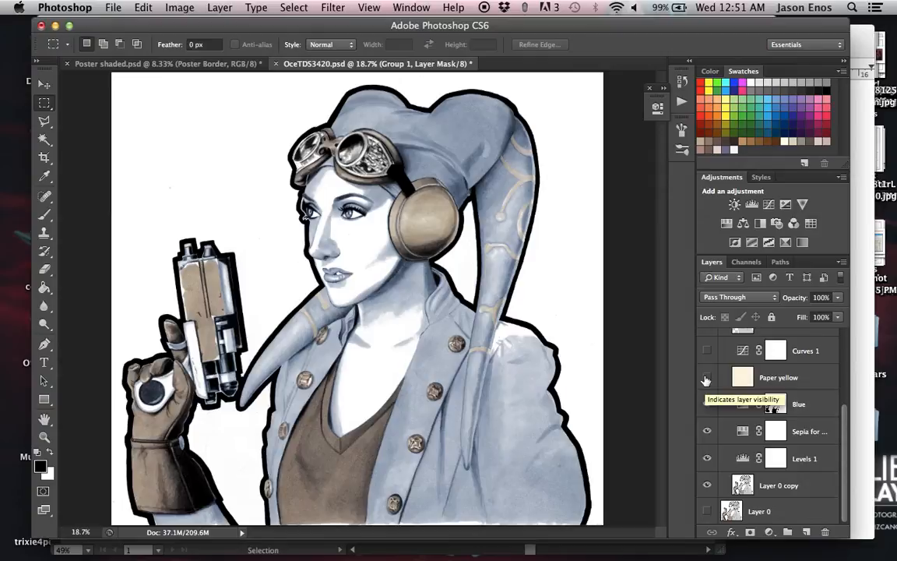
left_click(707, 377)
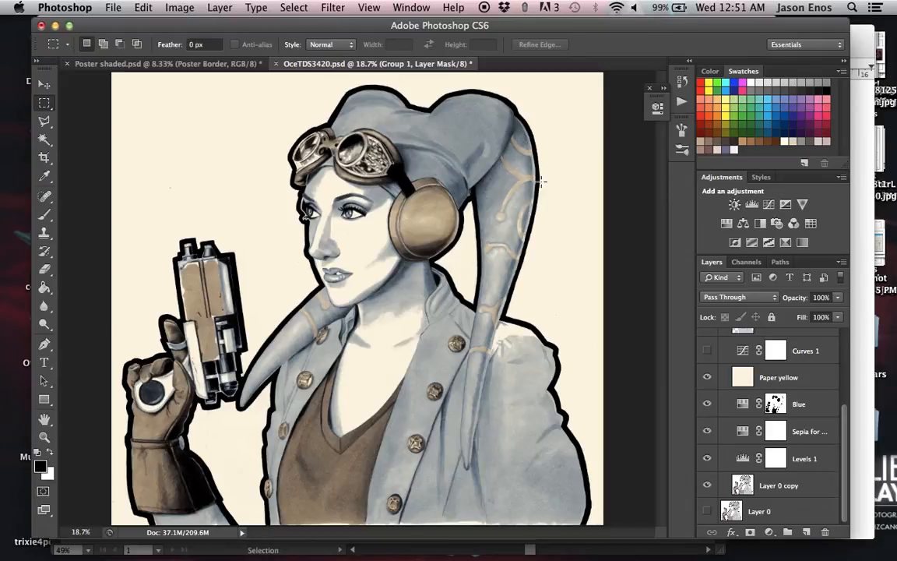
Step: Toggle the Curves 1 adjustment on and off to compare its effect on the illustration, leaving it hidden
scroll(717, 467, "up", 5)
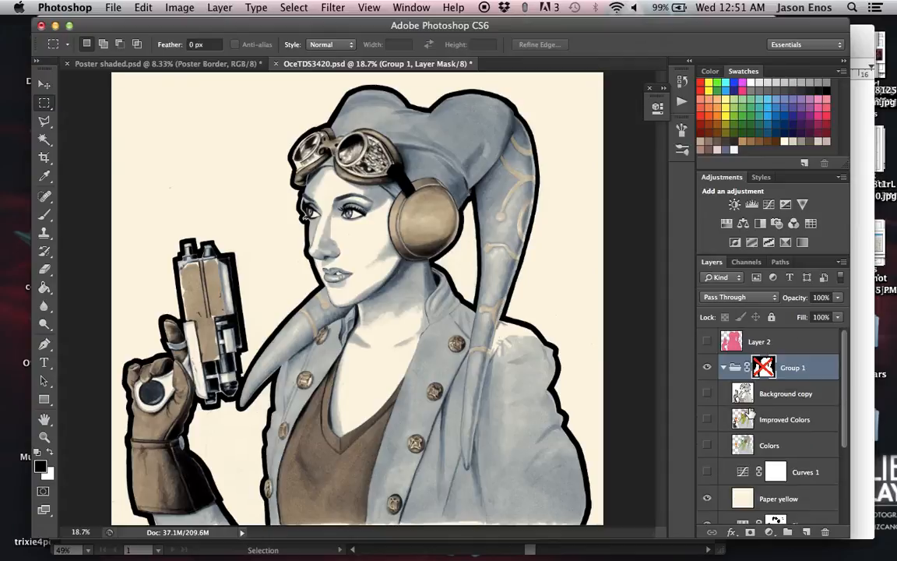
left_click(707, 472)
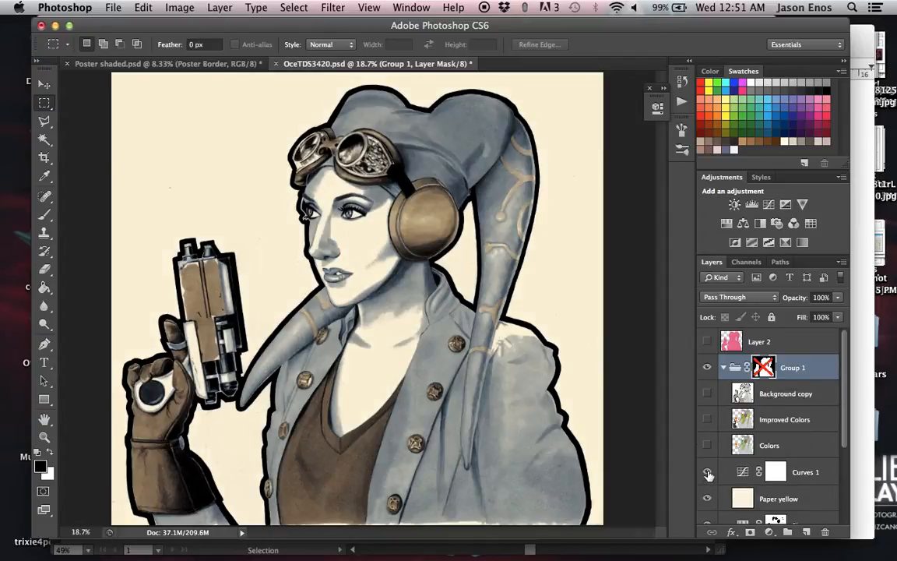
left_click(708, 472)
left_click(707, 472)
left_click(707, 472)
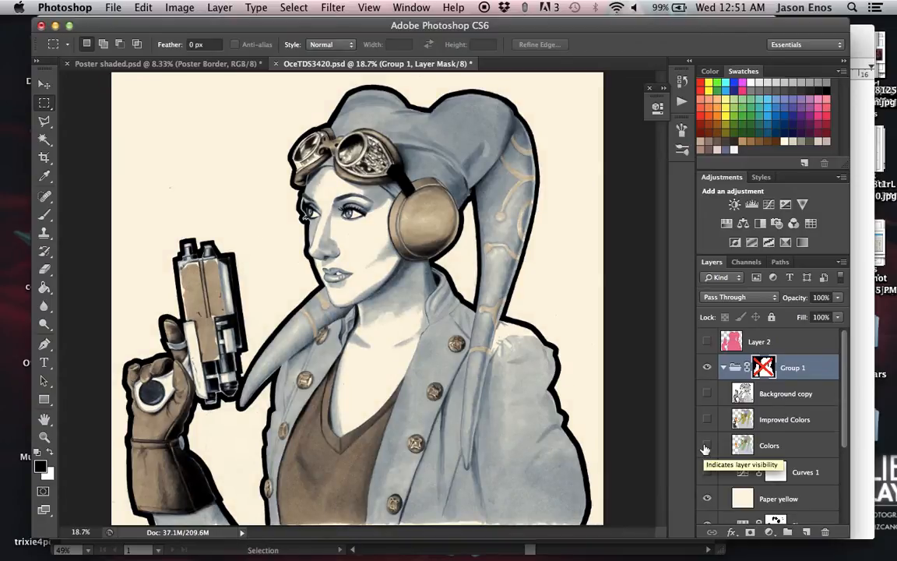
Step: Show the Colors layer and make it the active layer
left_click(706, 445)
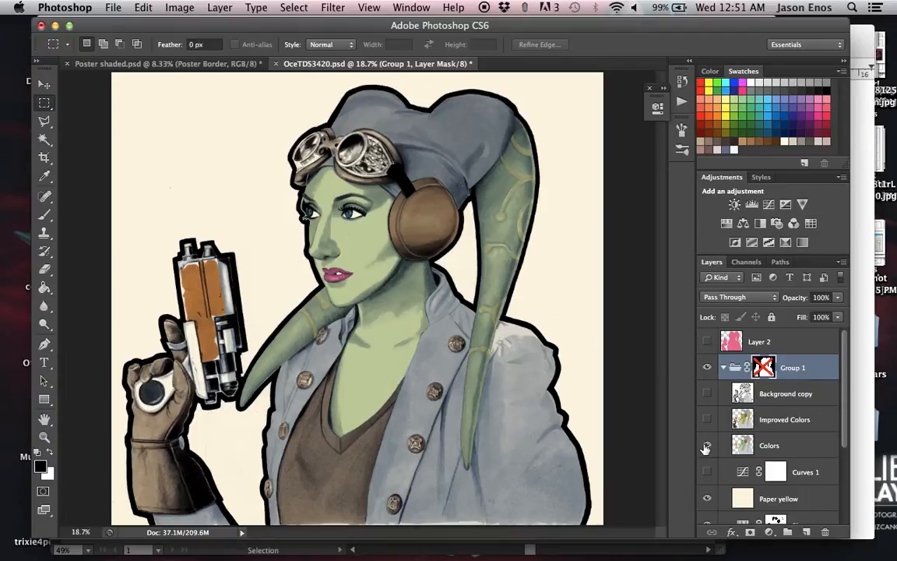
left_click(769, 445)
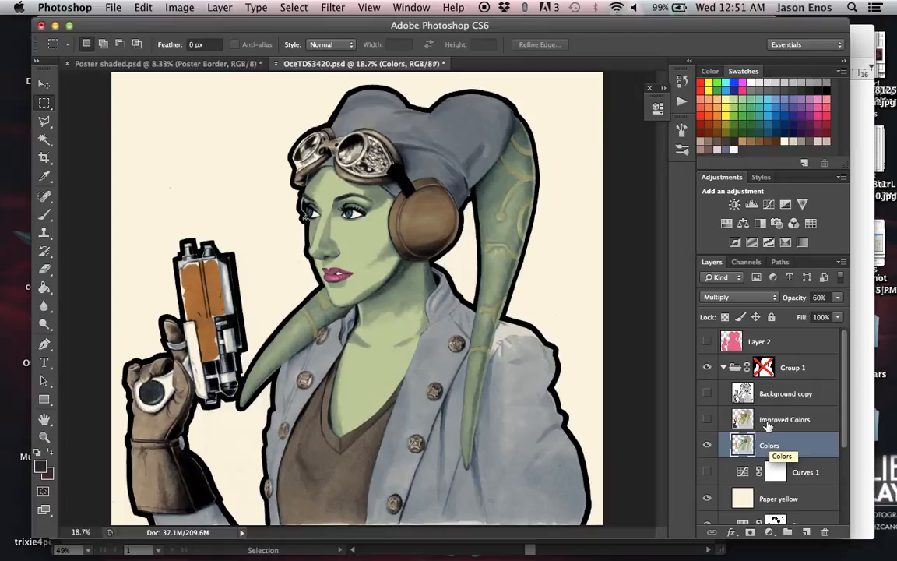
scroll(762, 405, "down", 3)
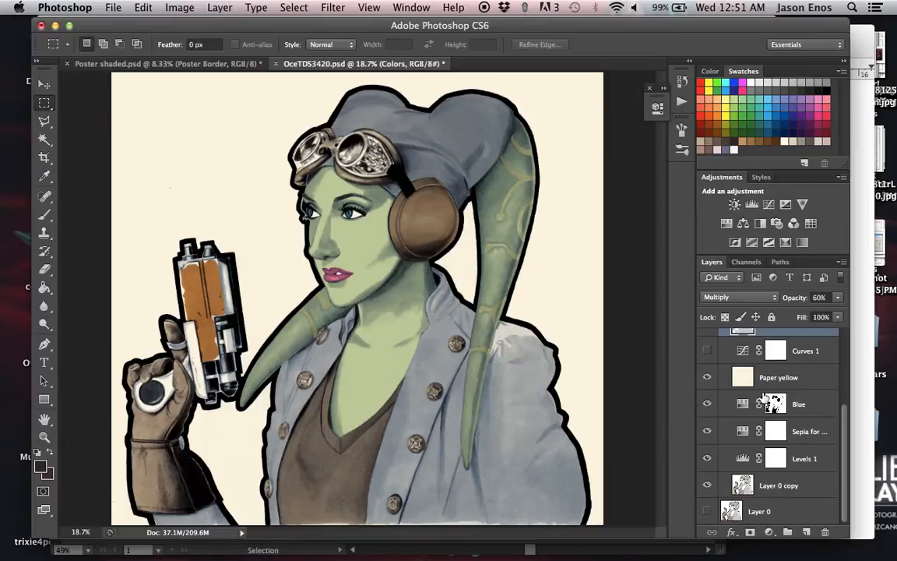
scroll(760, 374, "up", 3)
scroll(758, 366, "down", 3)
Step: Toggle Layer 0 copy off and on to compare the flat fills of the Colors layer with the shaded drawing
left_click(708, 485)
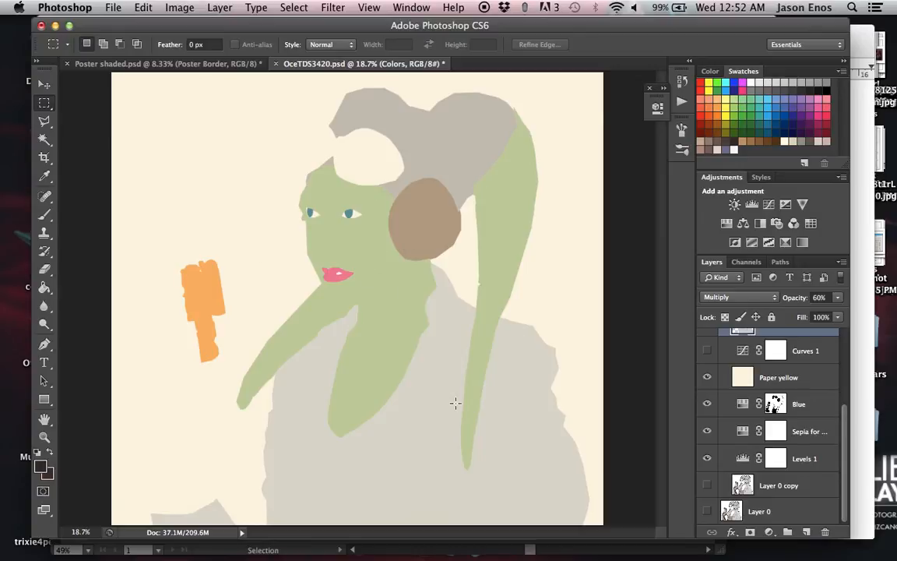
left_click(707, 487)
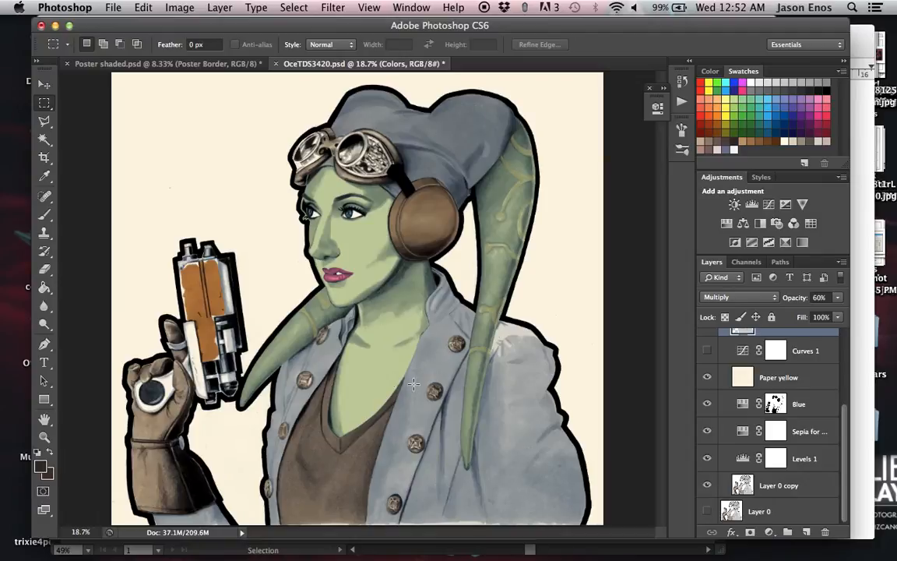
left_click(705, 485)
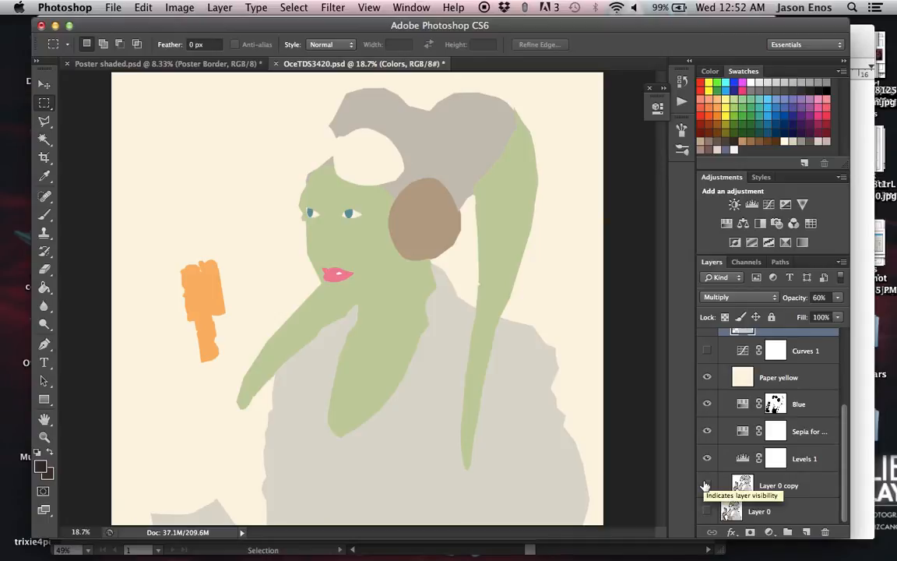
left_click(705, 486)
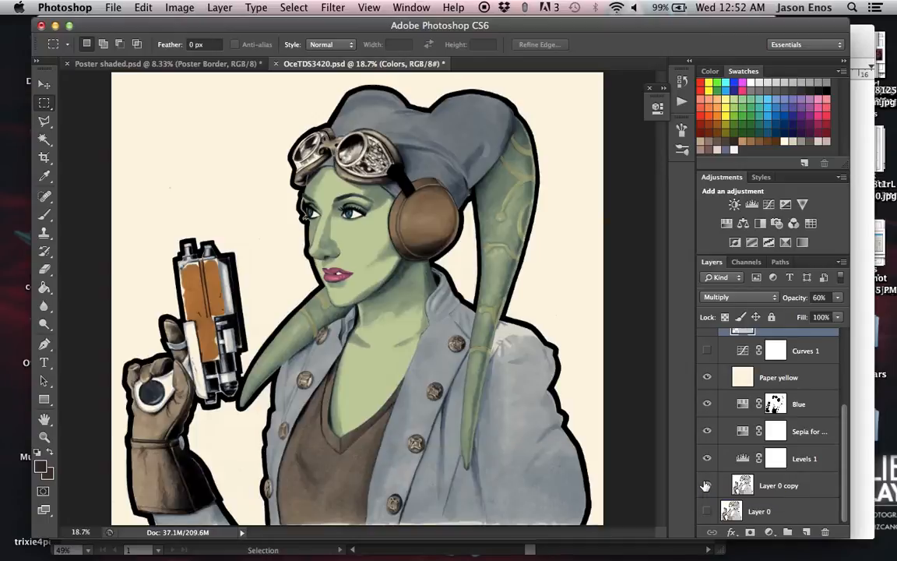
Step: Show the Improved Colors layer and hide the Colors layer
scroll(705, 485, "up", 4)
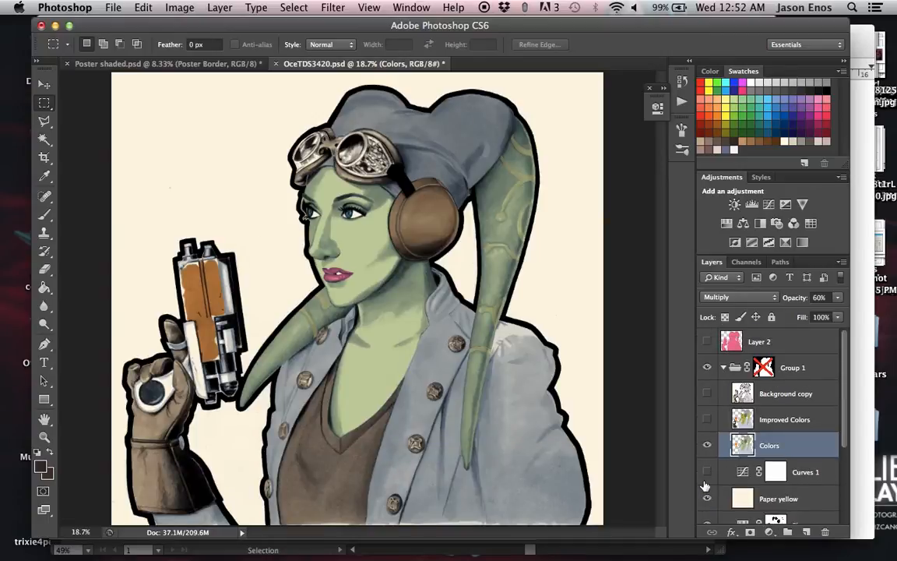
left_click(707, 421)
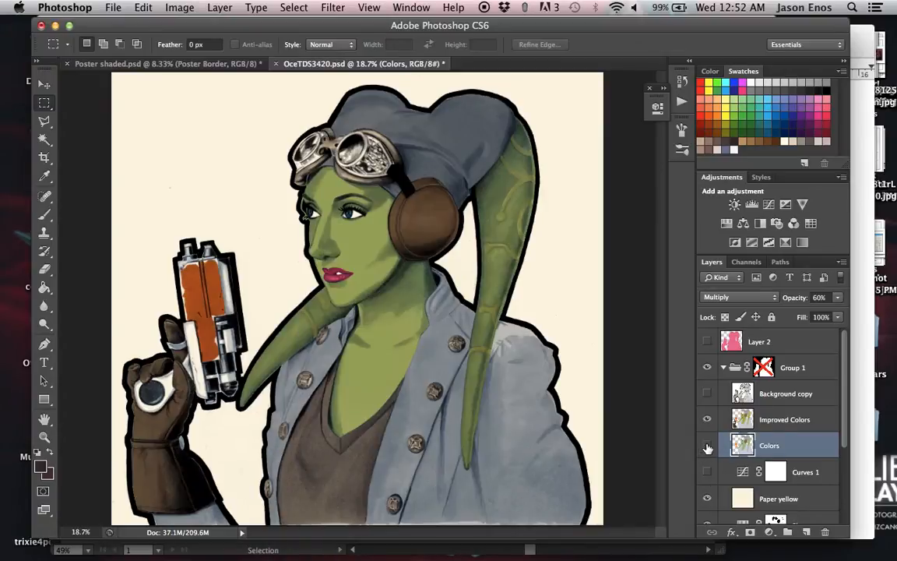
left_click(708, 446)
Step: Hide Layer 0 copy and examine the Improved Colors fills at 100% around the lips, eyes, neck and ear cup
scroll(738, 468, "down", 5)
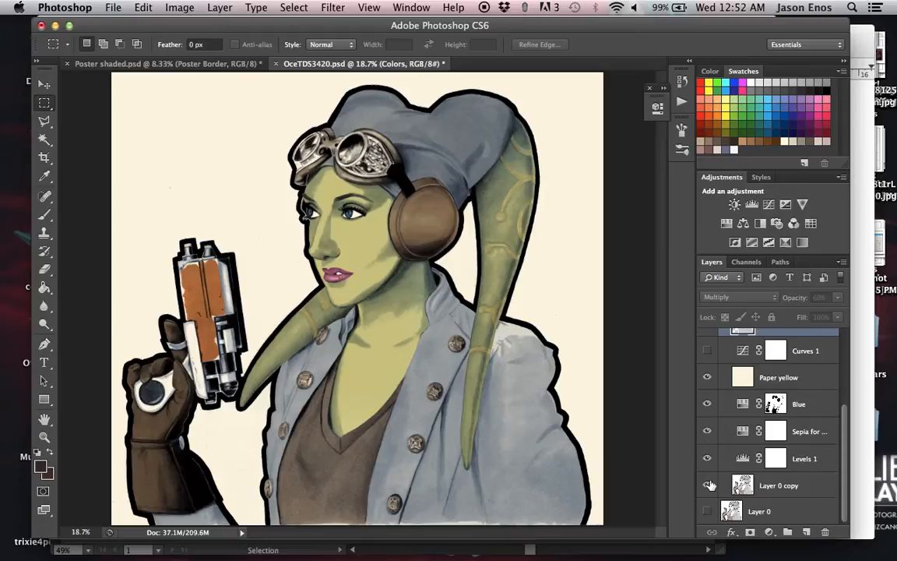
left_click(707, 486)
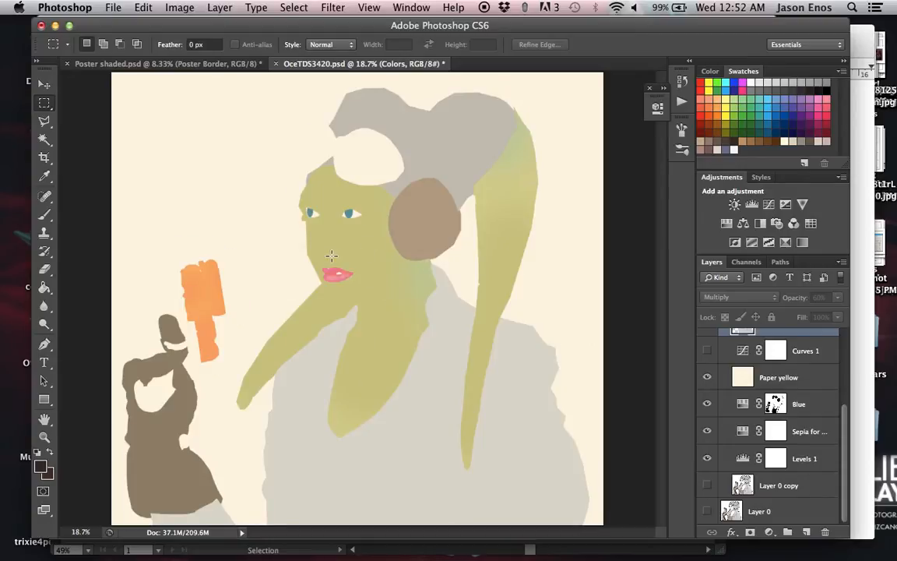
key("super+equal")
key("super+equal")
key("super+equal")
key("super+equal")
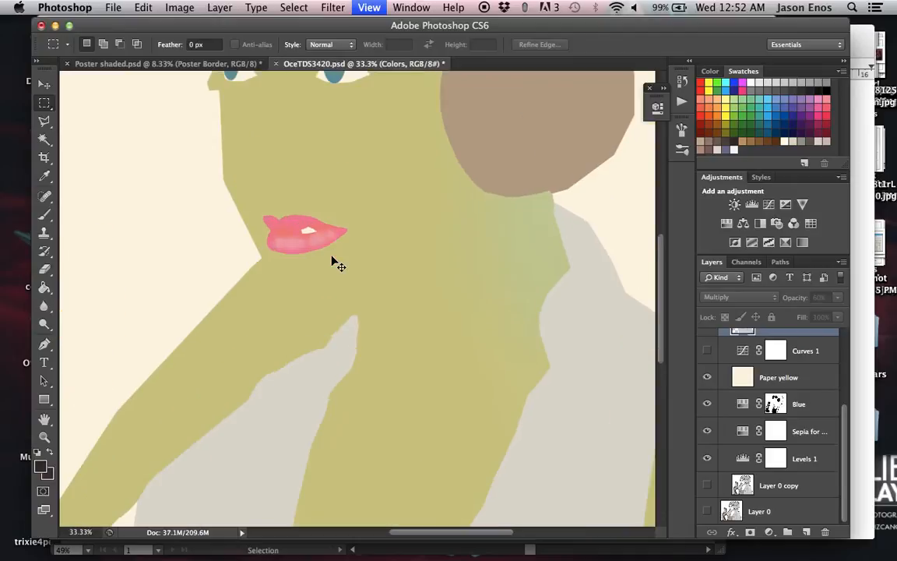
key("super+equal")
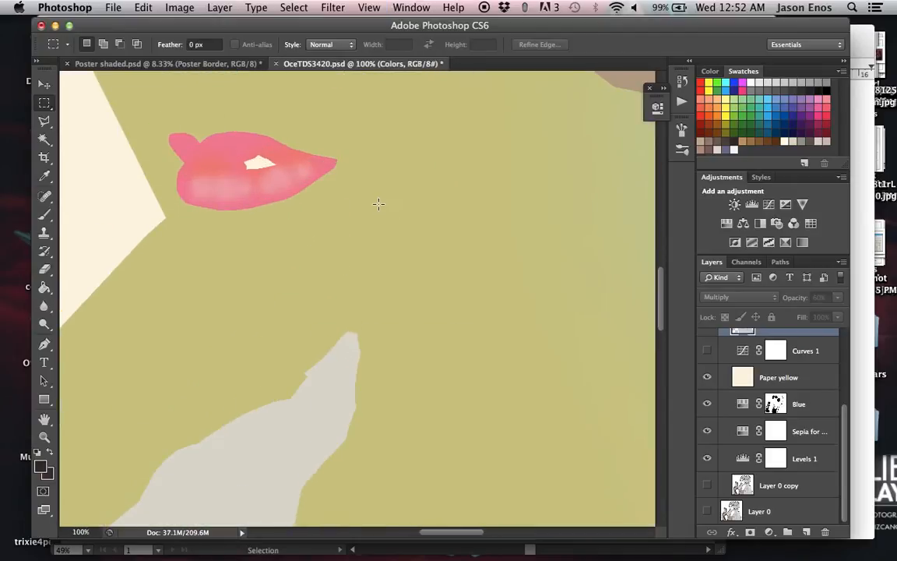
scroll(377, 204, "up", 5)
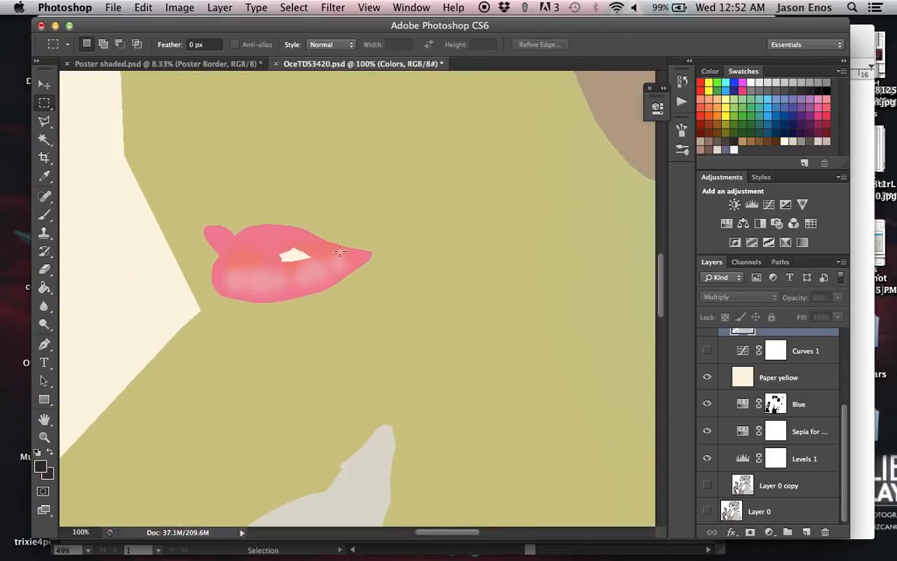
scroll(346, 202, "up", 10)
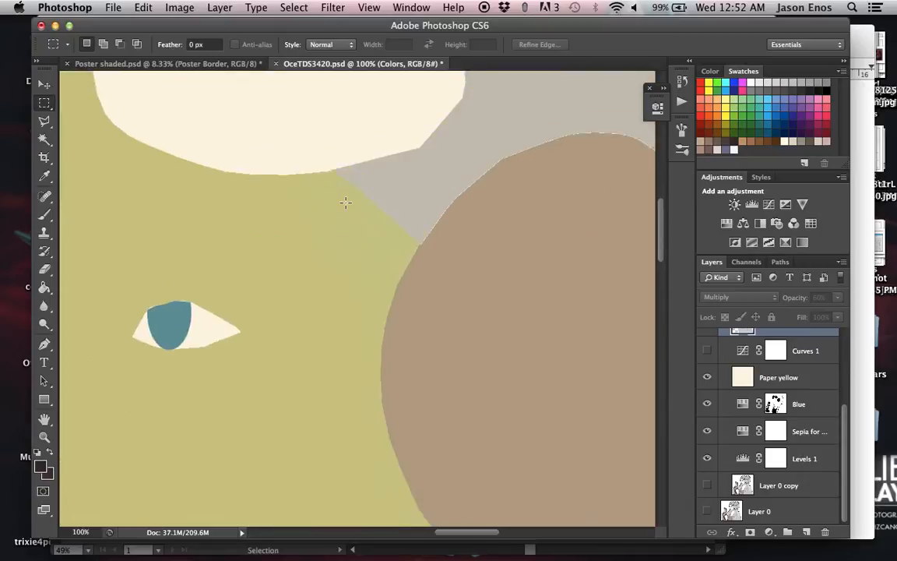
scroll(346, 202, "left", 6)
scroll(346, 202, "up", 5)
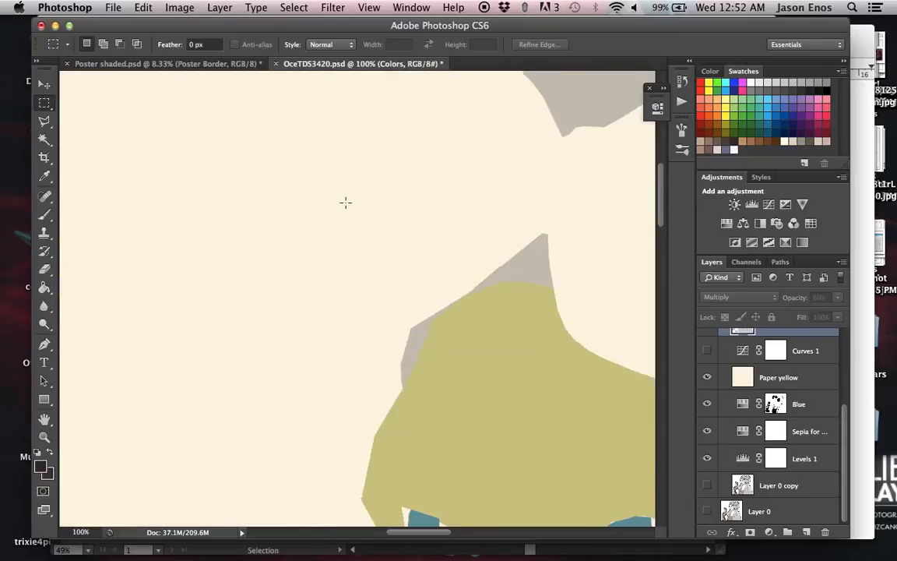
scroll(345, 202, "down", 15)
scroll(346, 202, "right", 3)
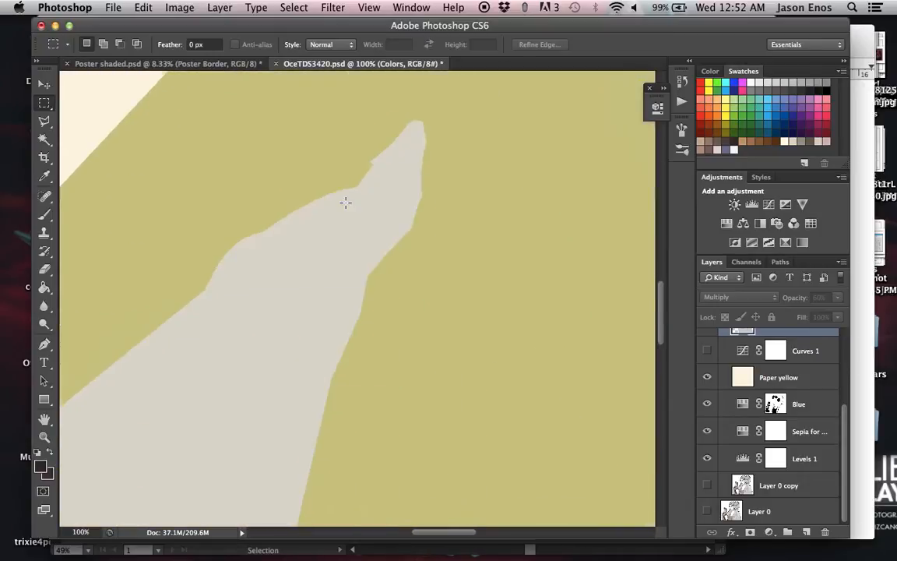
scroll(346, 202, "down", 10)
scroll(346, 203, "right", 3)
scroll(345, 203, "up", 11)
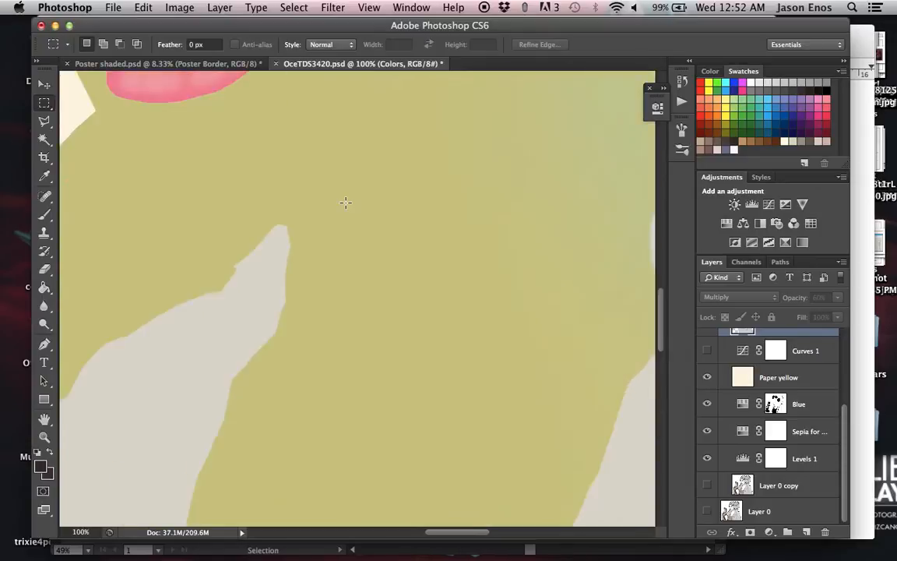
scroll(346, 202, "up", 10)
scroll(346, 202, "left", 4)
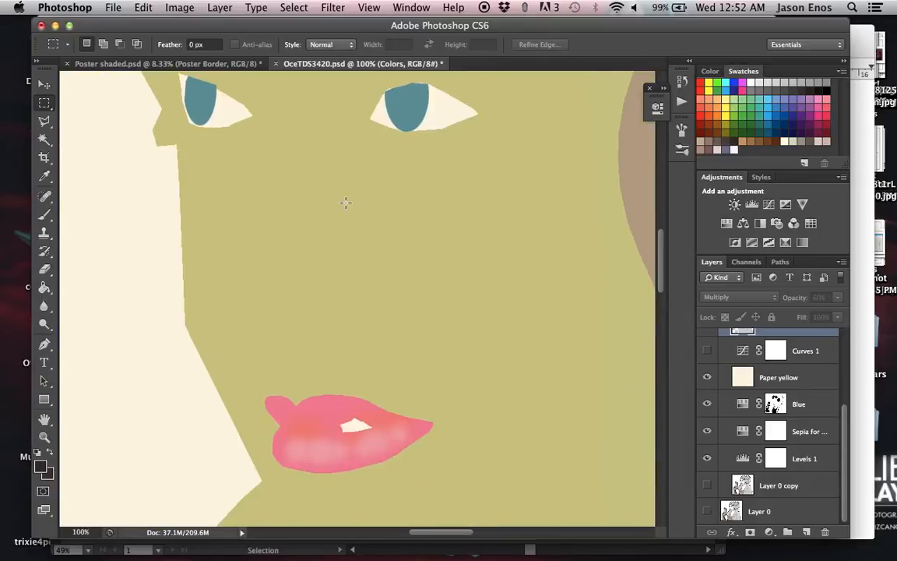
scroll(346, 203, "up", 8)
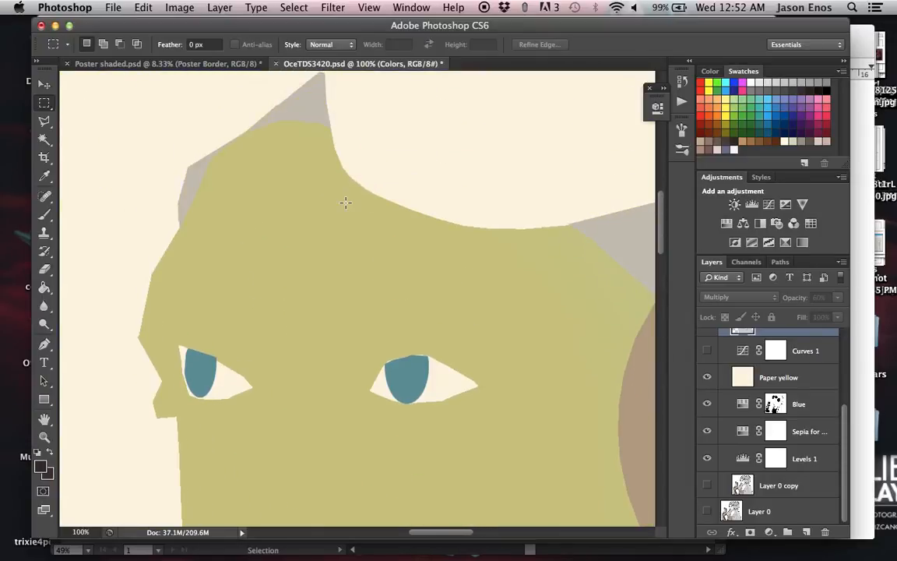
scroll(346, 203, "right", 11)
scroll(346, 202, "down", 1)
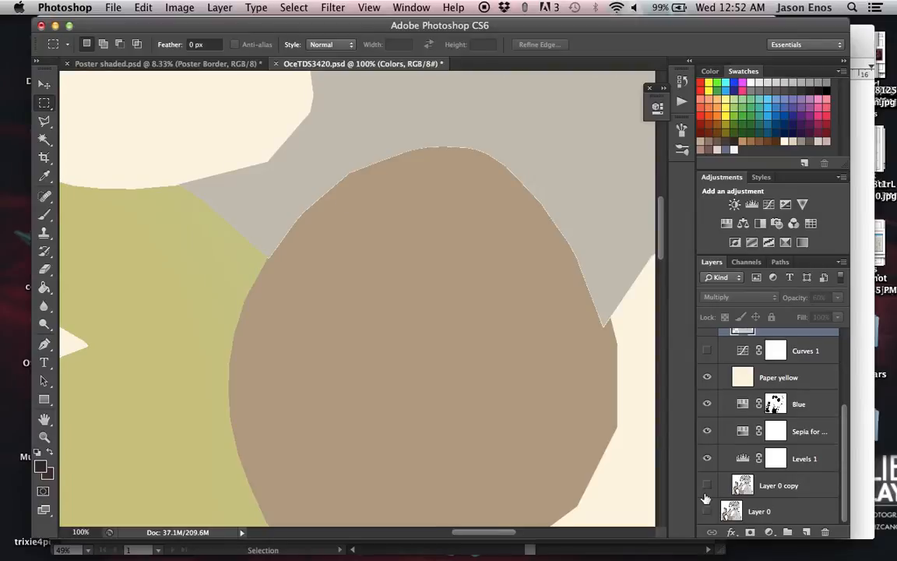
Step: Show Layer 0 copy again and inspect how its shading combines with the colors on the face, lips and neck
left_click(707, 486)
scroll(349, 302, "left", 4)
scroll(349, 302, "left", 3)
scroll(350, 302, "down", 2)
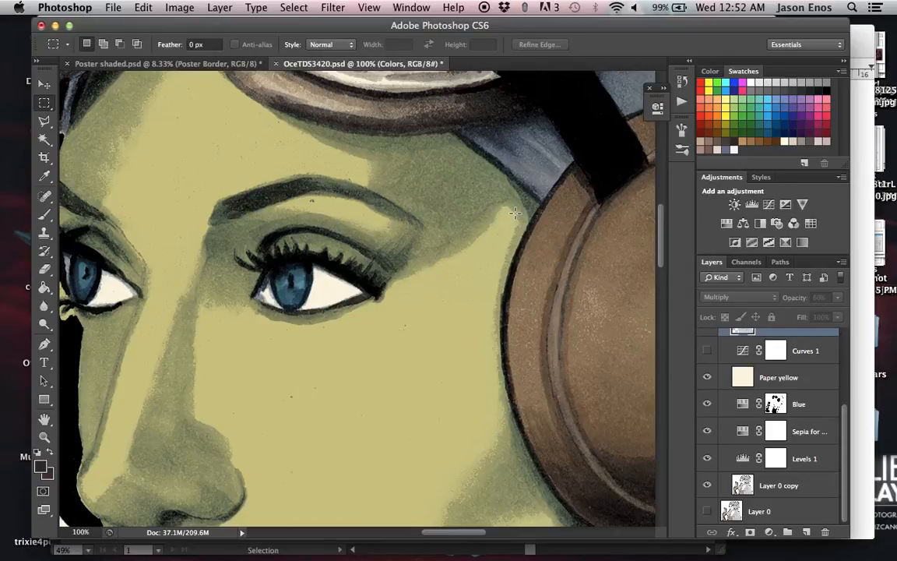
scroll(515, 213, "down", 5)
scroll(560, 237, "down", 5)
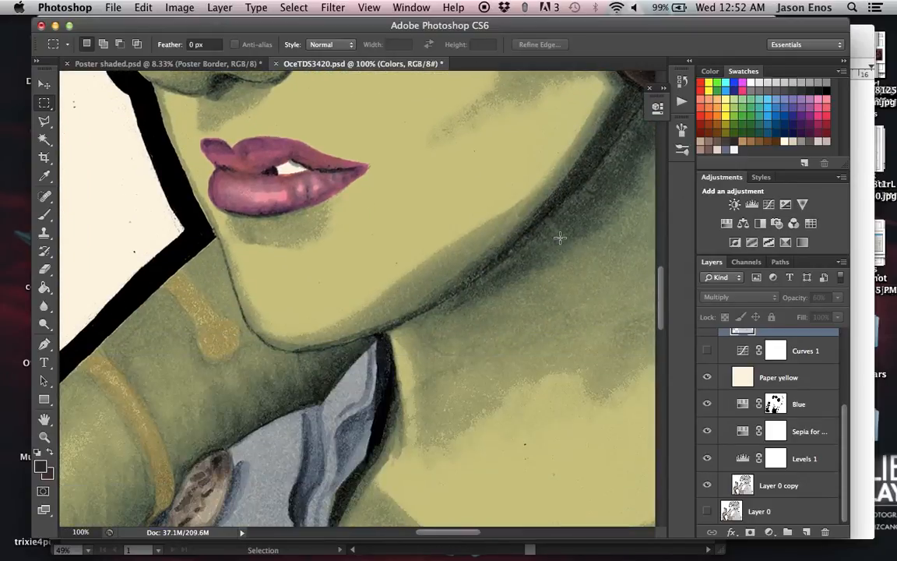
key("super+minus")
key("super+minus")
key("super+minus")
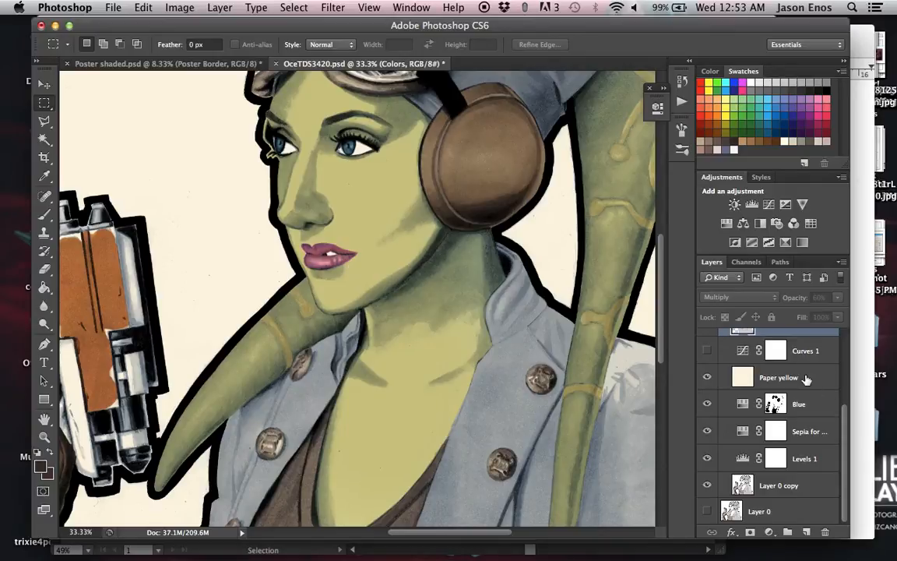
Step: Hide the Paper yellow layer to remove the cream tint from the illustration
scroll(806, 379, "up", 5)
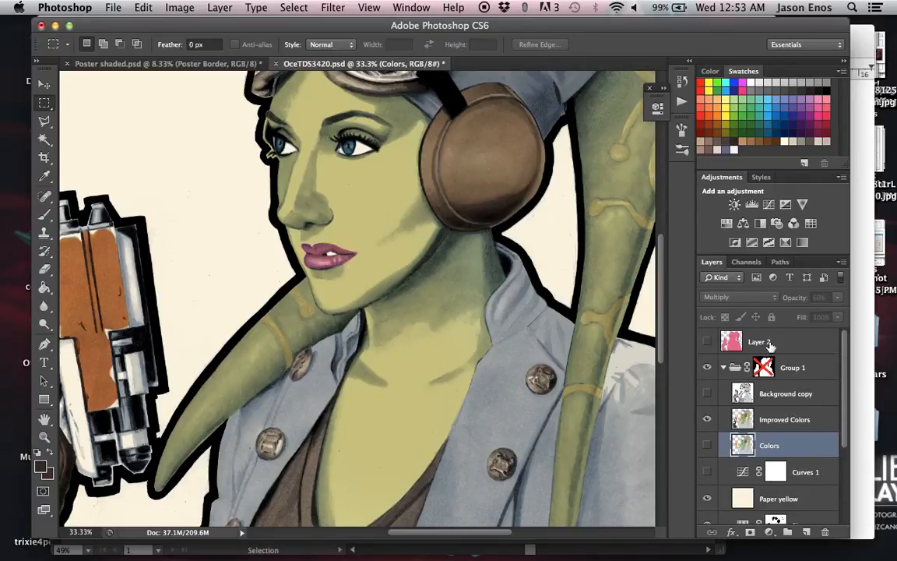
scroll(798, 374, "down", 5)
scroll(792, 369, "up", 5)
scroll(417, 243, "up", 5)
scroll(416, 244, "left", 5)
scroll(417, 244, "down", 2)
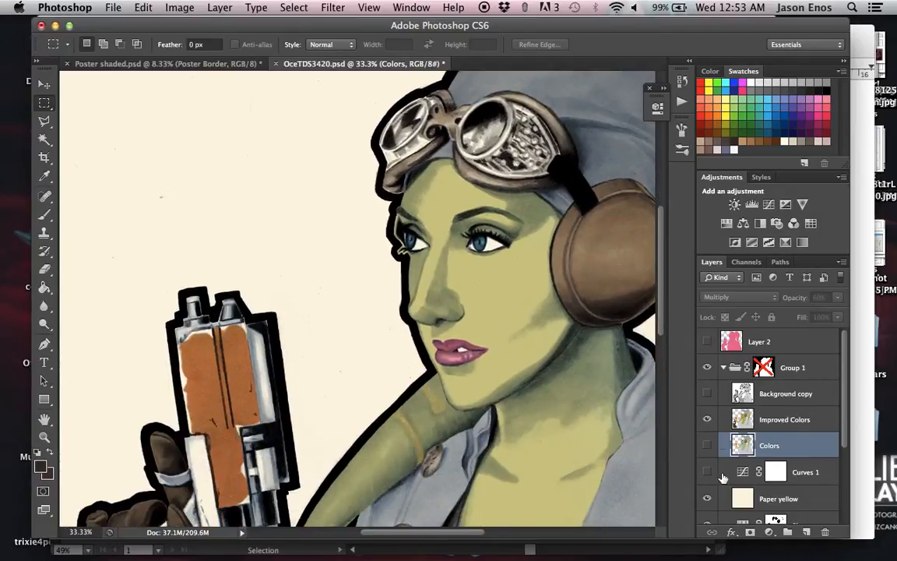
left_click(708, 499)
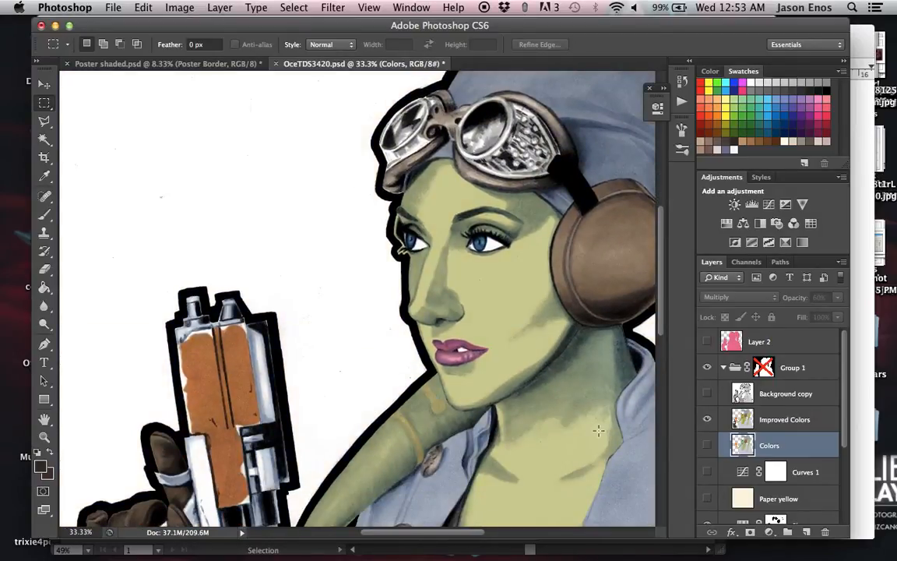
Step: Show the Colors layer briefly and hide it again to compare the illustration with only the Improved Colors layer applied
left_click(708, 445)
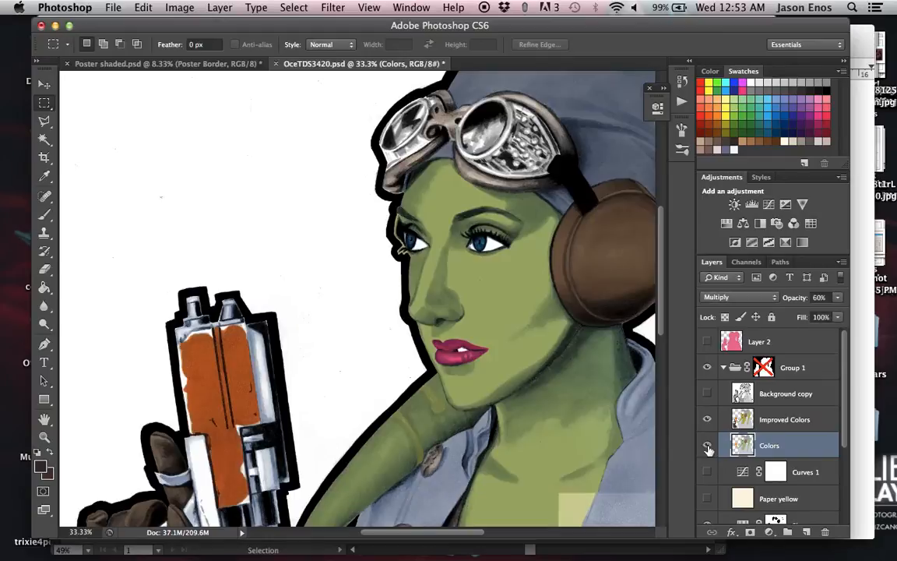
left_click(707, 445)
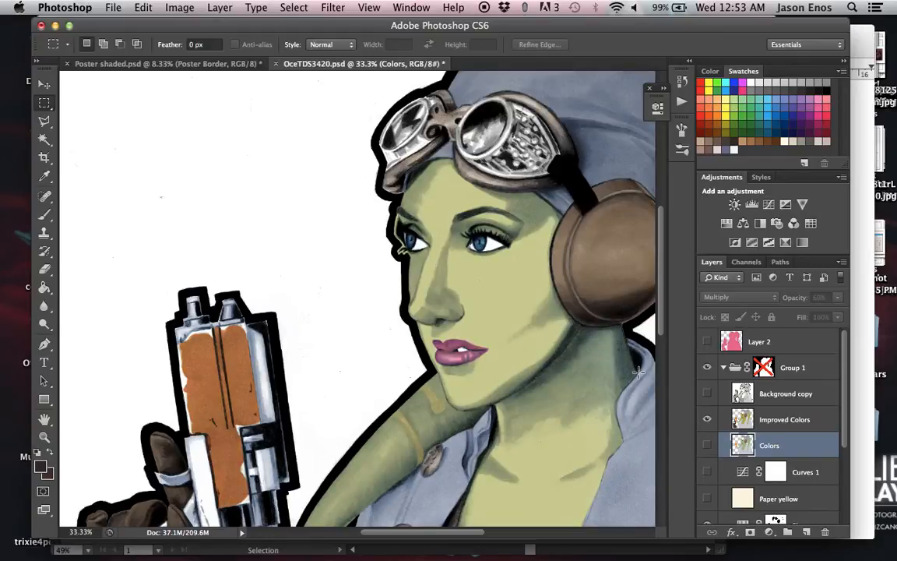
scroll(638, 373, "down", 6)
scroll(639, 372, "up", 5)
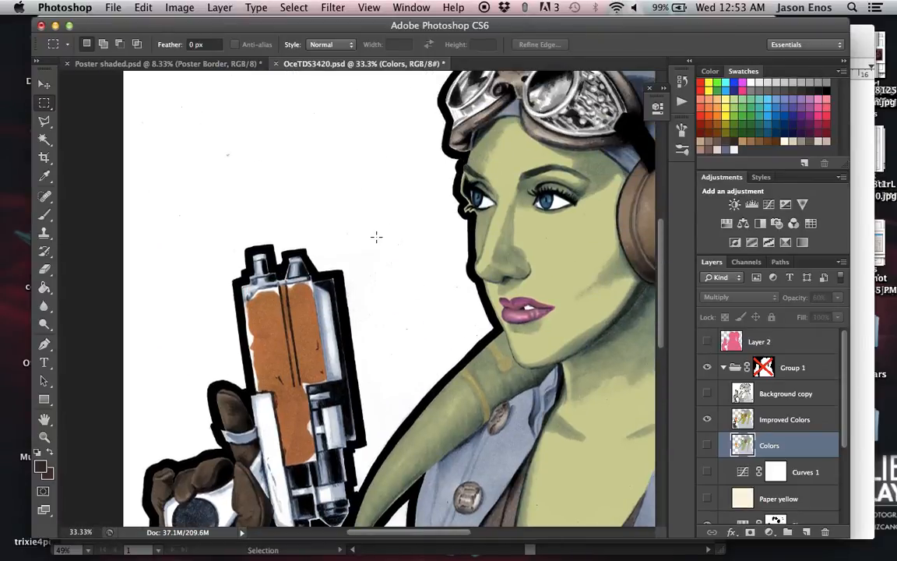
Step: Add a new layer above Layer 2, sample the silhouette's pink as the foreground color, and hide Layer 2
left_click(723, 337)
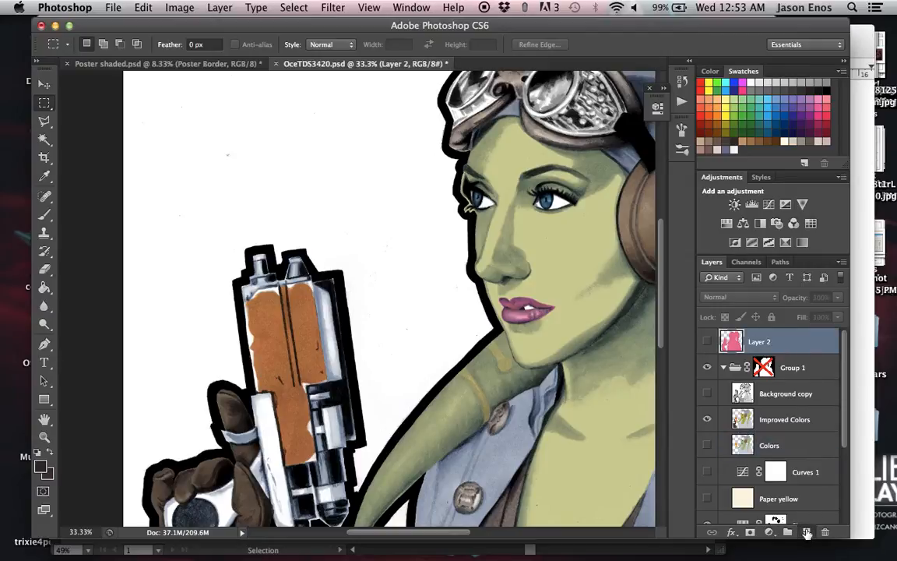
left_click(806, 531)
left_click(721, 365)
left_click(706, 367)
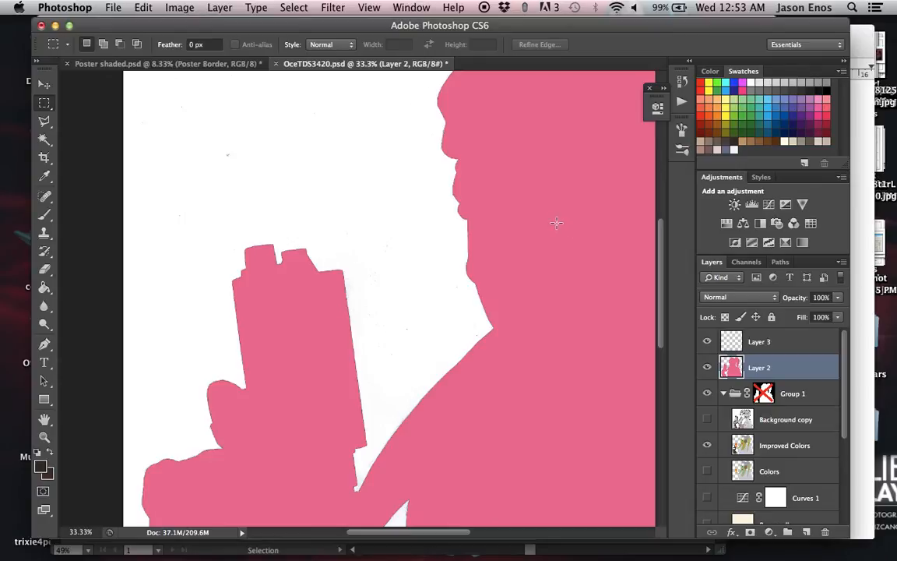
key("i")
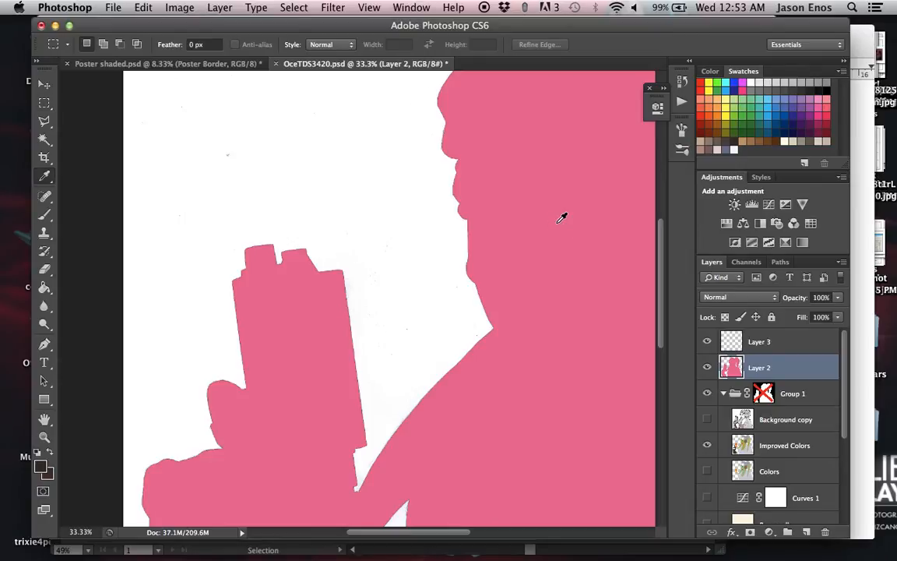
left_click(561, 218)
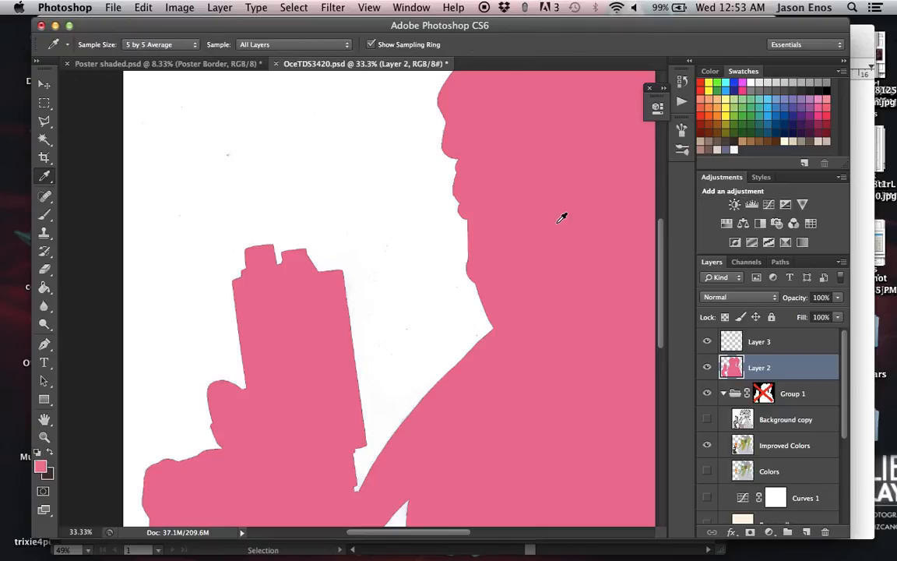
left_click(707, 367)
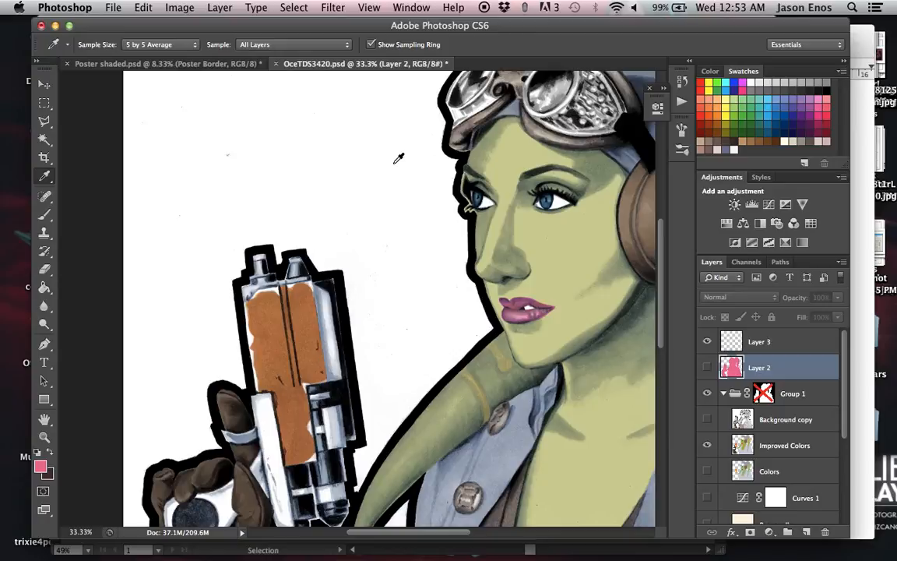
Step: Fill Layer 3 with the sampled pink and set its blend mode to Multiply to tint the whole illustration
key("g")
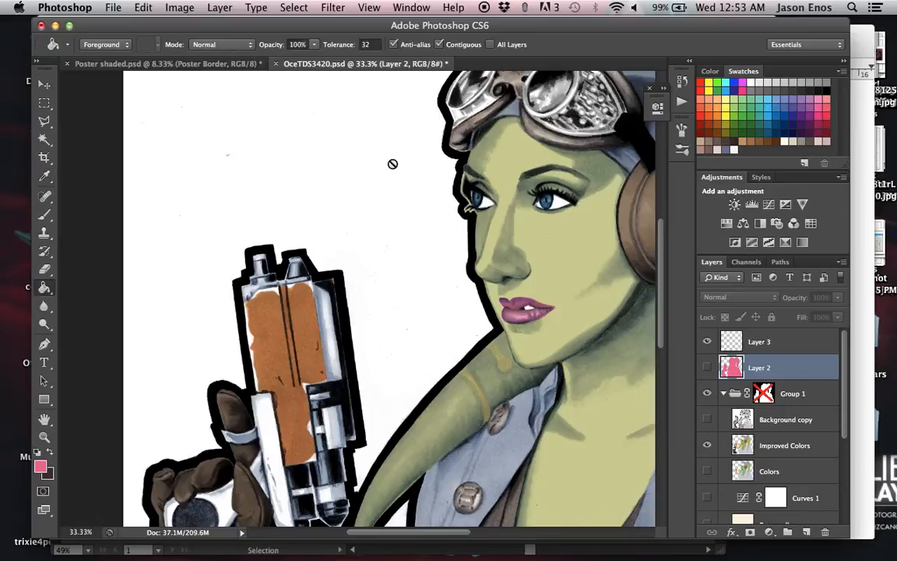
left_click(747, 343)
left_click(348, 201)
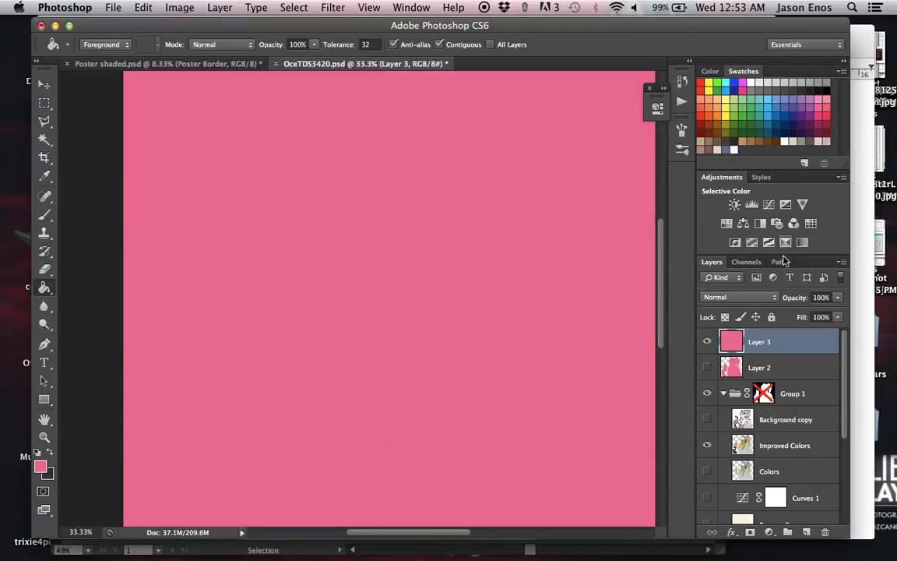
left_click(777, 301)
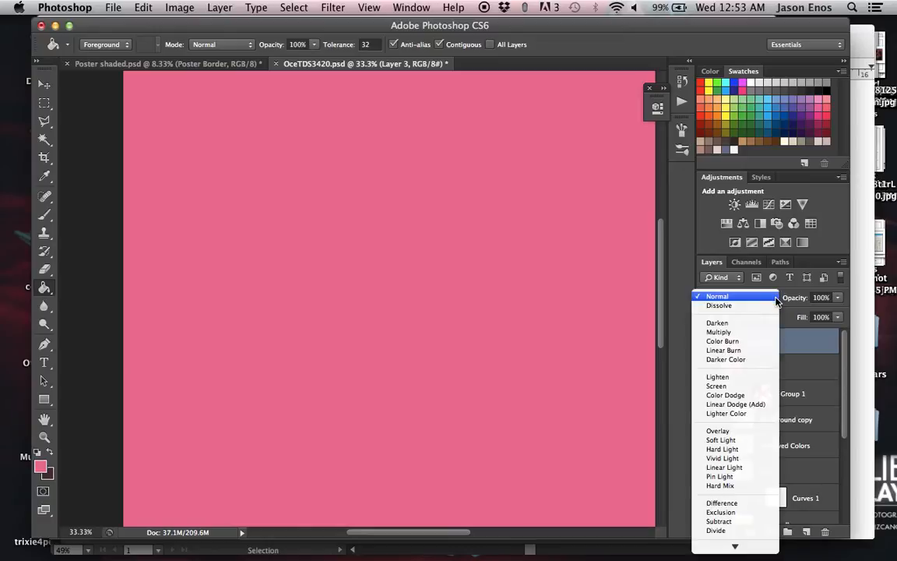
left_click(744, 331)
scroll(382, 254, "right", 5)
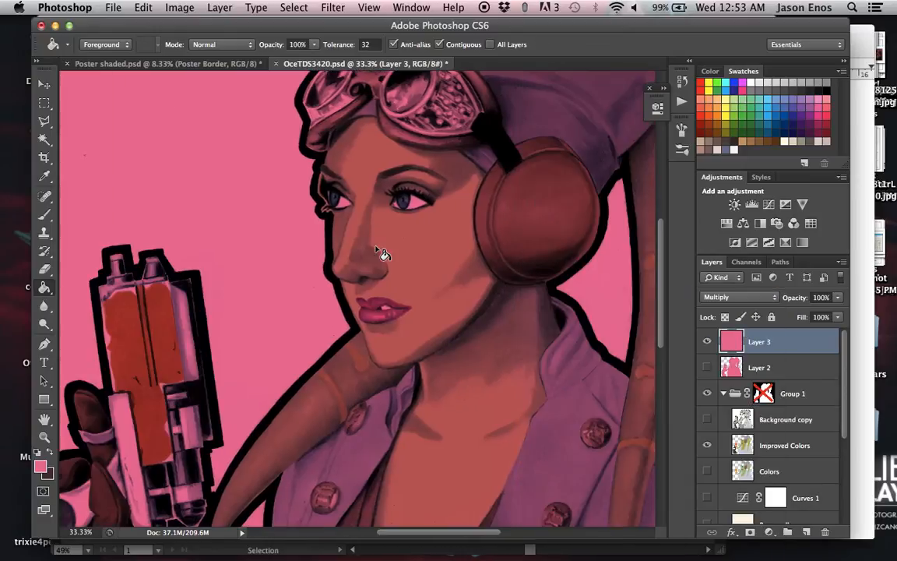
scroll(382, 254, "up", 4)
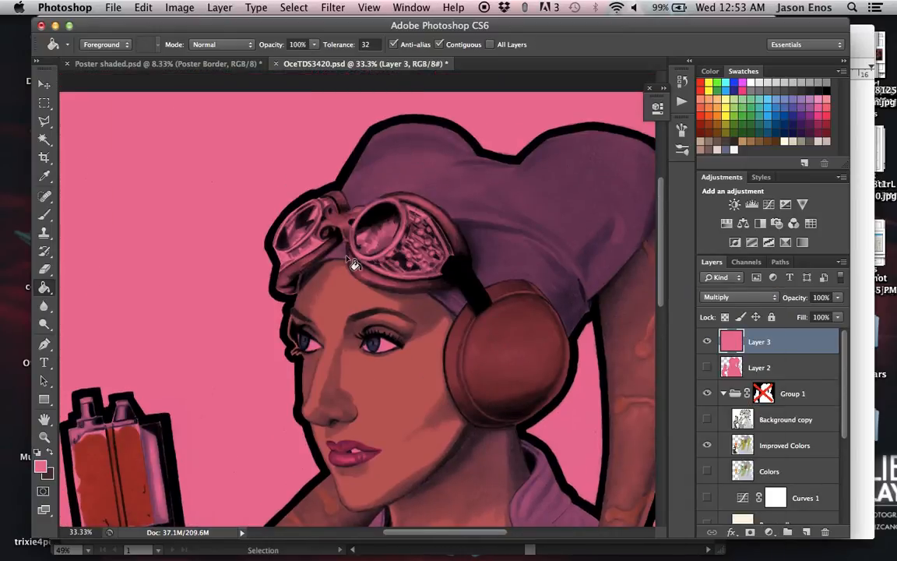
scroll(615, 134, "down", 4)
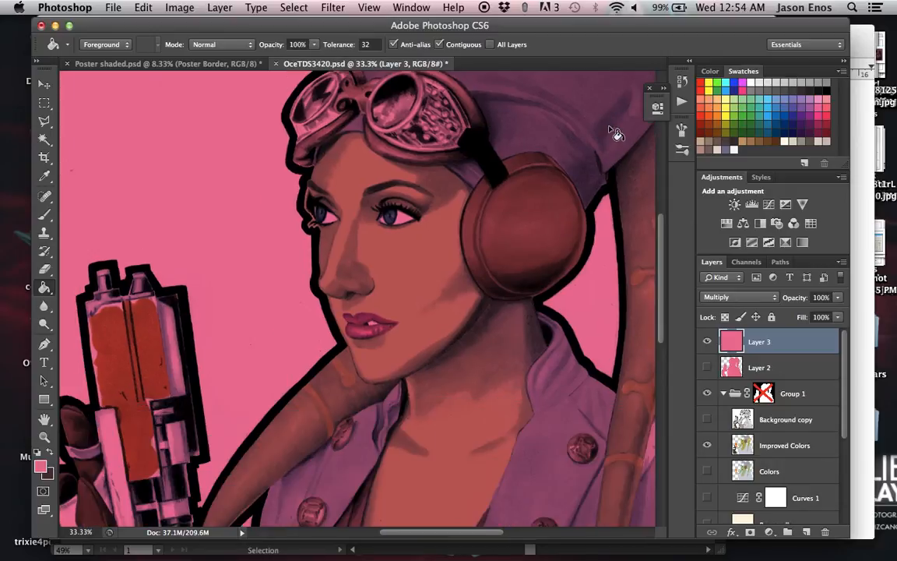
scroll(615, 134, "down", 4)
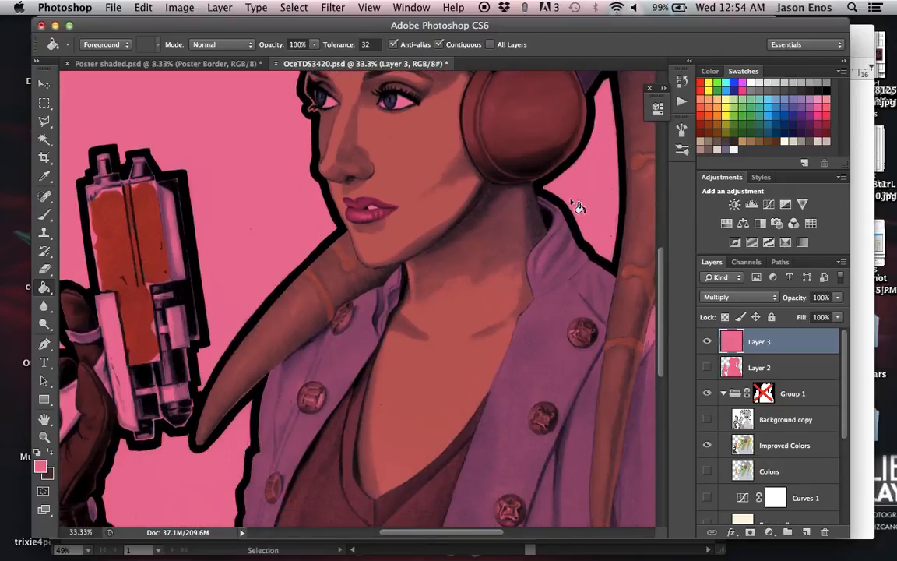
scroll(569, 195, "down", 4)
scroll(568, 194, "right", 1)
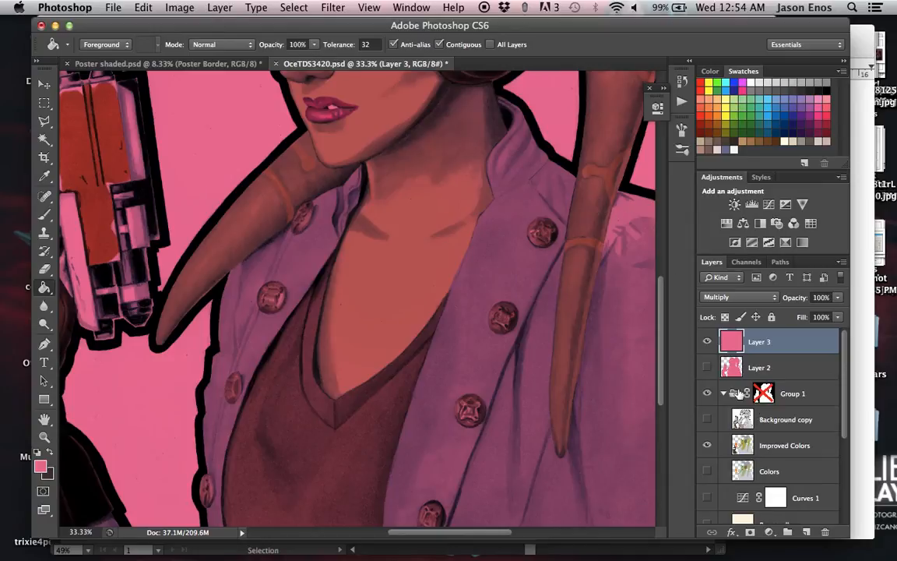
Step: Show Layer 2's whole pink silhouette in place of Layer 3 and delete Layer 3
left_click(707, 345)
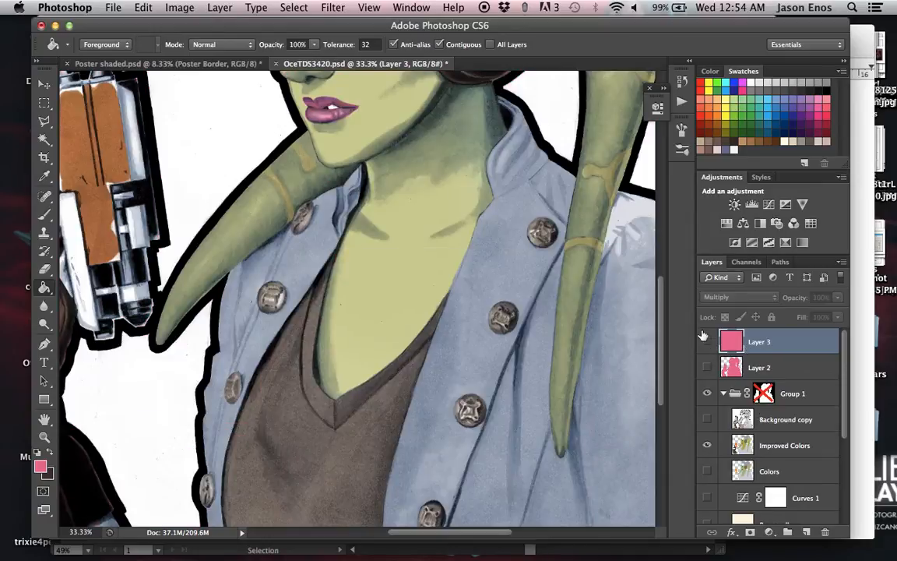
left_click(707, 369)
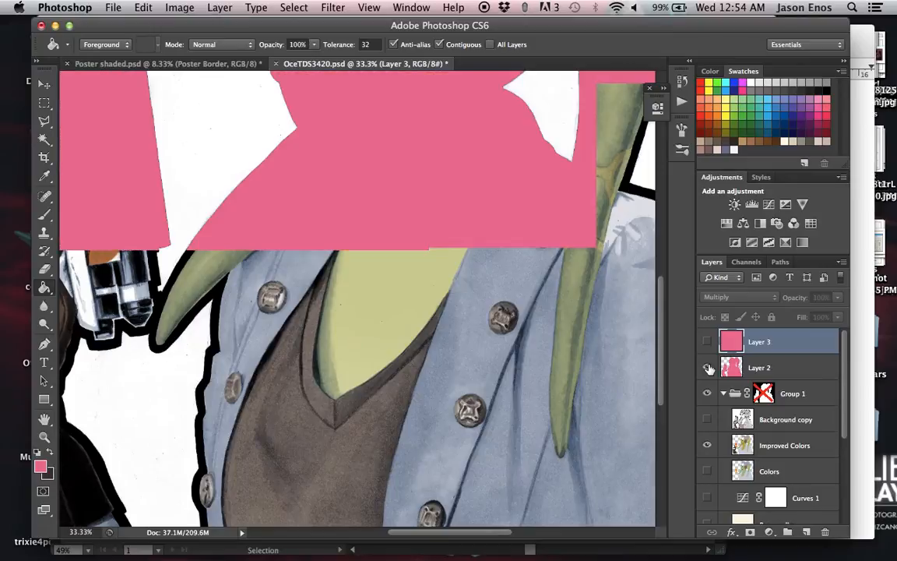
key("super+0")
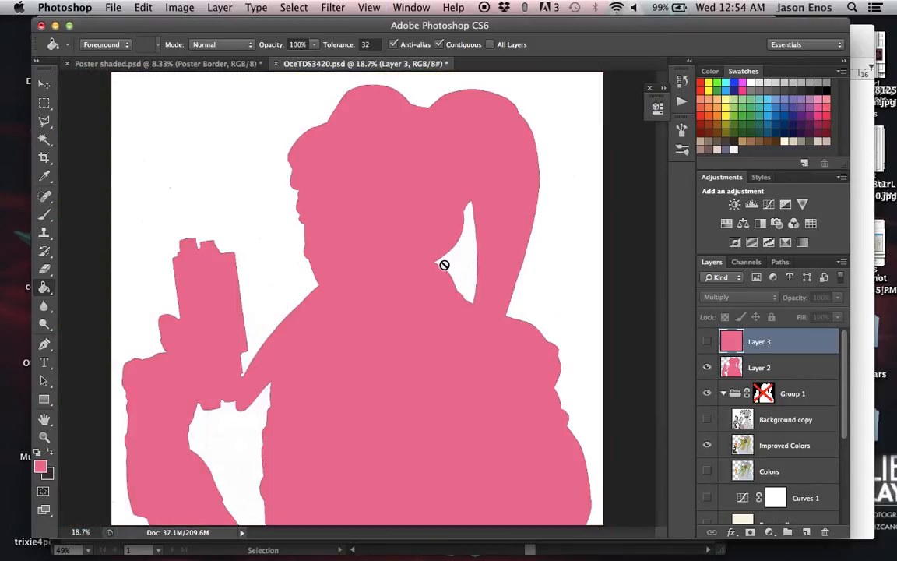
left_click_drag(764, 345, 826, 533)
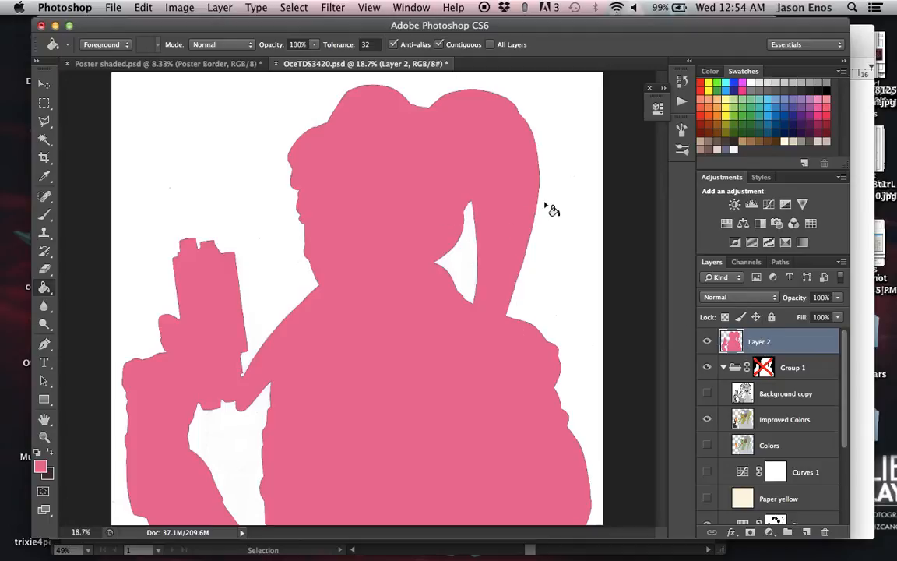
Step: Hide Layer 2, view Group 1's layer mask on its own, and leave the mask enabled to cut out the figure
left_click(708, 342)
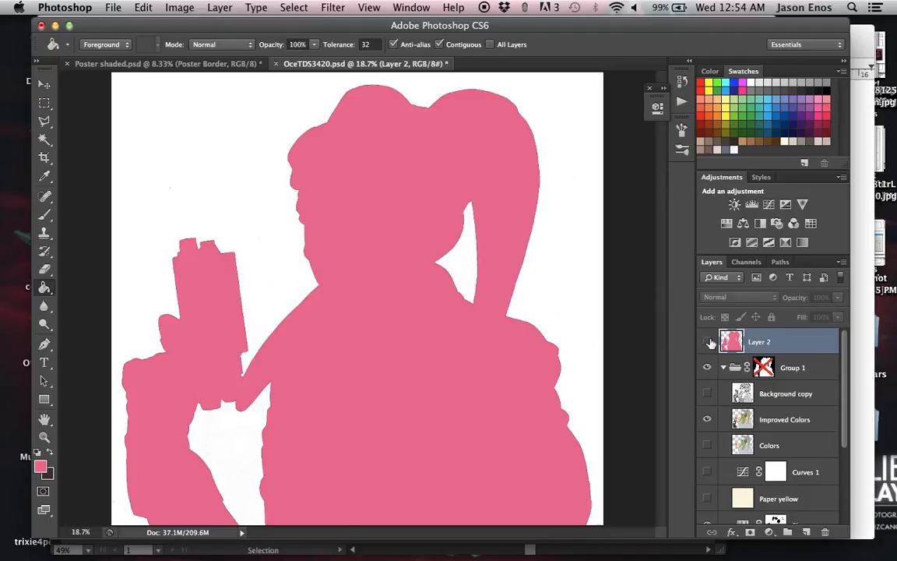
left_click(765, 372, "alt")
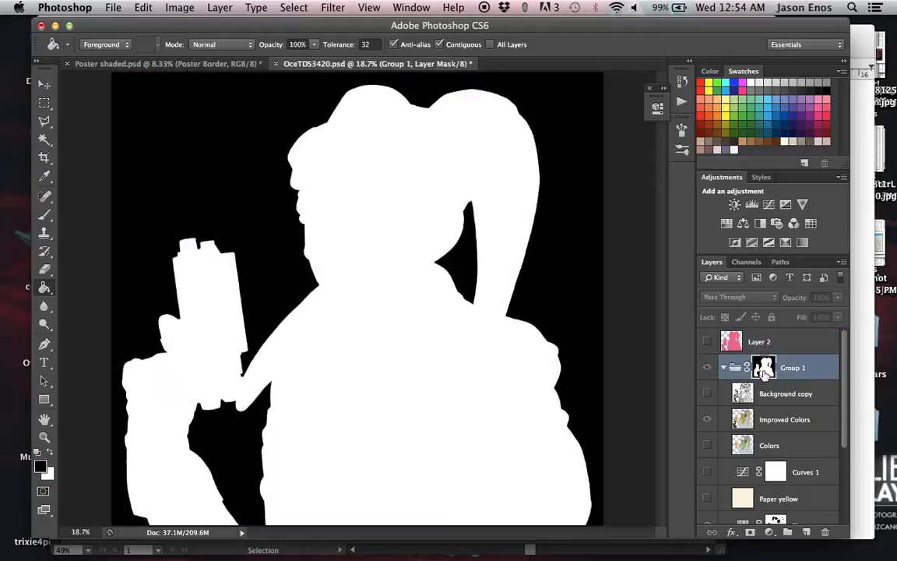
left_click(765, 372, "alt")
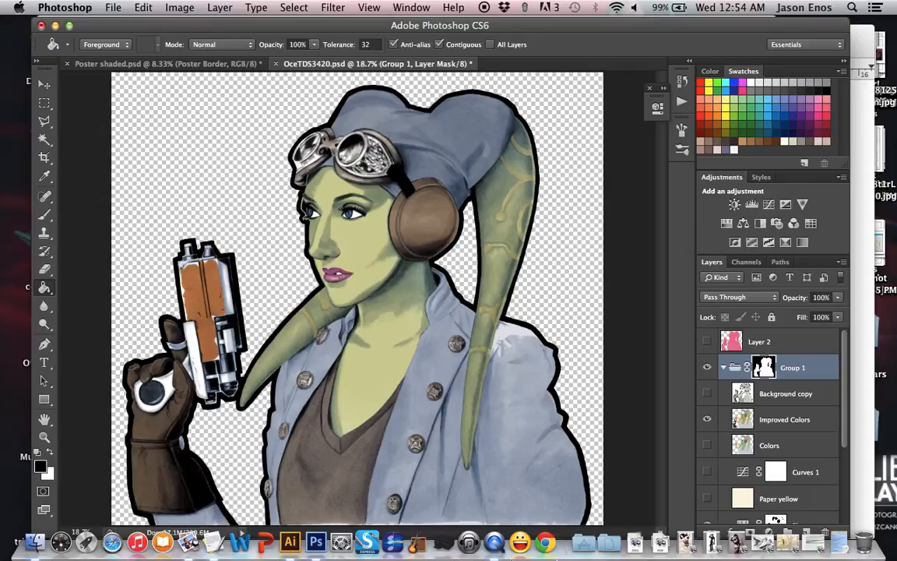
Step: Switch to Illustrator, hide the <Path> item in Layer 4, and show the linked name sketch over the HERA SYNDULLA lettering at 150%
mouse_move(289, 555)
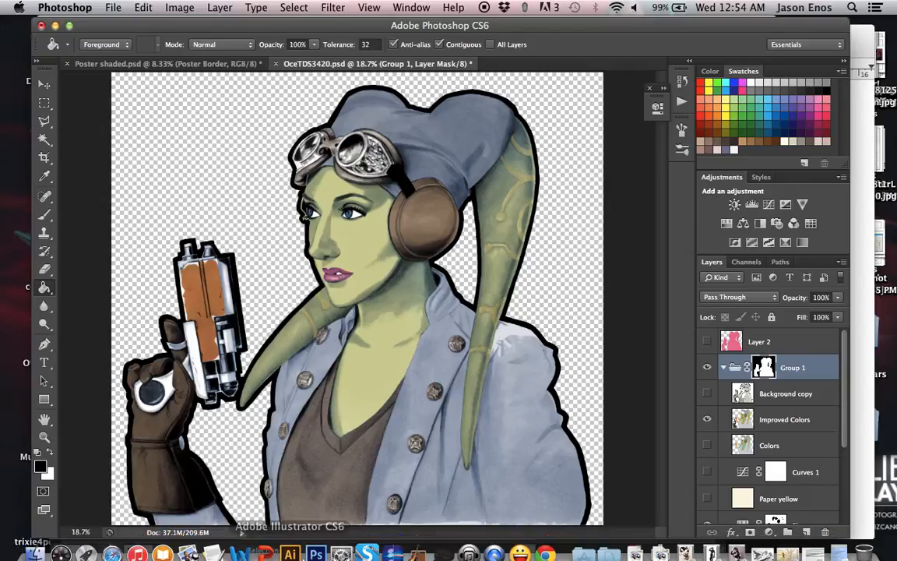
left_click(290, 553)
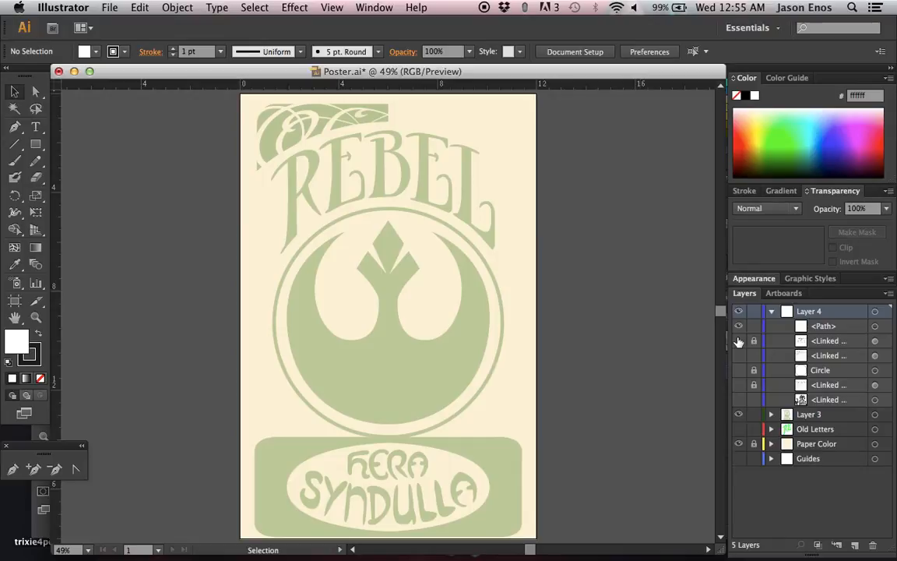
left_click(738, 340)
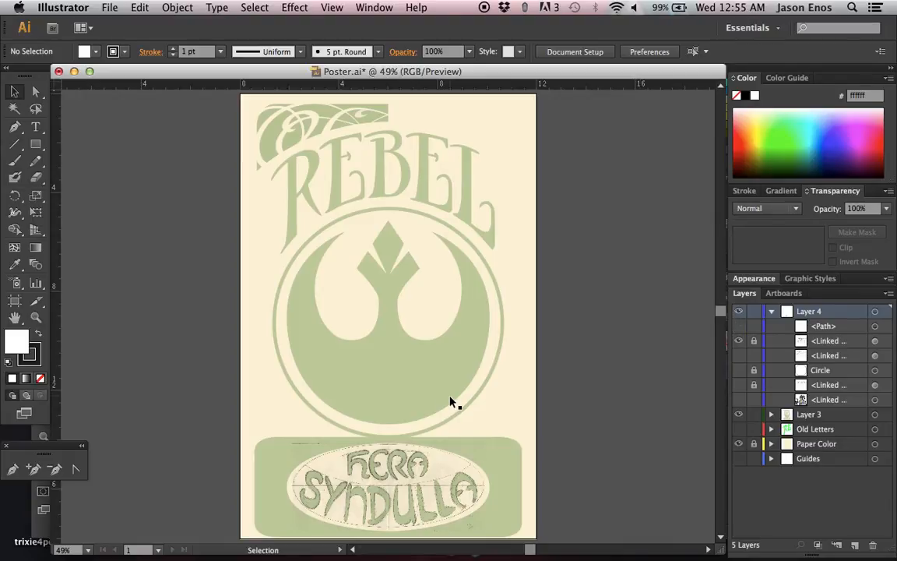
key("a")
key("super+1")
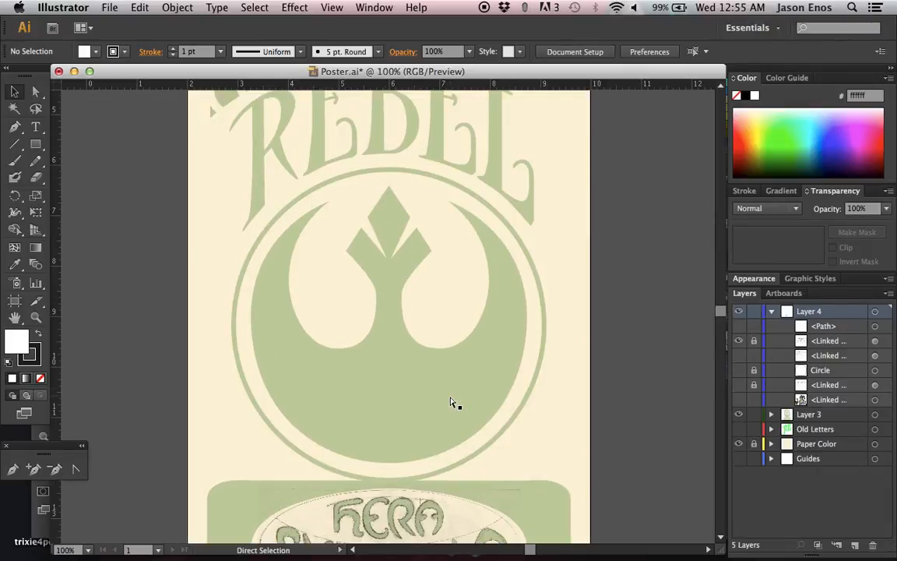
key("super+equal")
key("v")
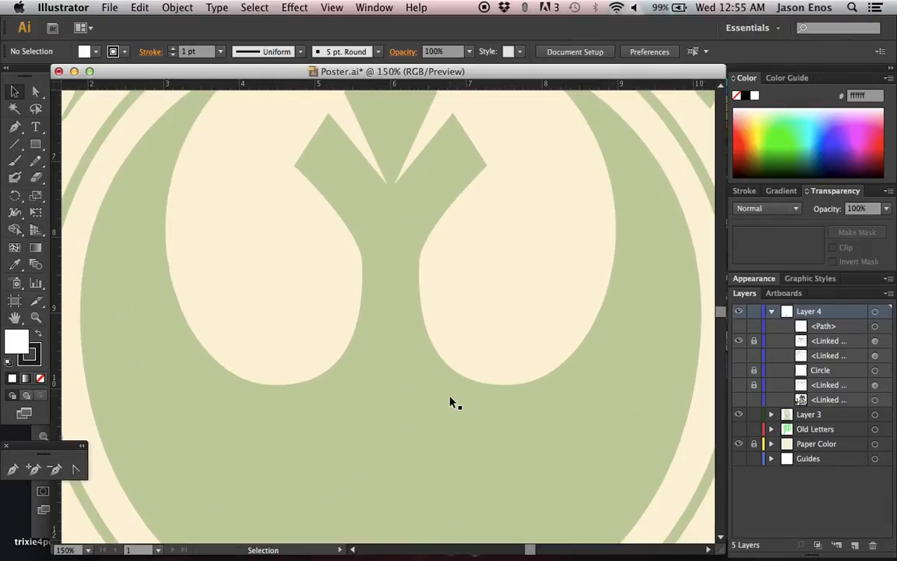
scroll(450, 402, "down", 10)
scroll(452, 401, "down", 1)
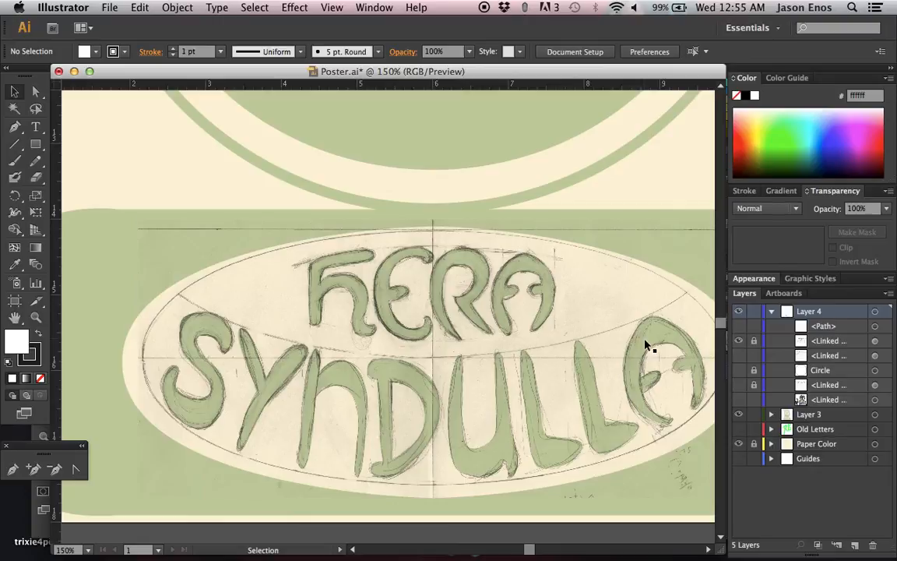
Step: Hide the linked name sketch and show the linked sketch of the curved ornament above the REBEL lettering
scroll(477, 222, "up", 15)
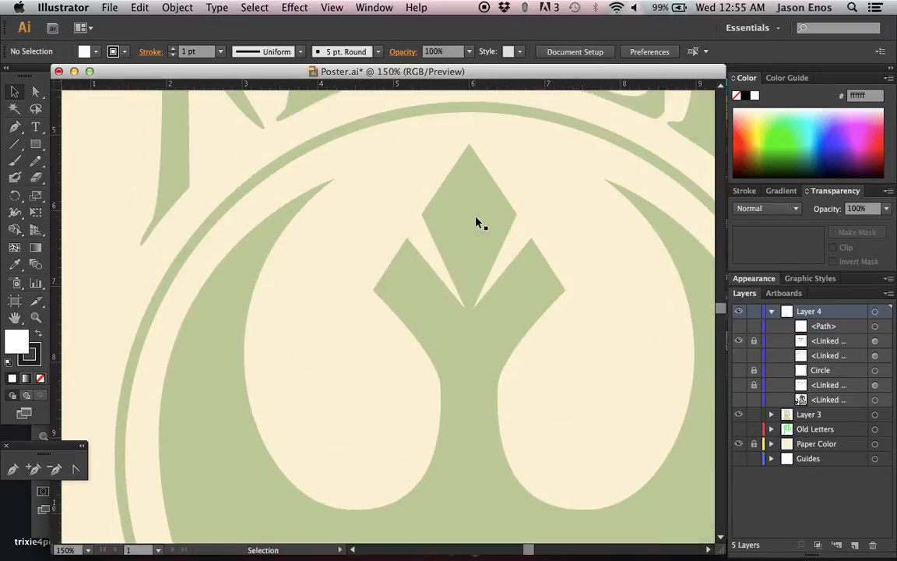
scroll(477, 222, "up", 8)
scroll(476, 222, "left", 2)
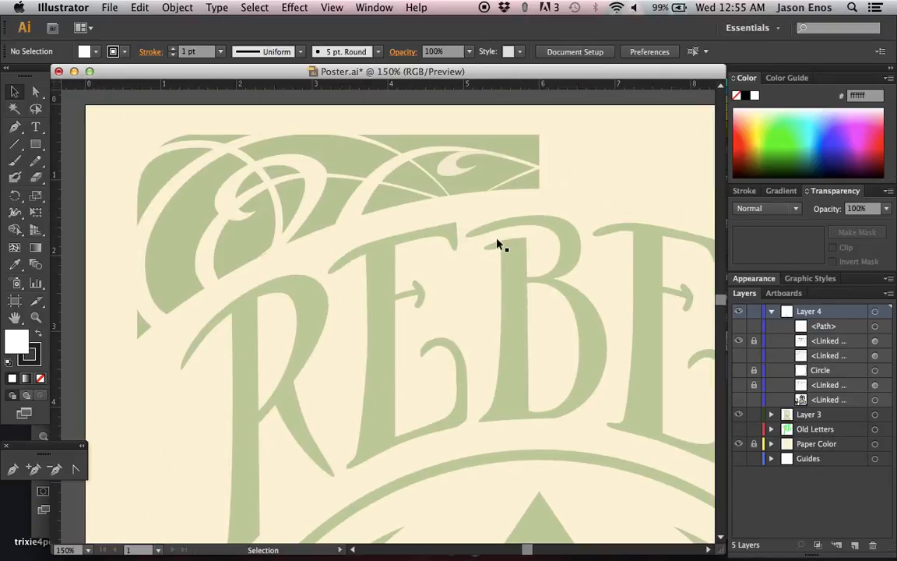
left_click(739, 343)
left_click(738, 356)
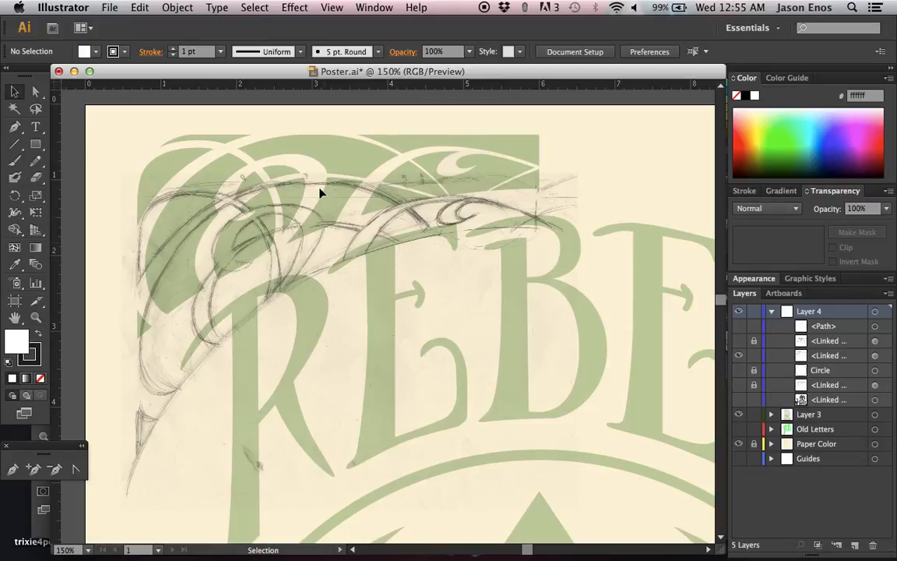
Step: Move the linked topcurves.jpg sketch up over the green corner ornament above the REBEL lettering
mouse_move(310, 172)
left_mouse_down()
mouse_move(306, 162)
mouse_move(309, 191)
left_mouse_up()
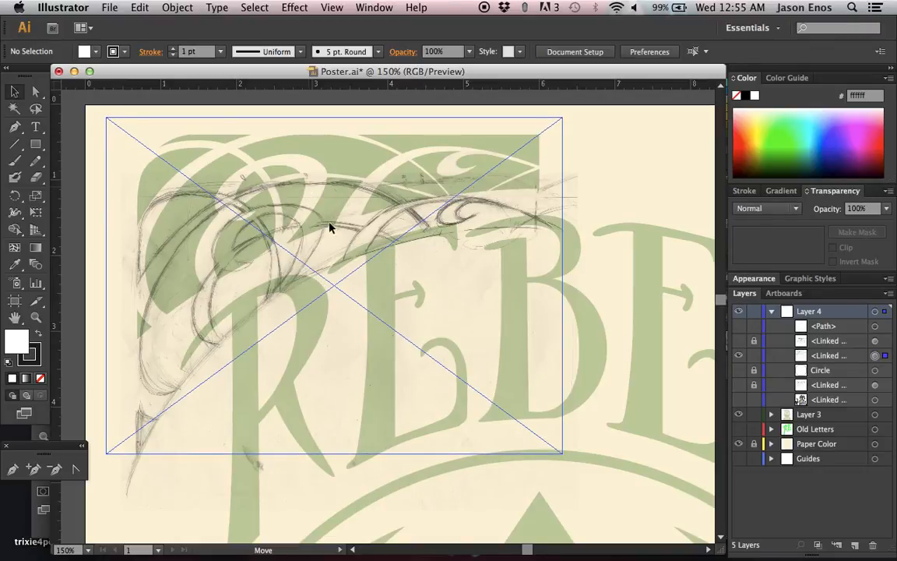
left_click(304, 180)
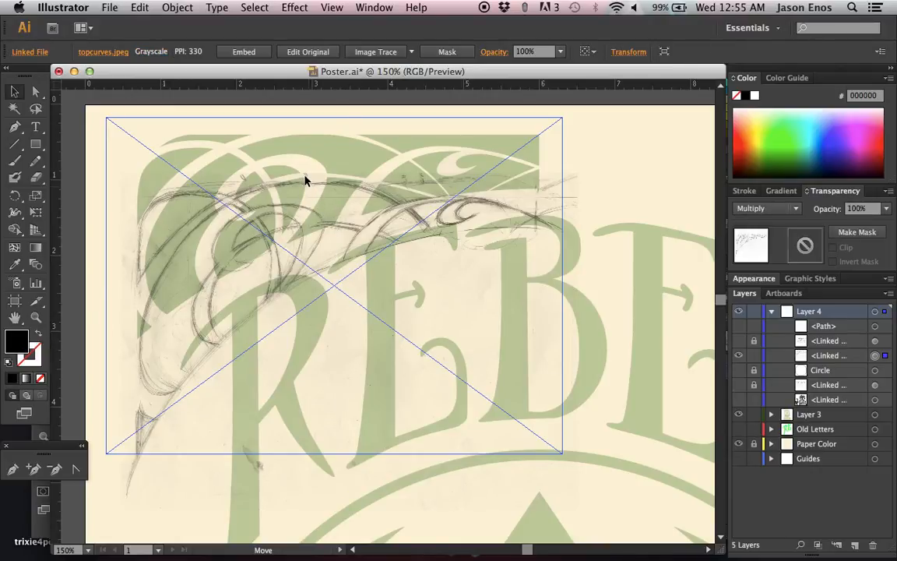
left_click_drag(304, 175, 310, 185)
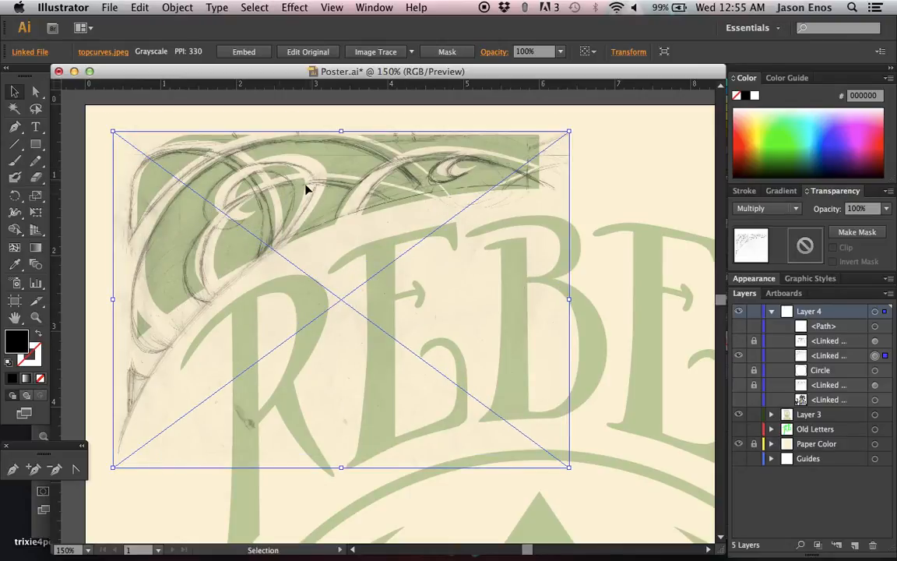
Step: Nudge the linked topcurves.jpeg sketch over the green corner ornament, and hide it to show the whole poster artwork
mouse_move(296, 180)
left_mouse_down()
mouse_move(301, 170)
mouse_move(301, 181)
left_mouse_up()
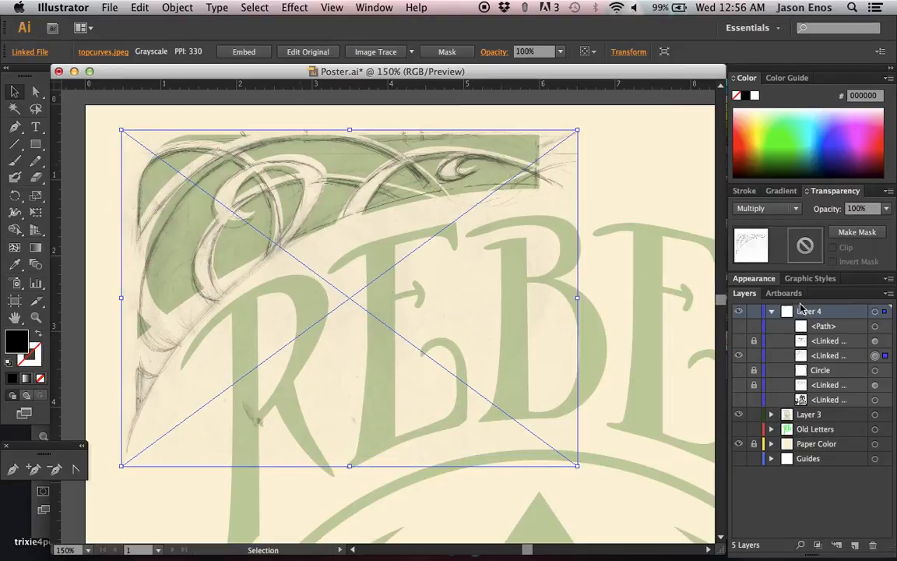
left_click(739, 355)
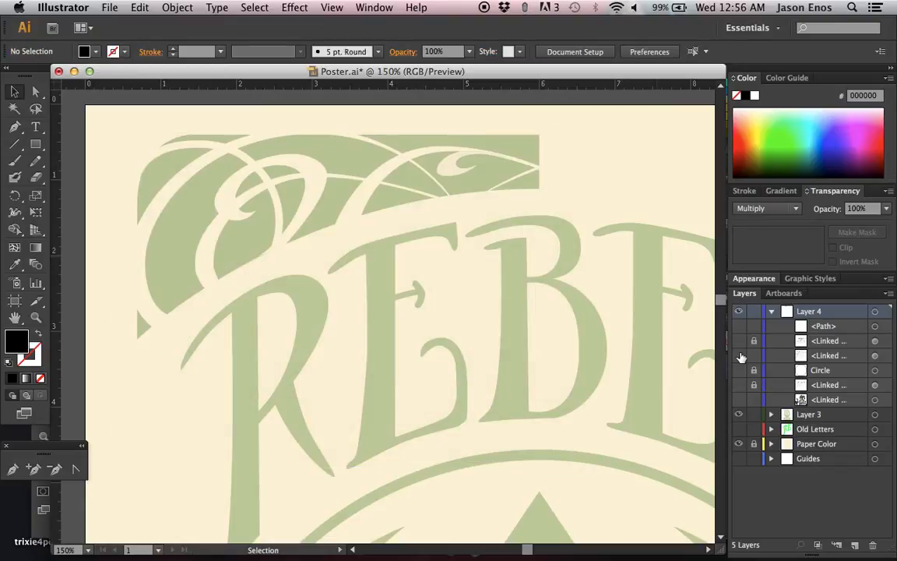
key("super+0")
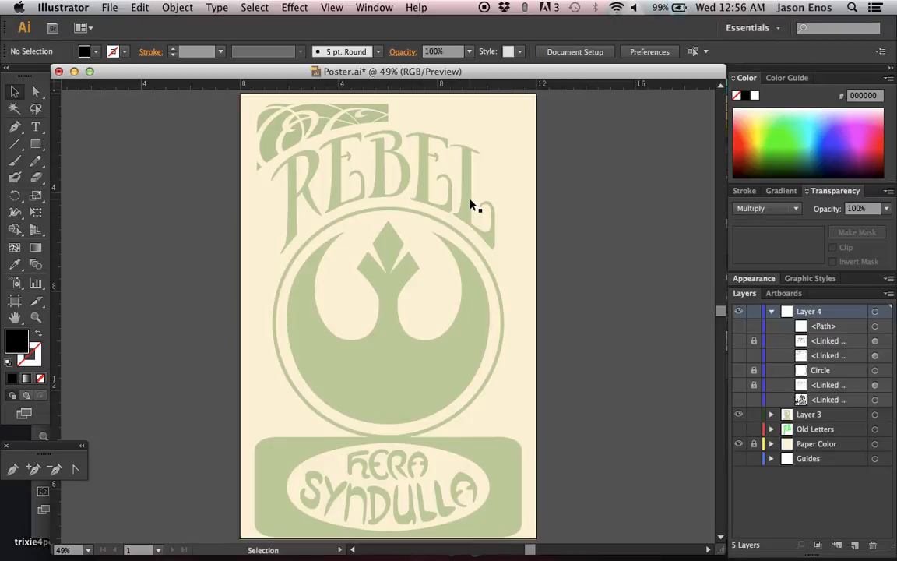
Step: Switch to Poster shaded.psd in Photoshop and add a new empty layer directly above the Background layer
mouse_move(339, 552)
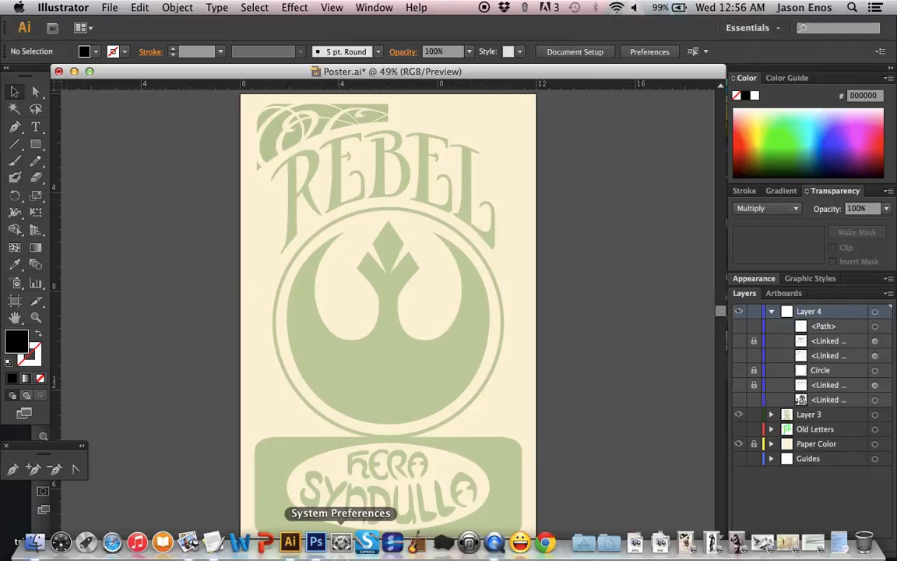
left_click(335, 546)
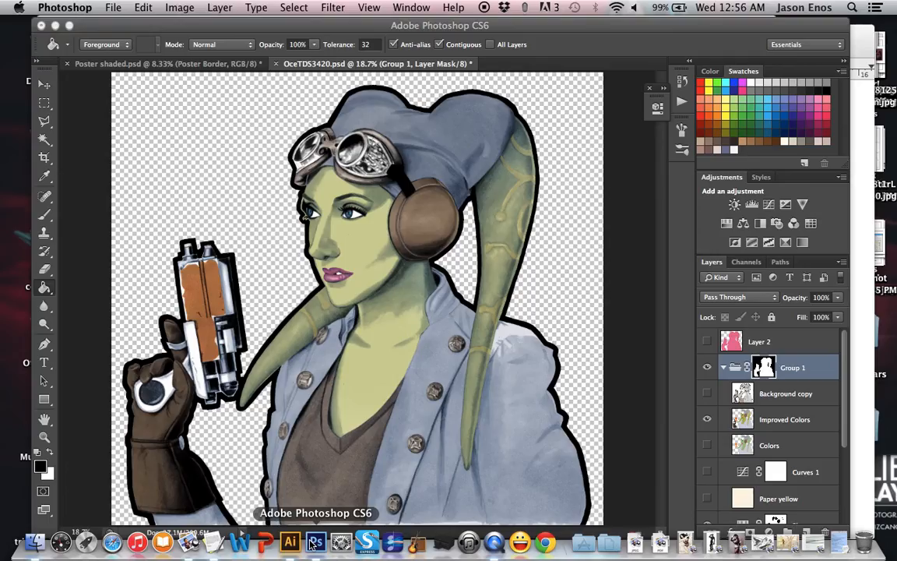
left_click(181, 64)
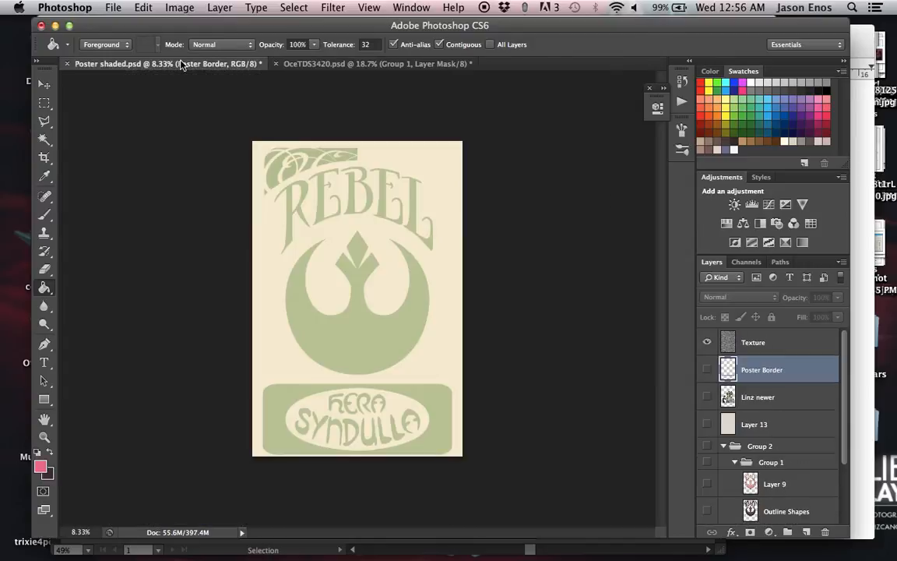
key("super+equal")
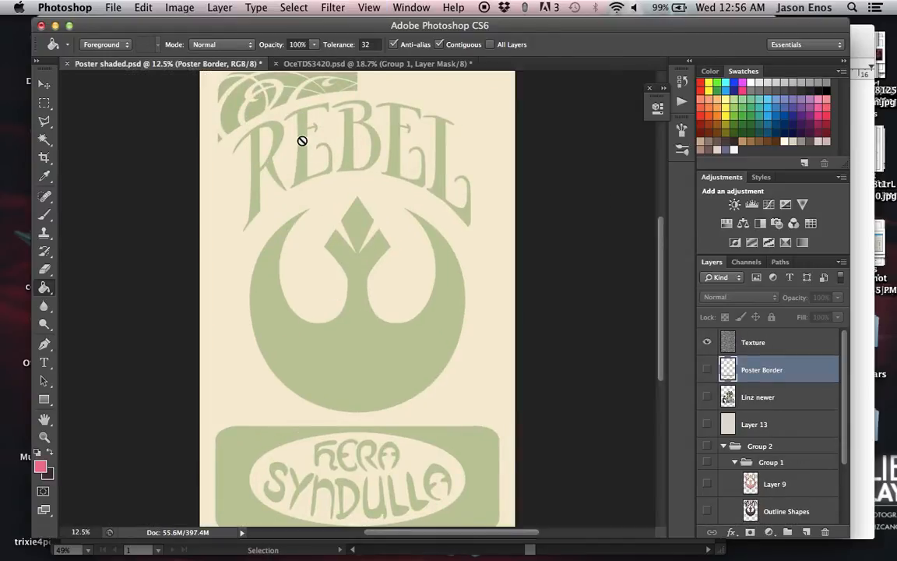
scroll(830, 456, "down", 3)
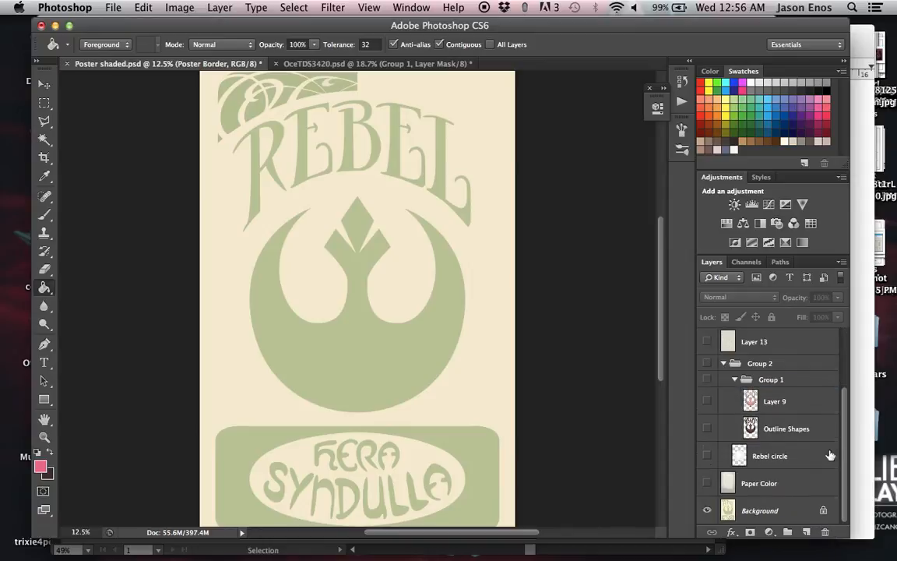
left_click(780, 511)
left_click(806, 532)
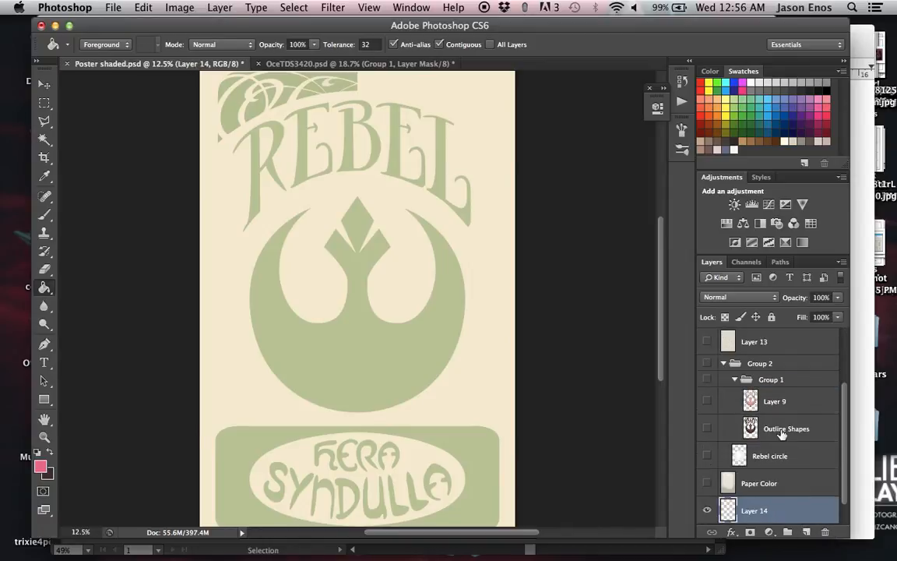
scroll(779, 429, "down", 2)
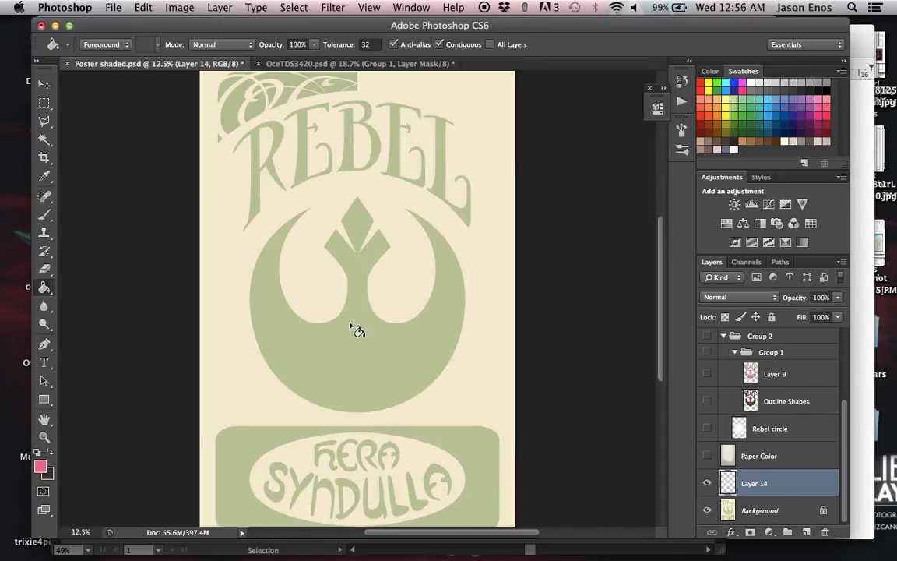
Step: Select all the green shapes on the Background layer with the Magic Wand, and turn on its Contiguous option
key("w")
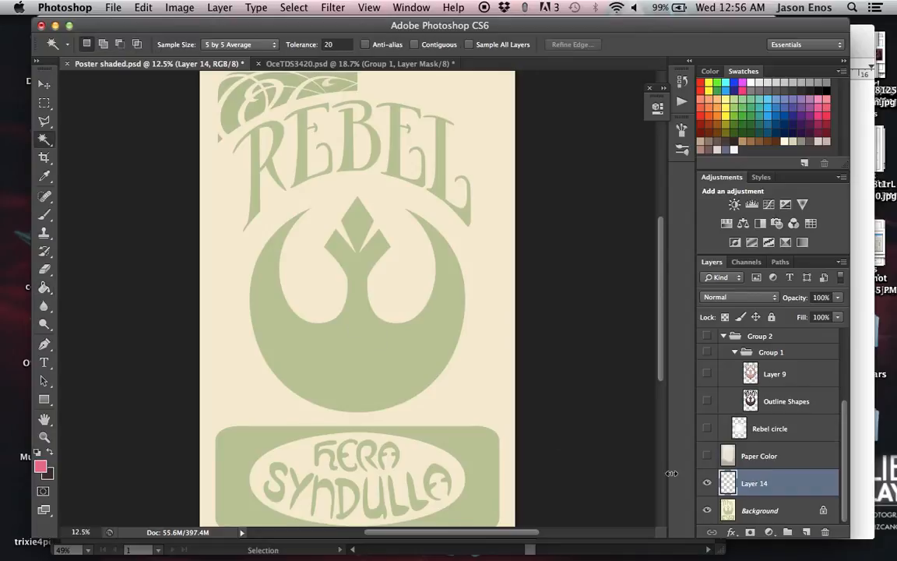
left_click(746, 511)
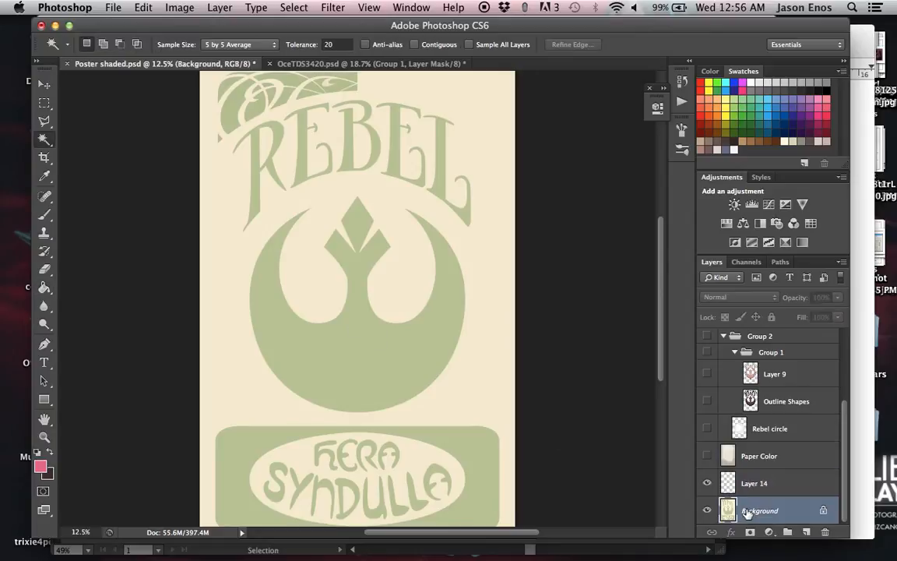
left_click(281, 140)
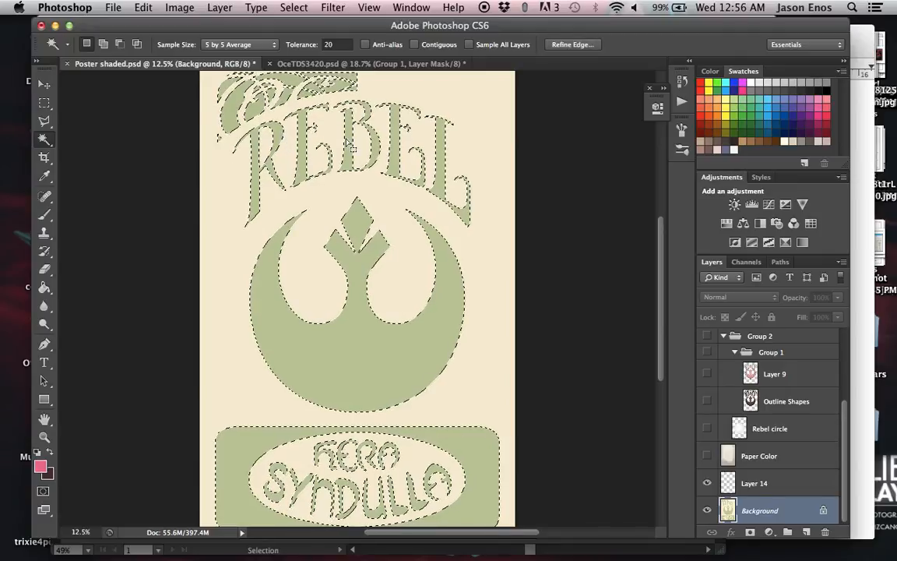
left_click(415, 45)
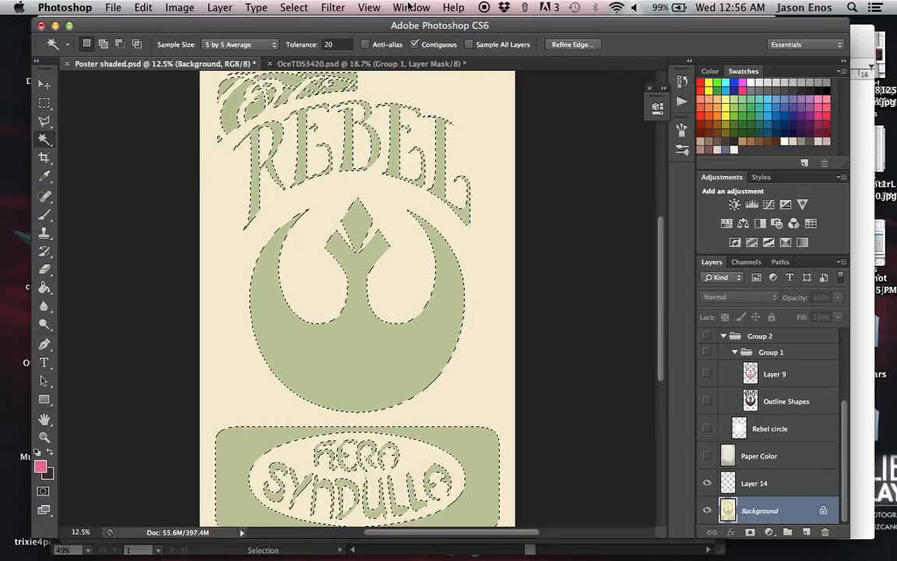
Step: Subtract the corner ornament above the REBEL lettering from the selection with the Polygonal Lasso
left_click(45, 122)
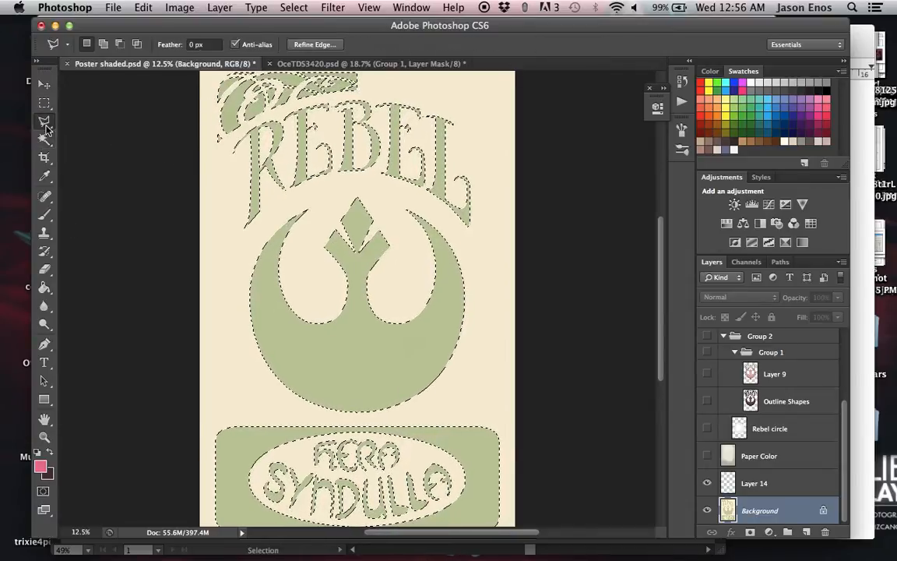
key("alt")
left_click(216, 148)
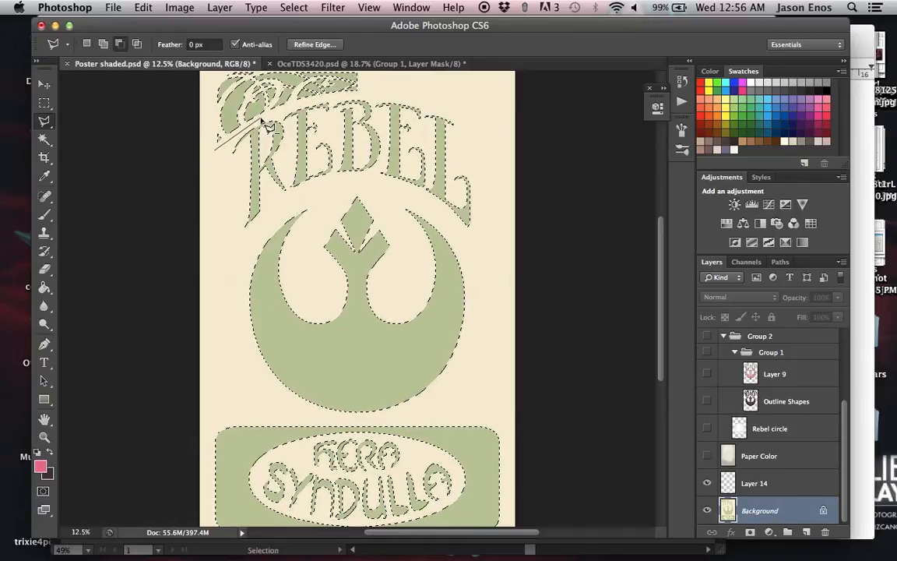
left_click(366, 92)
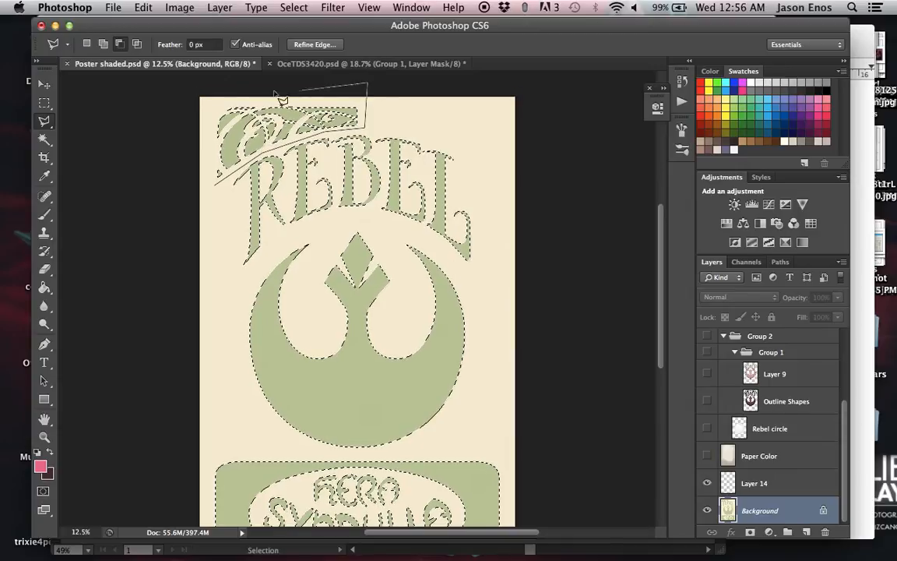
left_click(201, 85)
left_click(200, 208)
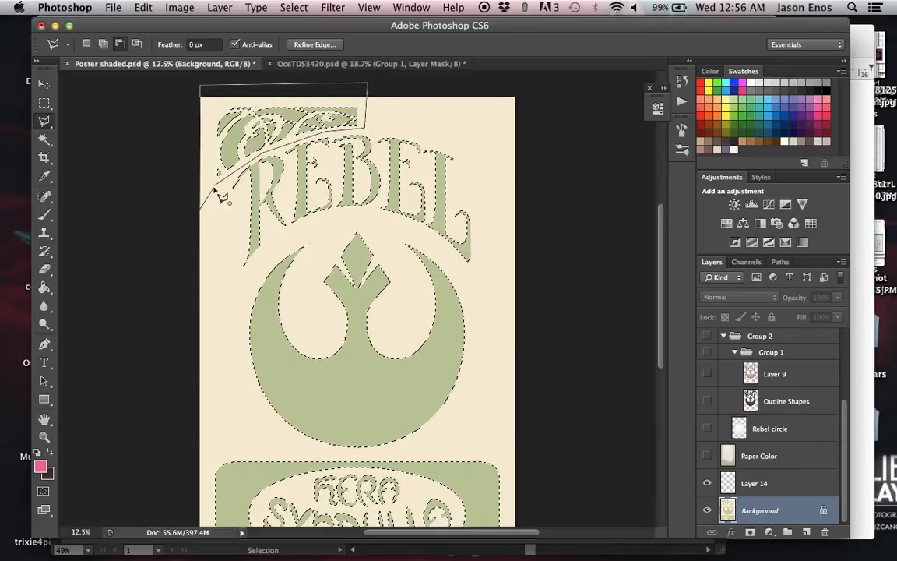
left_click(216, 186, "alt")
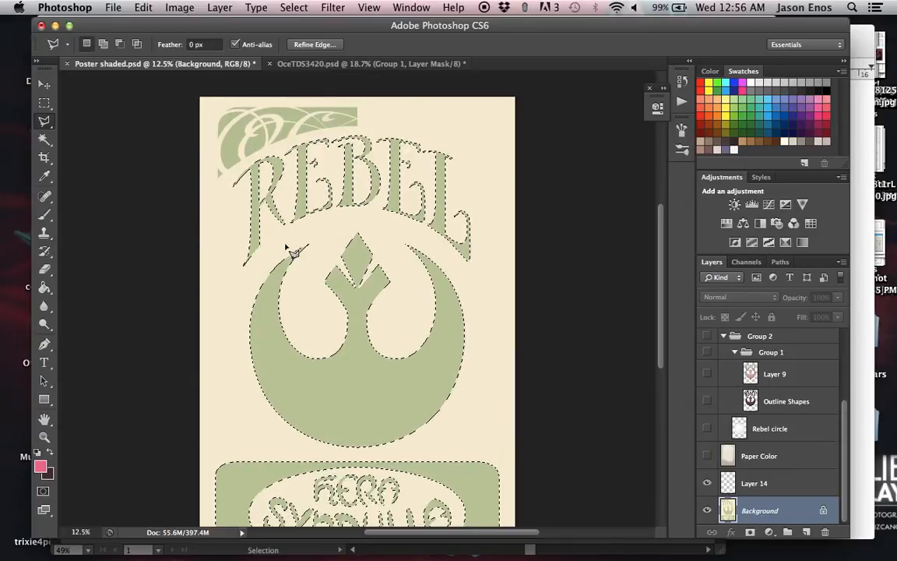
scroll(446, 245, "down", 3)
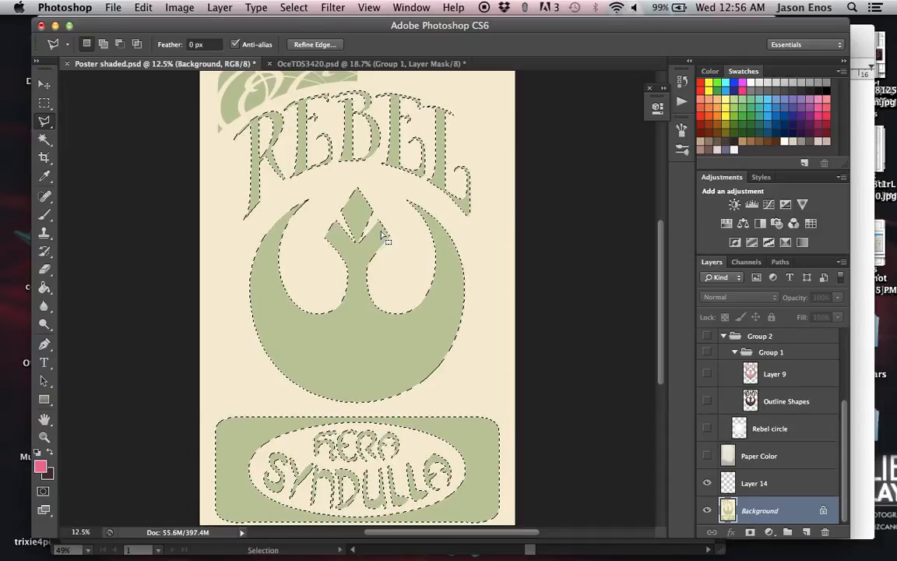
scroll(393, 495, "up", 3)
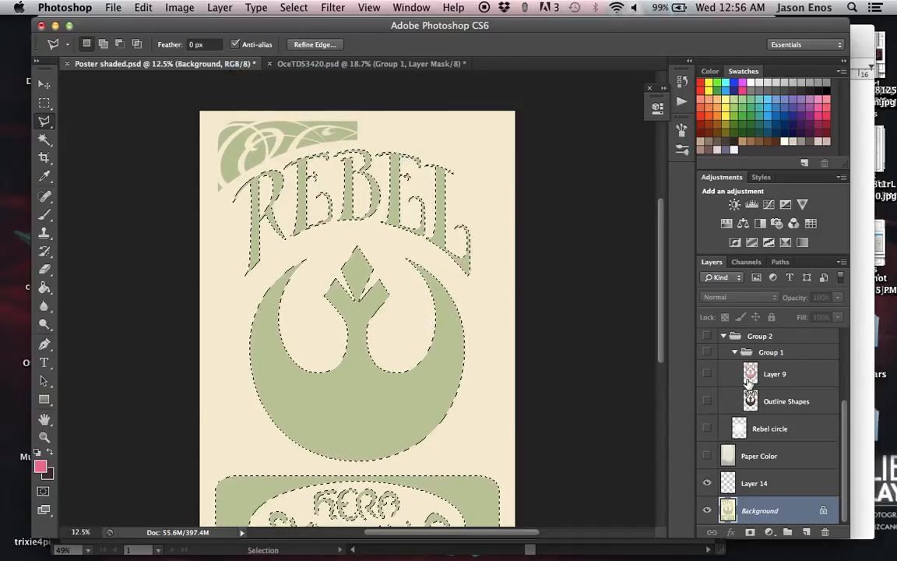
Step: Add another new layer directly above Layer 14, keeping the artwork selection active
left_click(779, 483)
key("super+alt+shift+n")
scroll(591, 361, "down", 3)
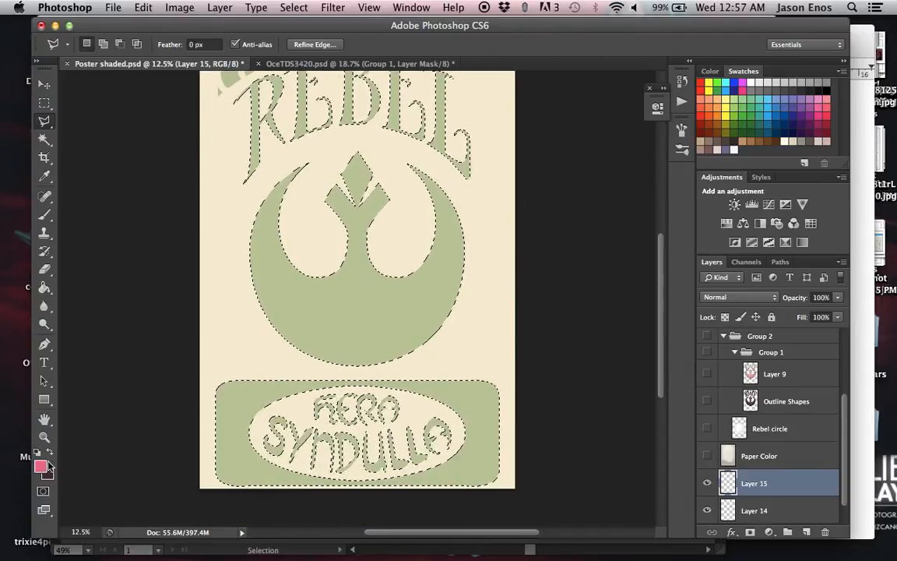
Step: Set dark navy as the background color and medium blue as the foreground, and fill the selected shapes on Layer 15 with the blue
left_click(788, 132)
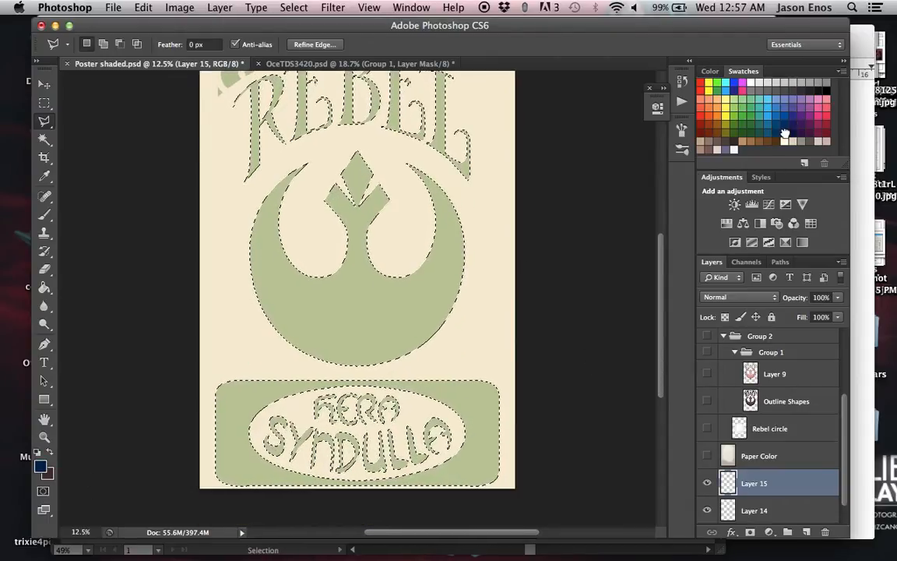
left_click(50, 451)
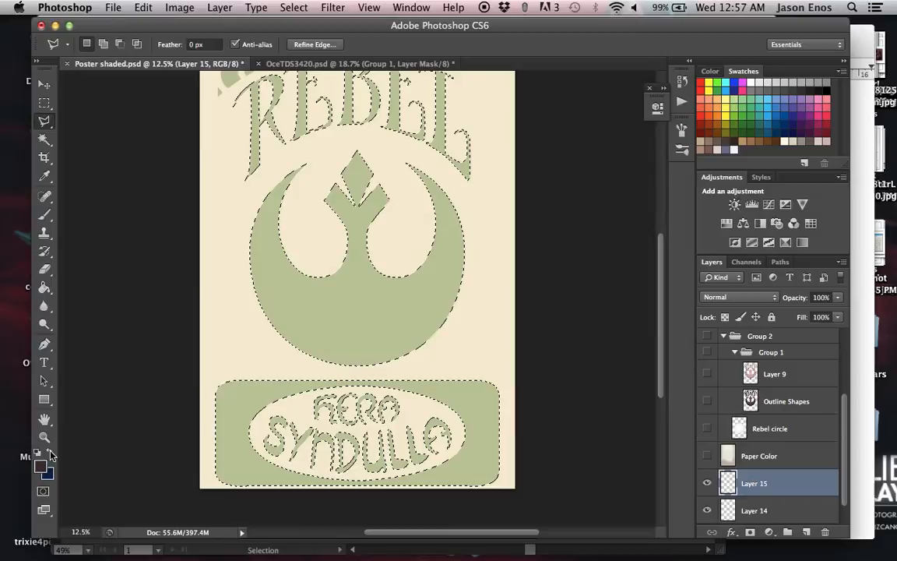
left_click(772, 121)
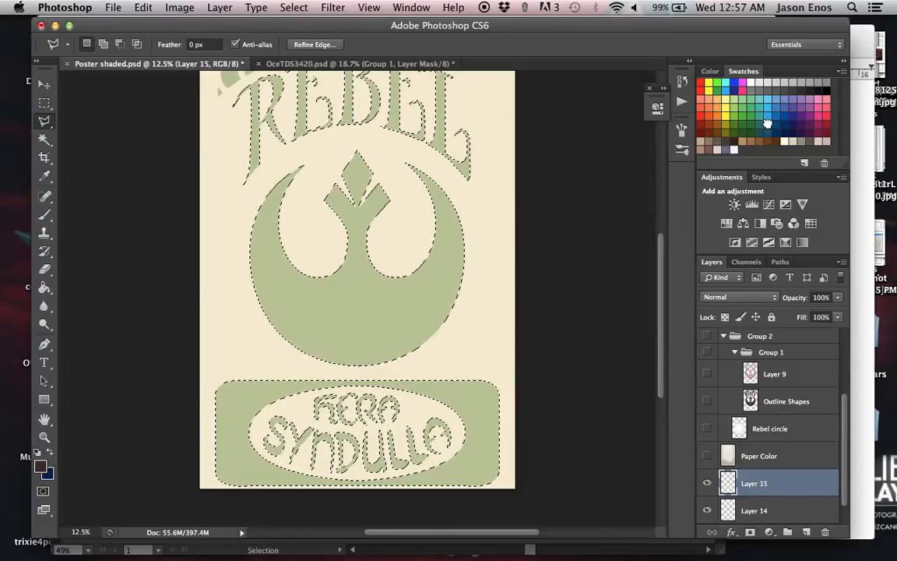
scroll(316, 190, "up", 2)
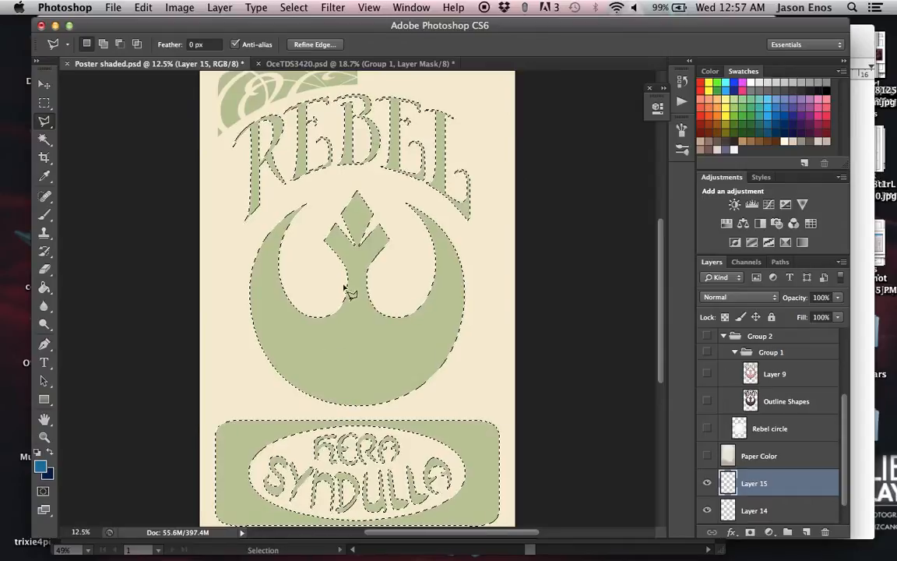
key("g")
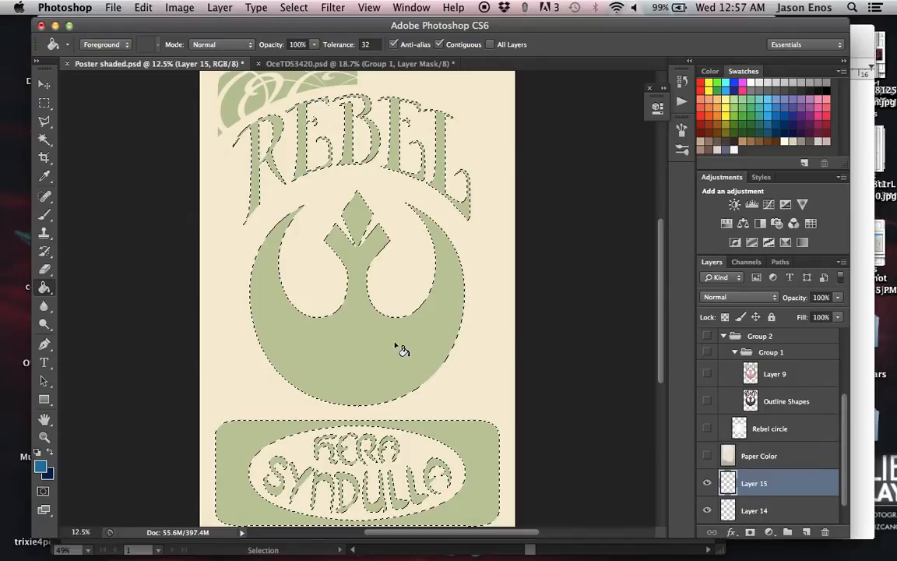
left_click(399, 347)
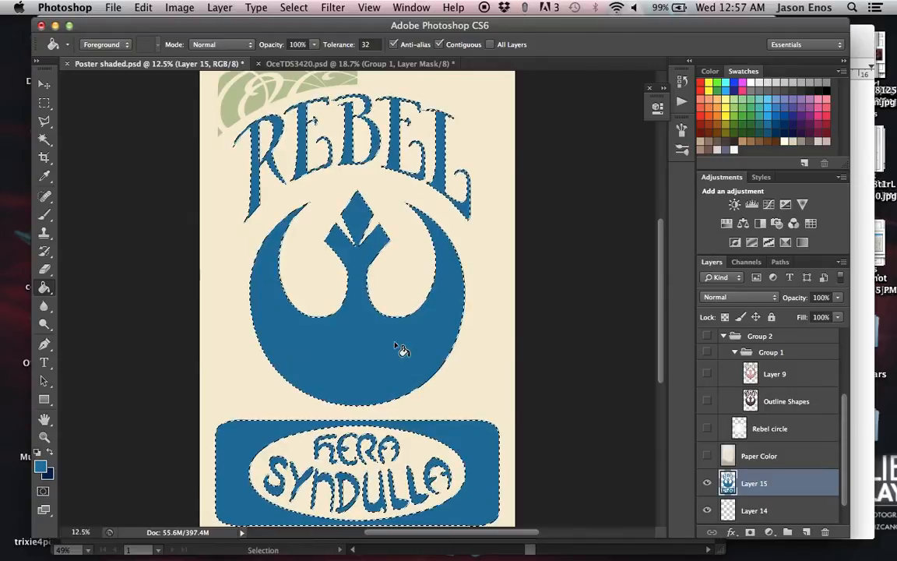
Step: Expand the selection around the lettering, emblem and name plate by 20 pixels
left_click(334, 7)
mouse_move(294, 7)
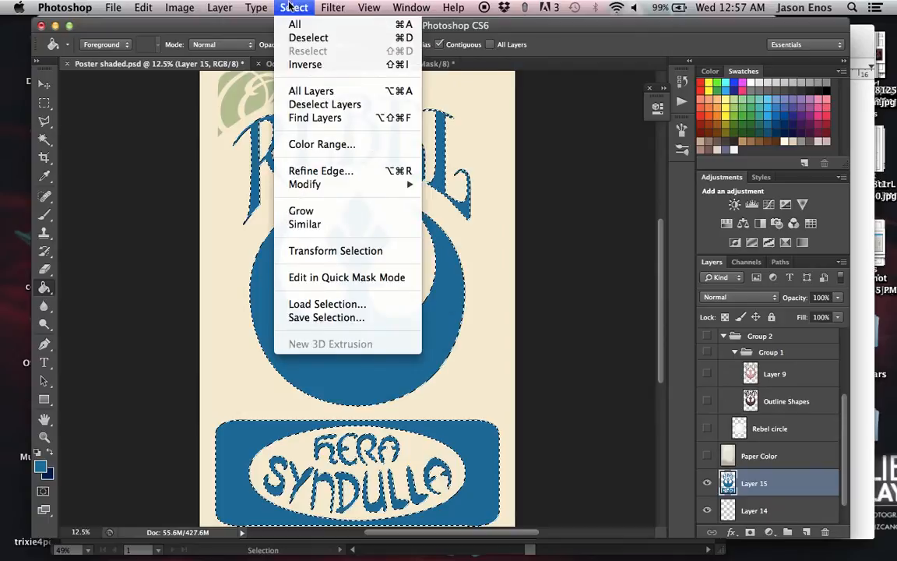
mouse_move(332, 186)
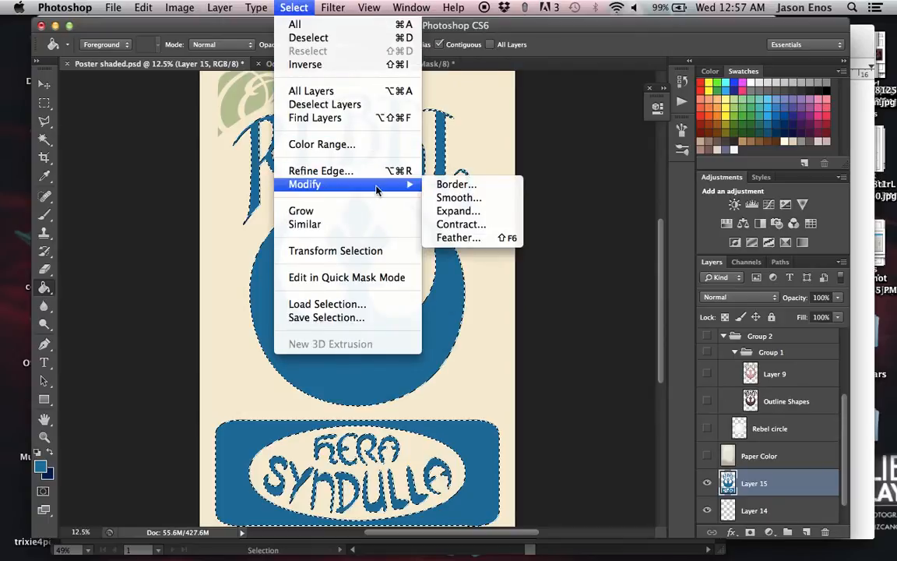
left_click(454, 225)
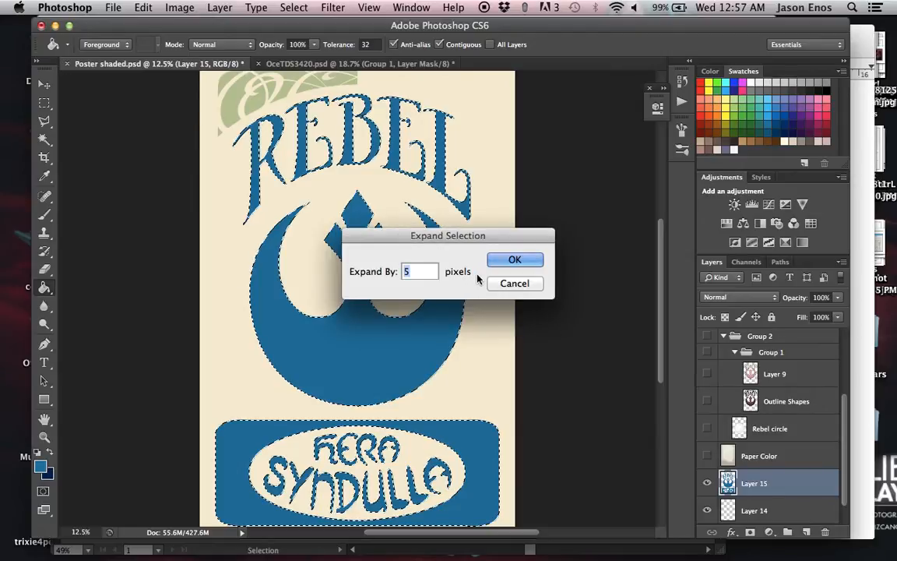
type("20")
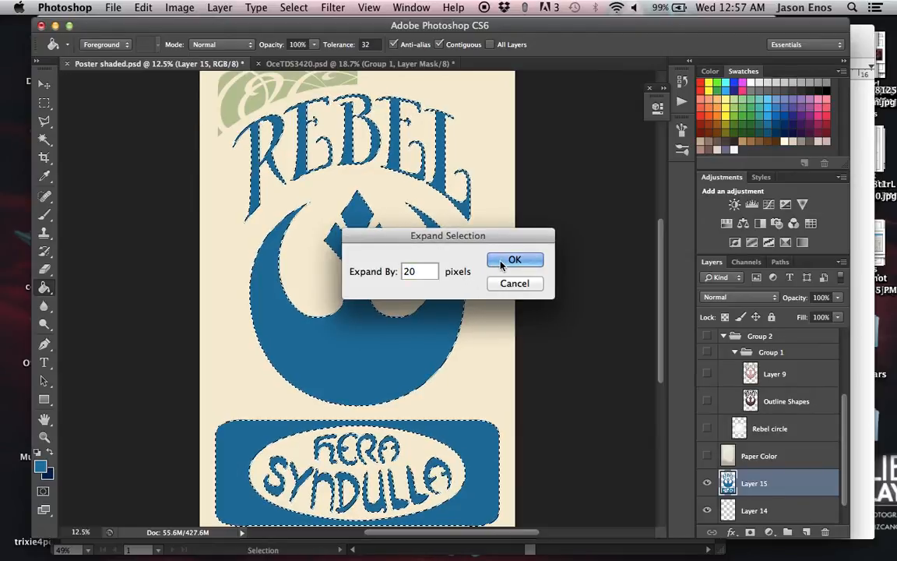
left_click(514, 260)
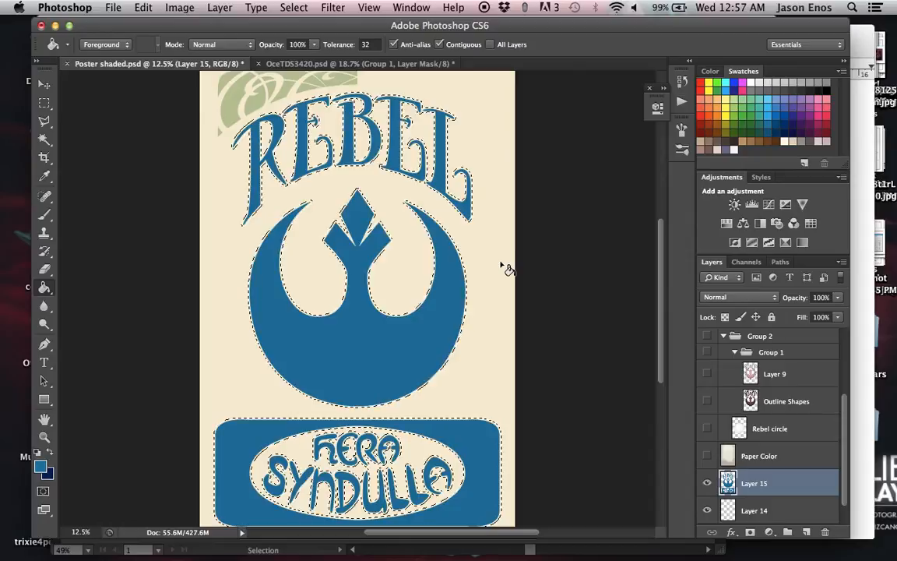
Step: Hide Layer 15, swap the foreground and background colors, and fill the expanded selection on Layer 14 with dark navy
left_click(707, 483)
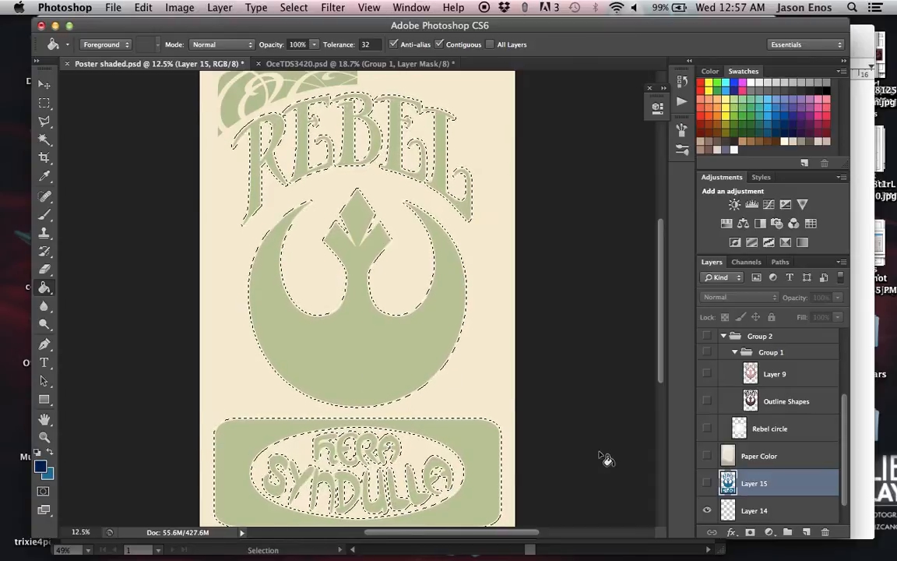
left_click(788, 508)
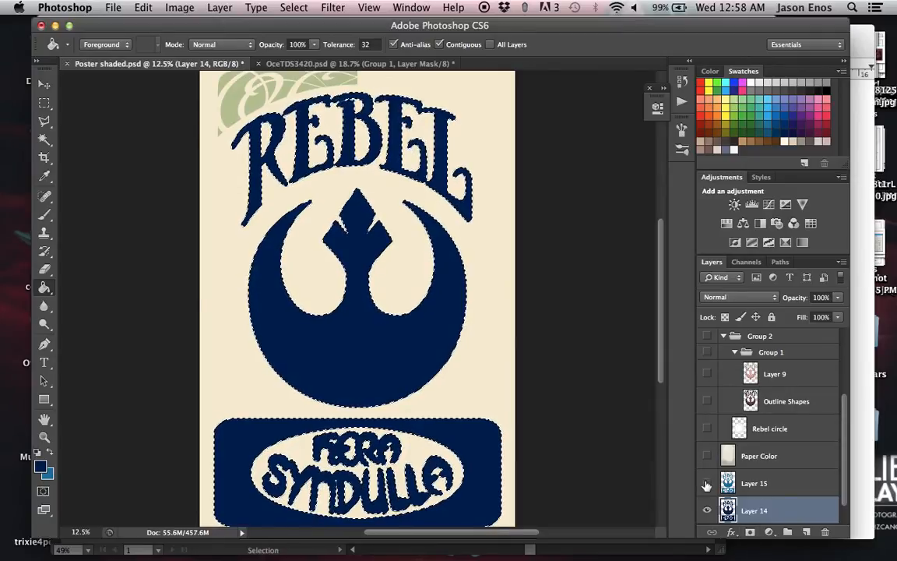
Step: Clear the selection and show Layer 15 again so the blue fill sits inside the navy outline
key("super+d")
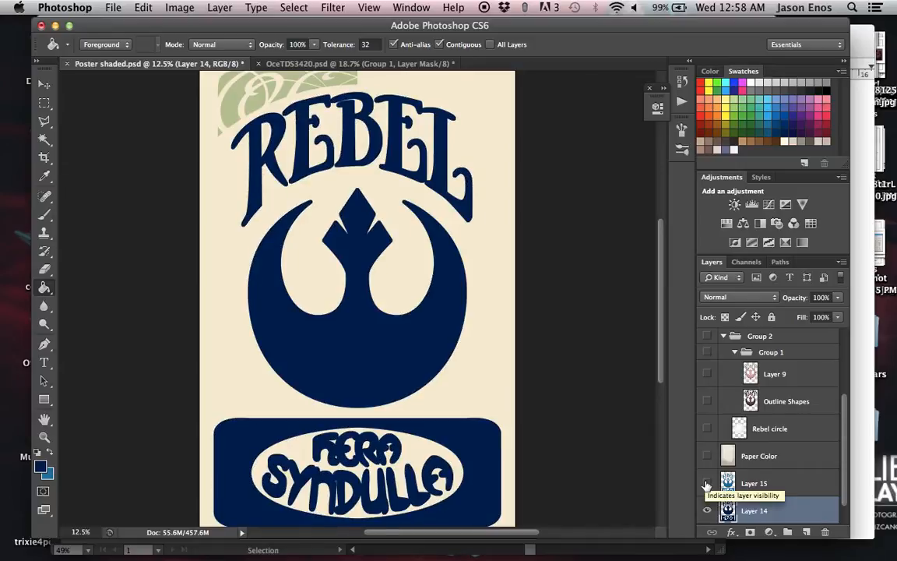
left_click(707, 485)
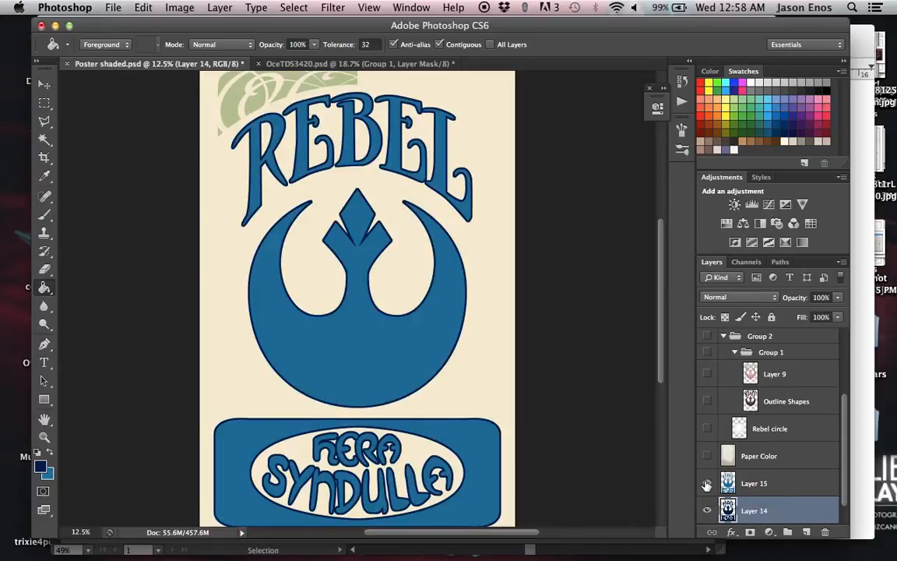
scroll(746, 460, "up", 4)
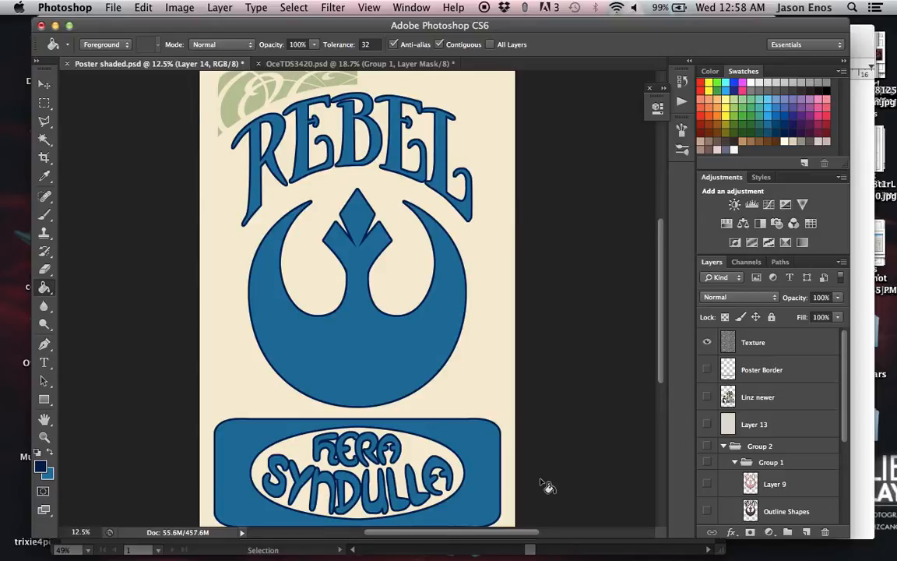
scroll(763, 445, "down", 5)
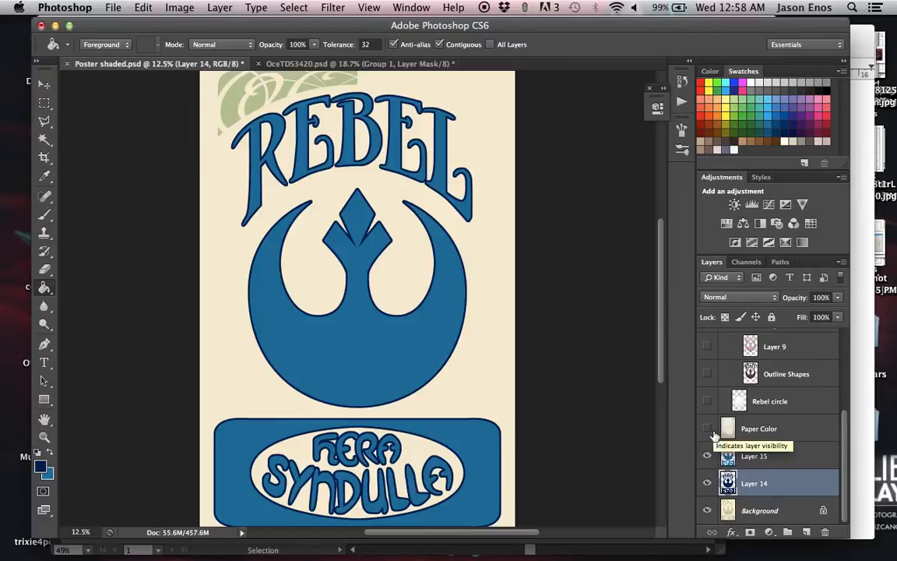
scroll(738, 451, "up", 5)
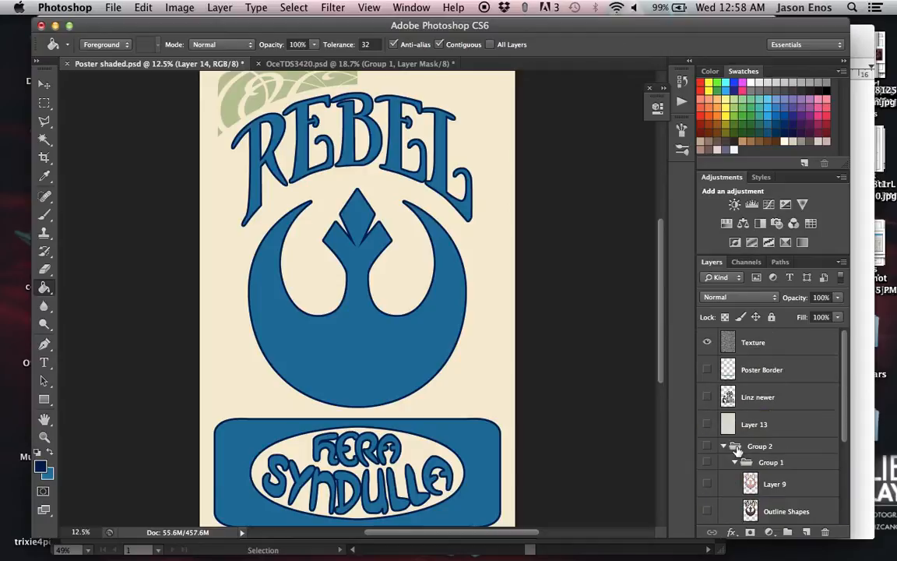
Step: Show the Linz newer figure layer and compare the Texture layer off and on close up around the face and lips
left_click(708, 397)
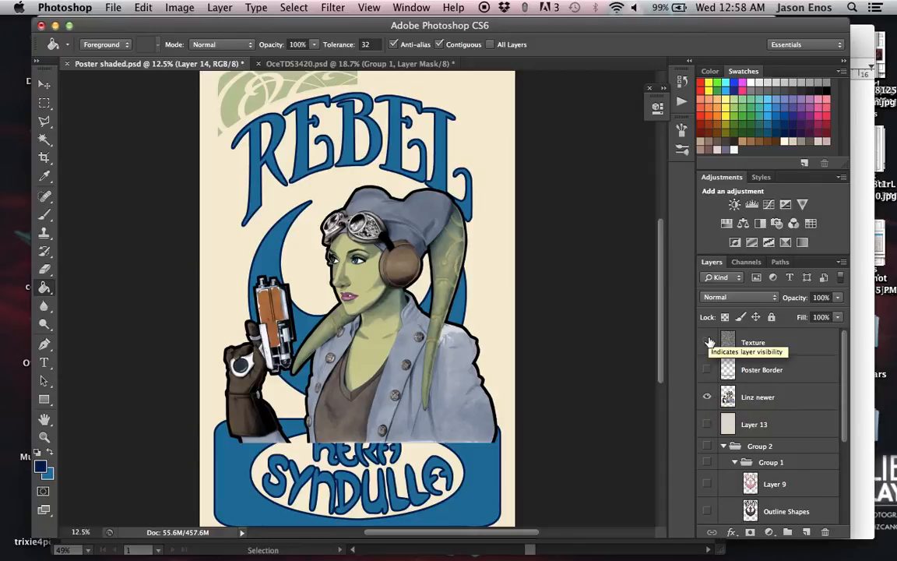
key("super+equal")
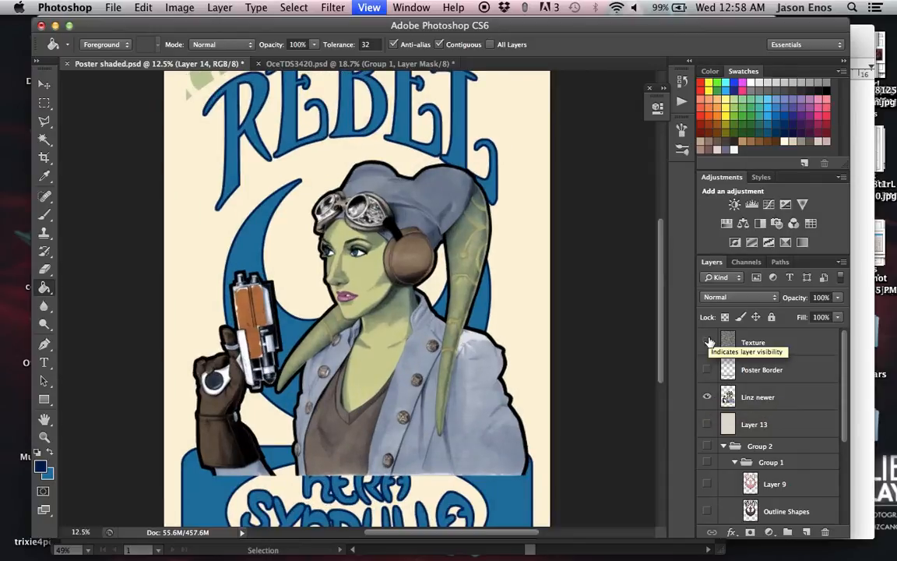
key("super+equal")
key("super+equal")
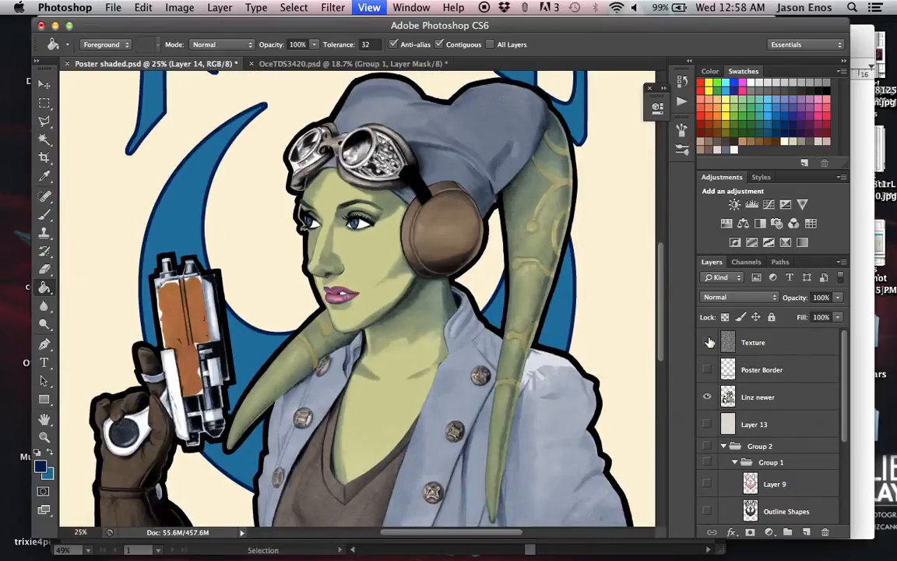
key("super+equal")
key("super+equal")
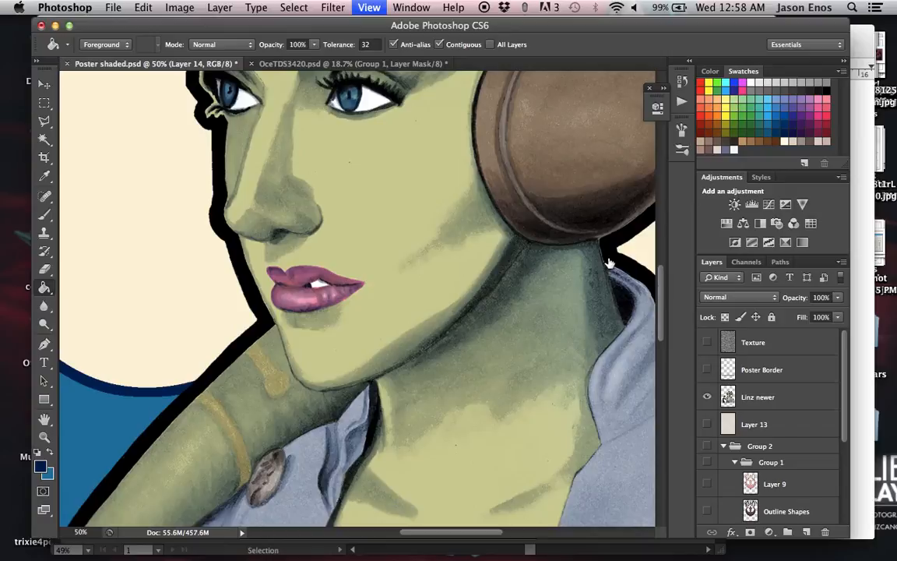
key("super+equal")
key("super+equal")
key("super+equal")
key("super+z")
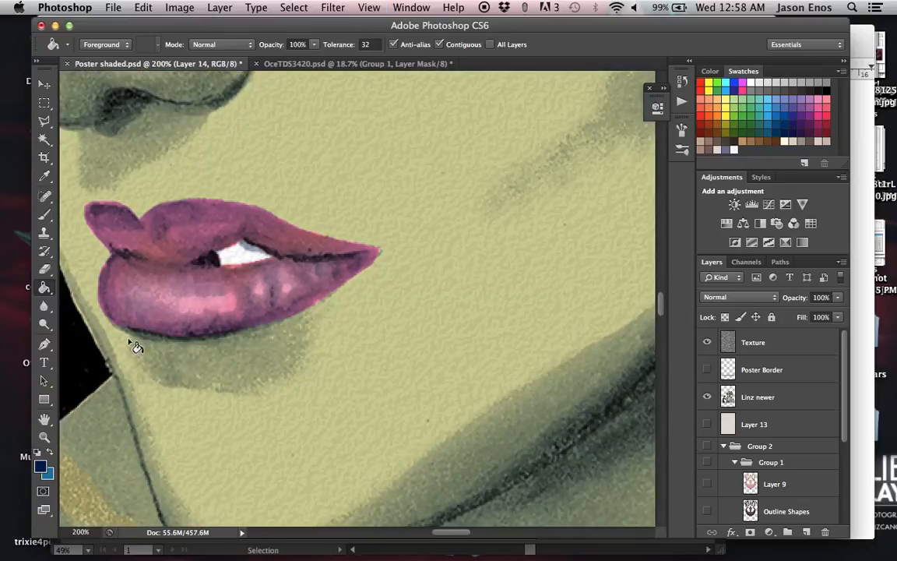
key("super+minus")
key("super+minus")
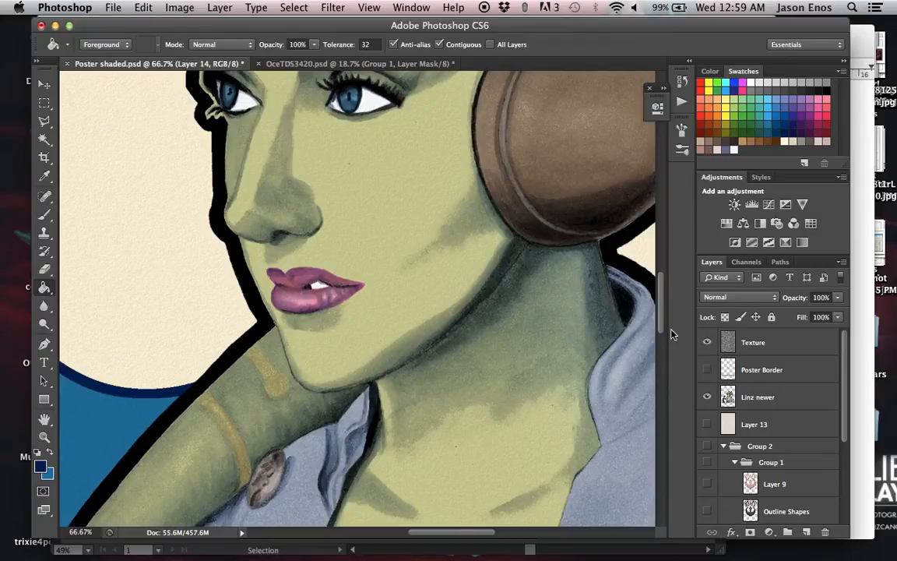
left_click(707, 343)
left_click(709, 344)
key("super+minus")
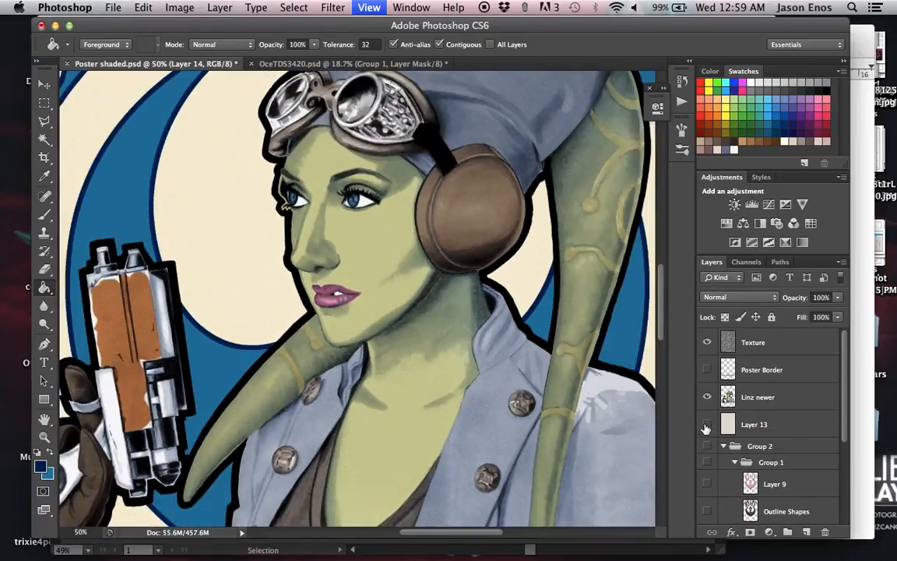
Step: Show Layer 13 to mottle the artwork's colors, and review the whole poster
key("super+minus")
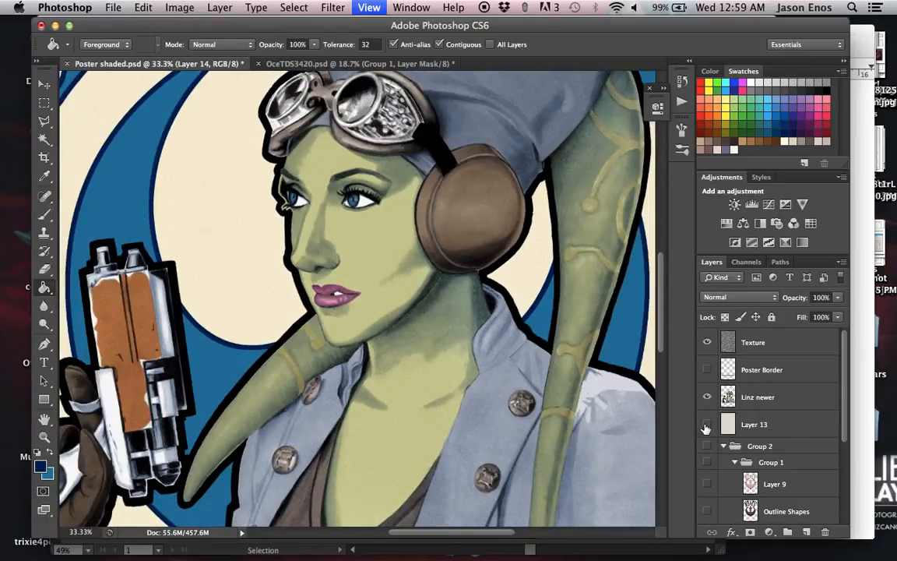
left_click(706, 425)
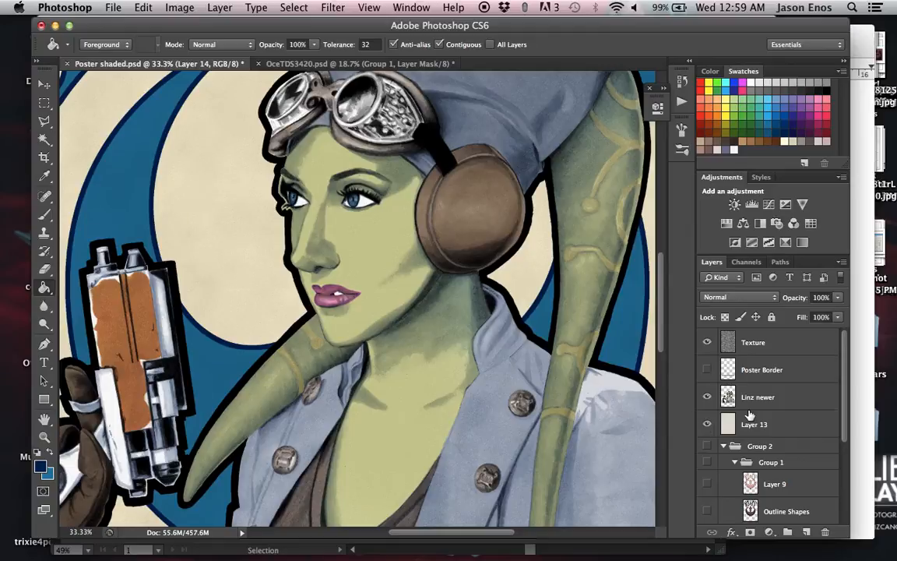
key("super+minus")
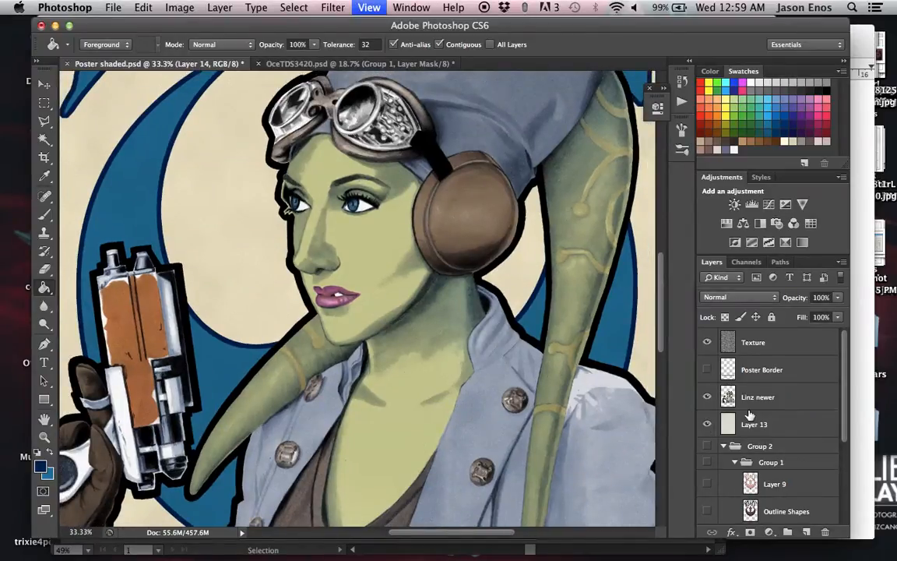
key("super+0")
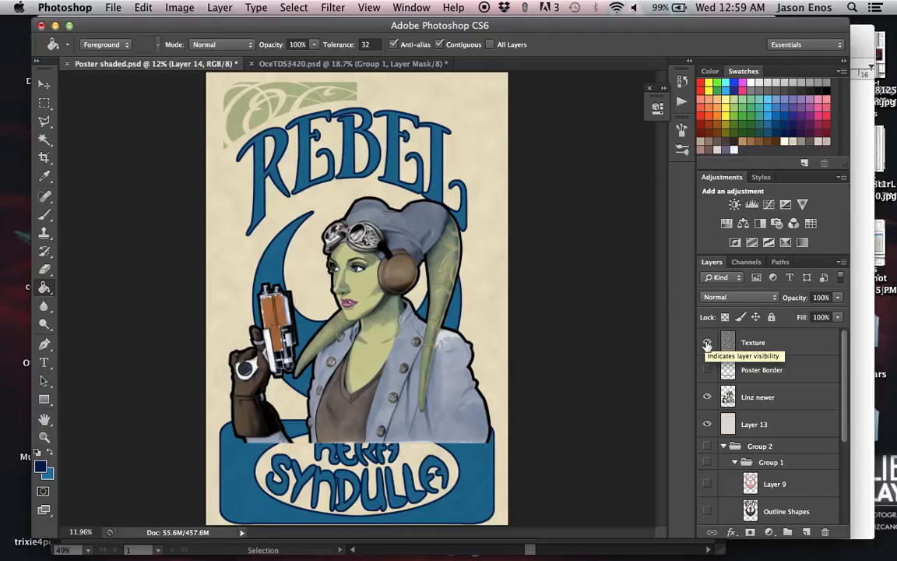
Step: Hide the Texture, Linz newer and Layer 15 layers to expose the navy shapes on Layer 14
left_click(707, 399)
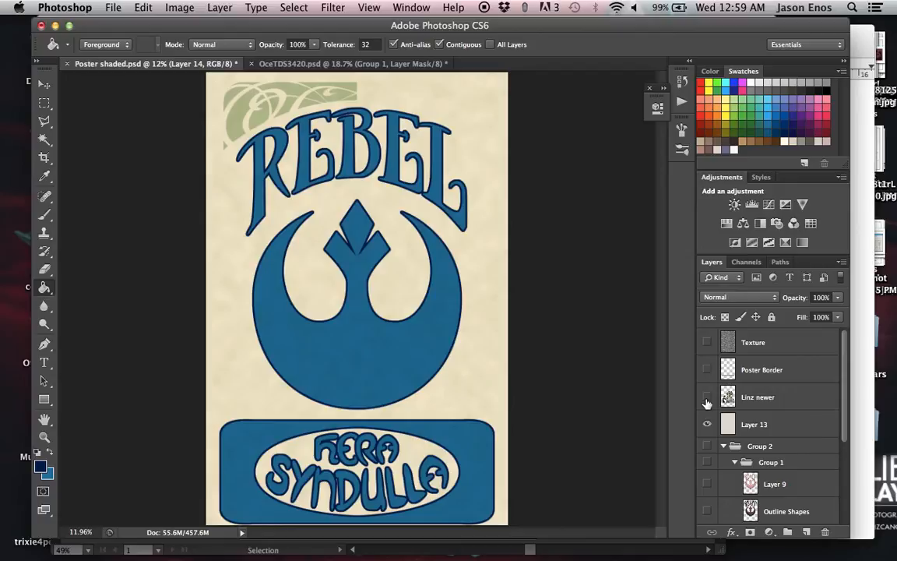
scroll(775, 407, "down", 3)
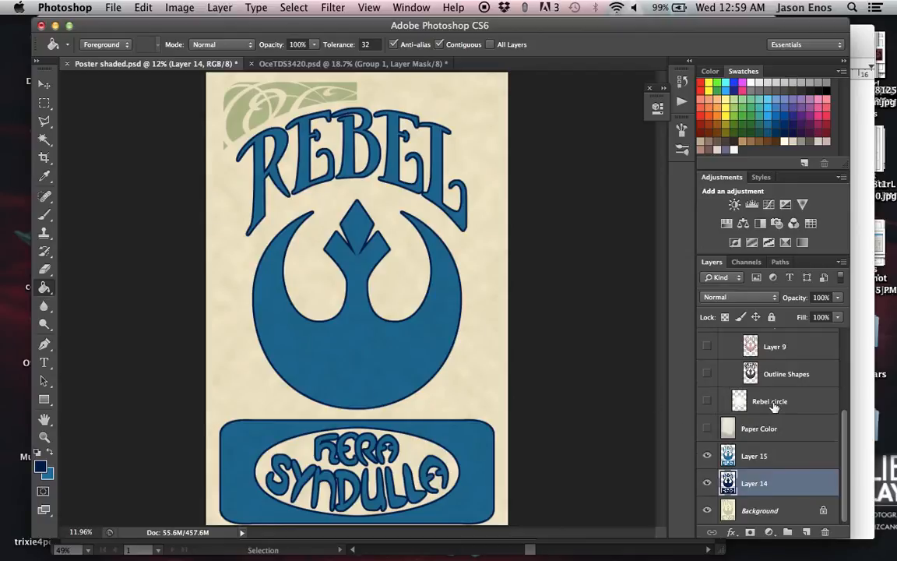
left_click(707, 456)
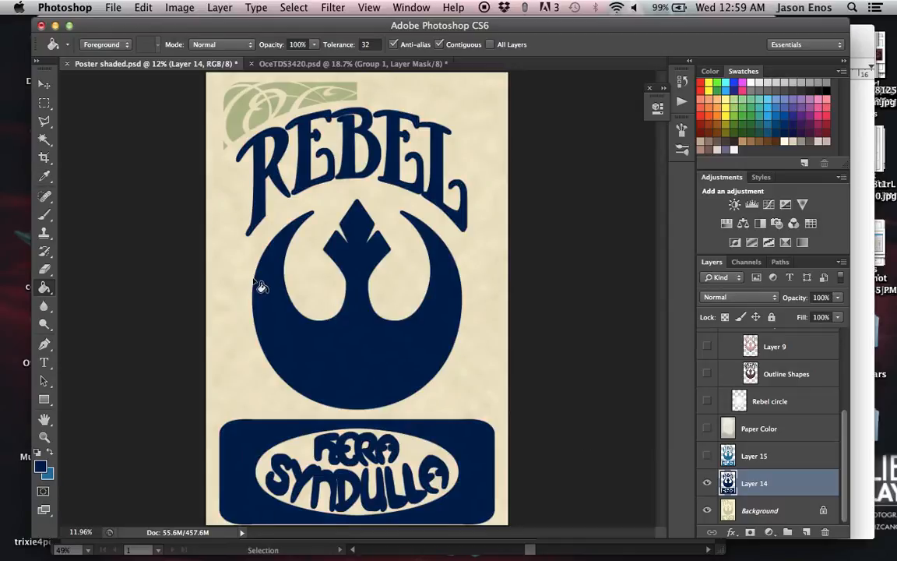
Step: Select all the navy shapes on Layer 14 with the Magic Wand, using tolerance 20 and non-contiguous selection
key("w")
left_click(278, 266)
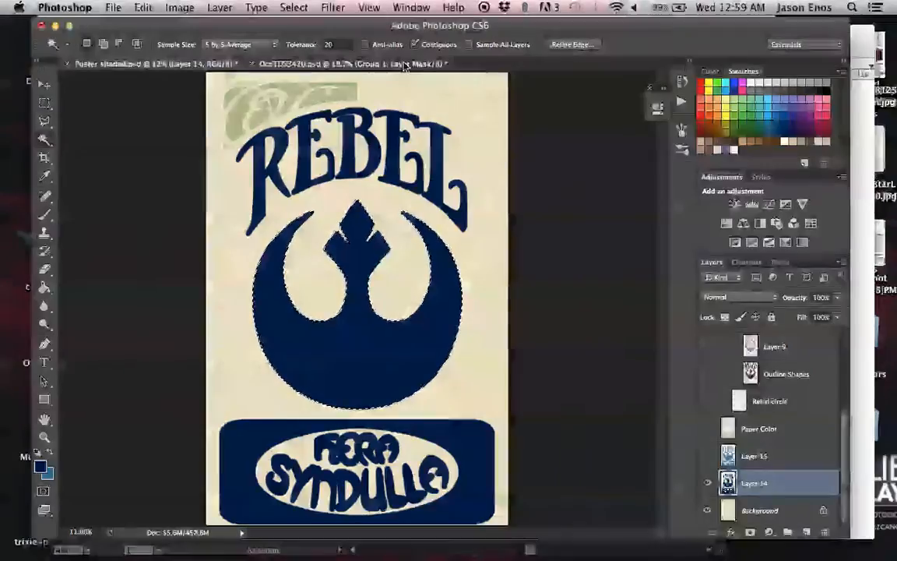
left_click(366, 62)
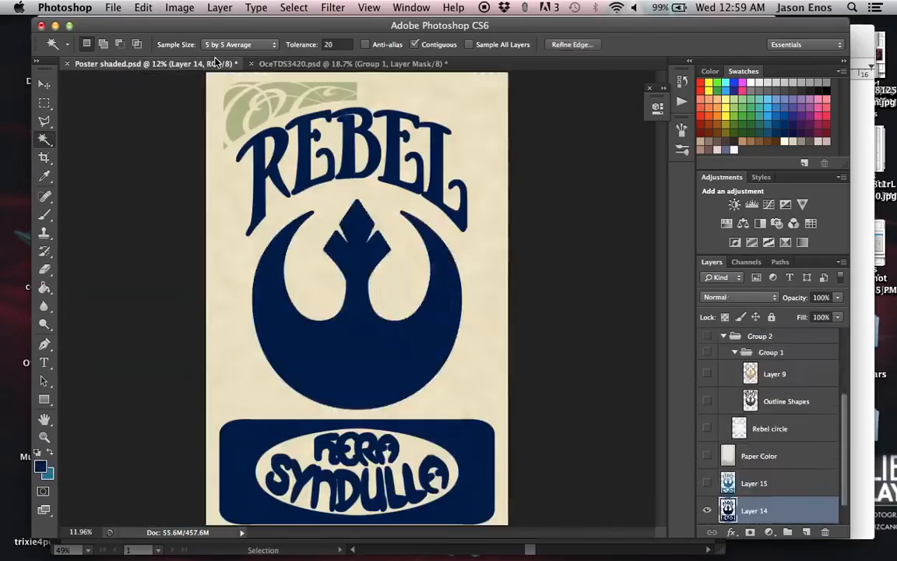
left_click(195, 61)
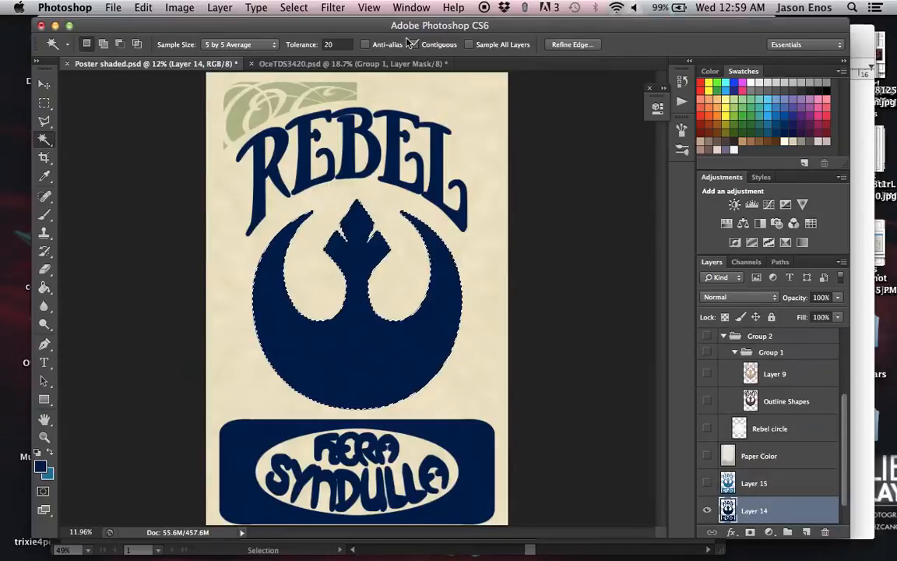
left_click(308, 134)
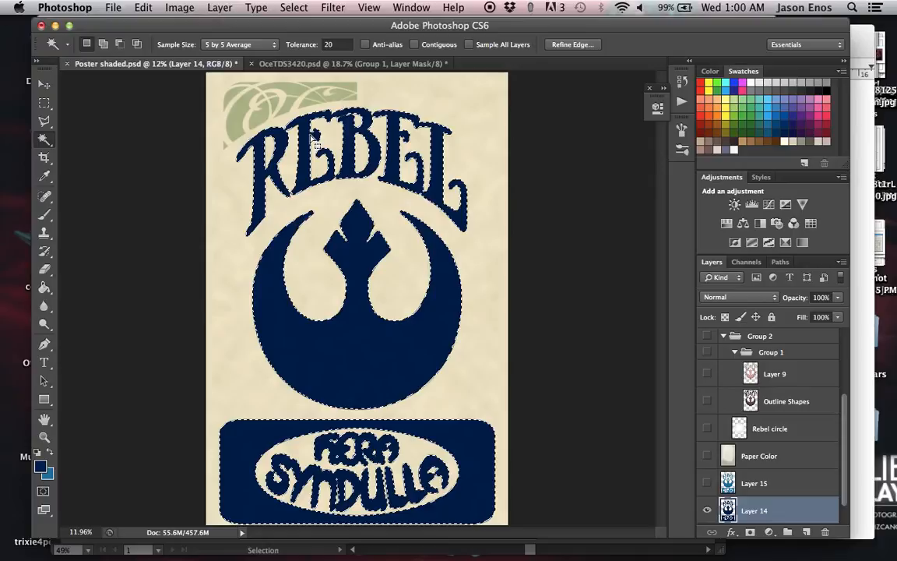
Step: Shade the outer edges of the selected lettering and emblem on Layer 14 with a soft black brush at size 700
left_click(828, 85)
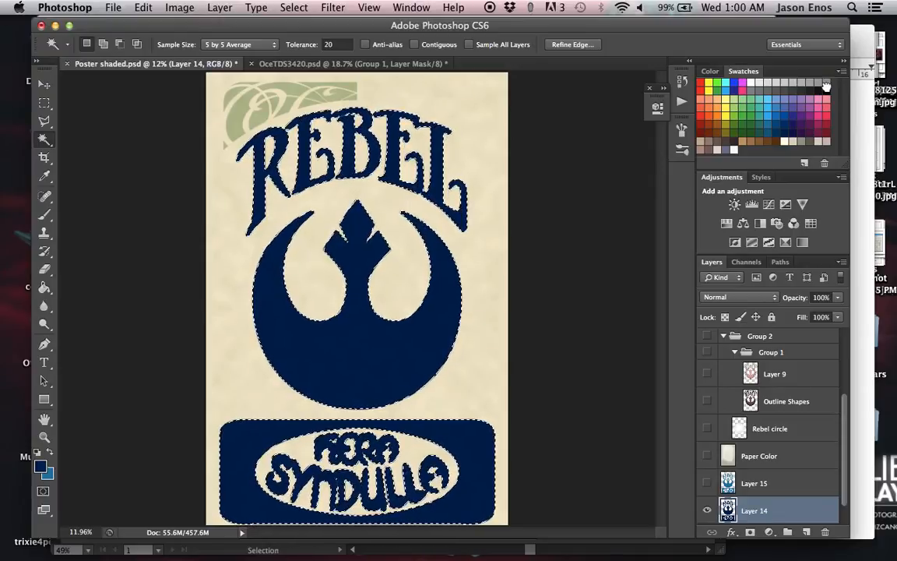
key("b")
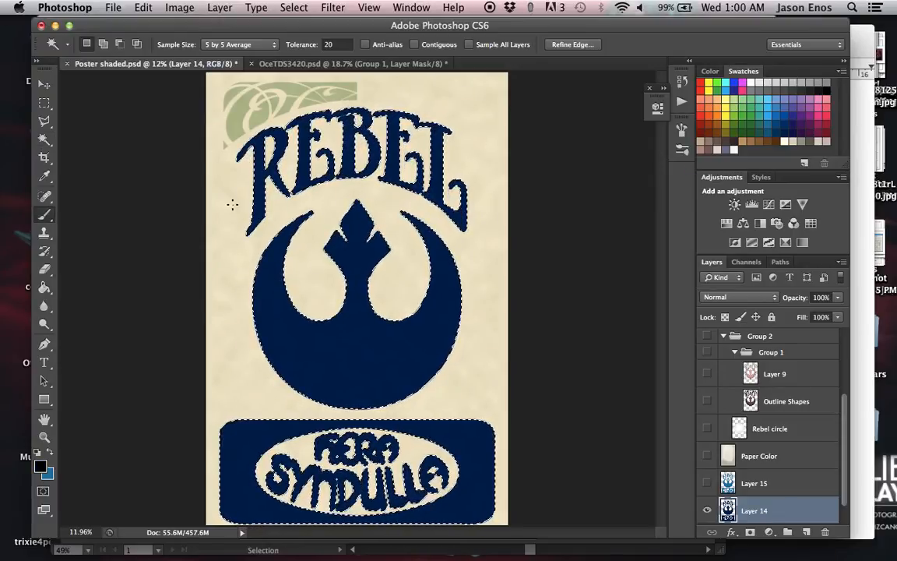
key("bracketright")
key("bracketright")
key("bracketright")
key("bracketright")
key("bracketright")
key("bracketright")
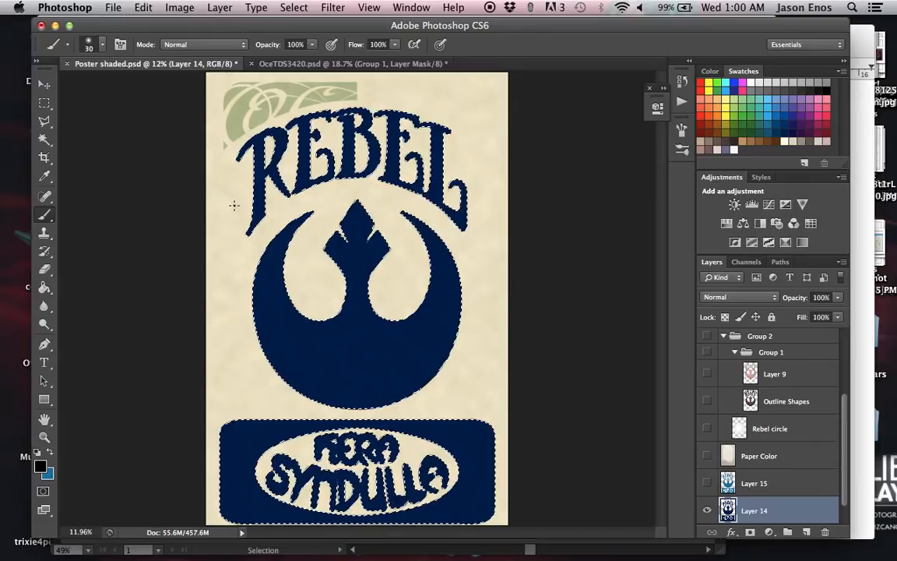
key("bracketright")
key("bracketright")
key("bracketright")
key("bracketright")
key("bracketright")
key("bracketright")
key("bracketright")
key("bracketright")
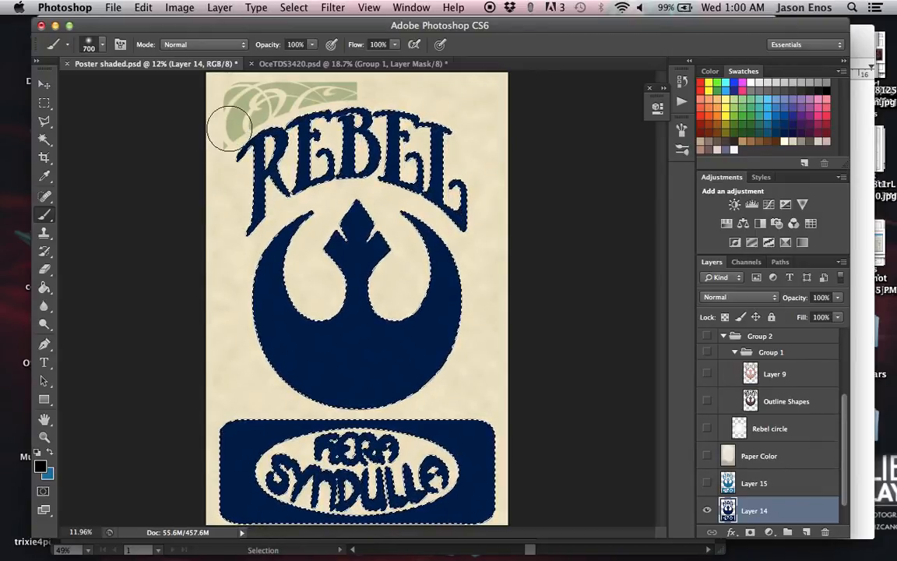
left_click_drag(235, 291, 293, 372)
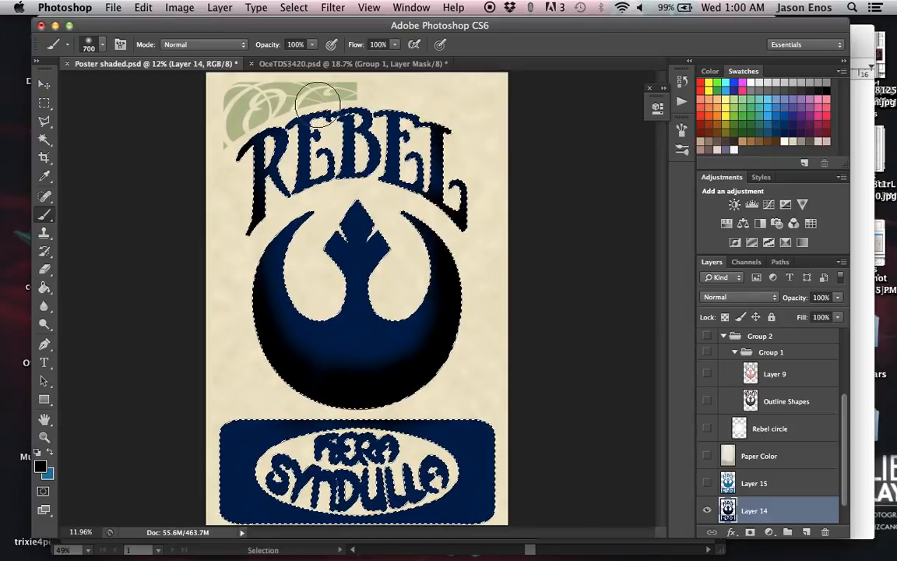
Step: Show Layer 15, sample the emblem's blue and lighten the foreground color to 1a8db5
left_click(707, 483)
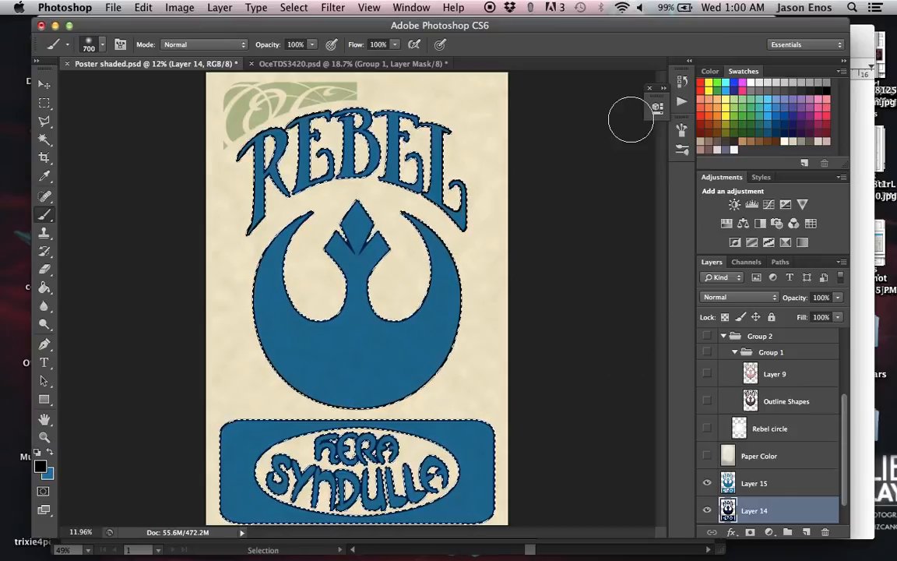
key("i")
left_click(372, 344)
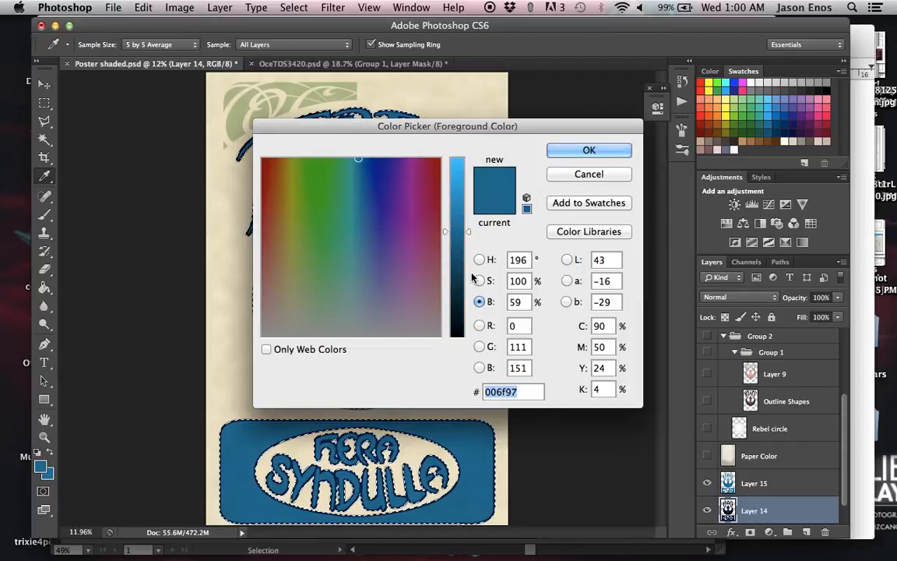
left_click(458, 210)
left_click(479, 280)
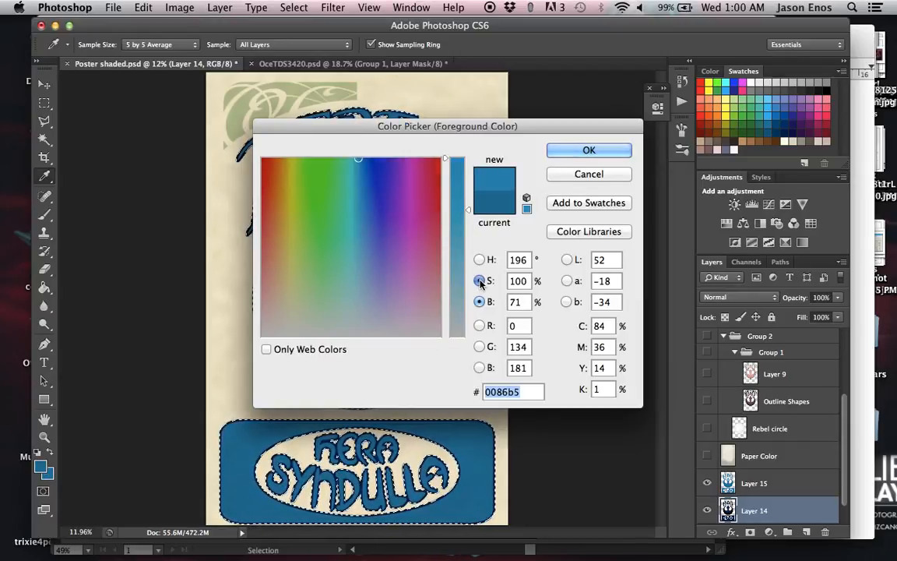
left_click(458, 185)
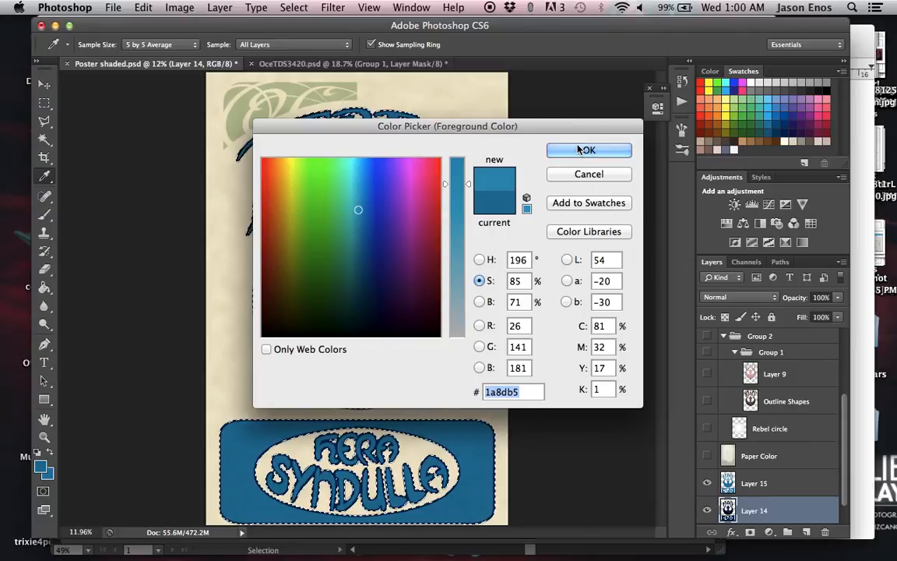
left_click(586, 149)
Step: Make Layer 15 active, undo the trial lighter-blue brushwork on the lettering and clear the selection
key("b")
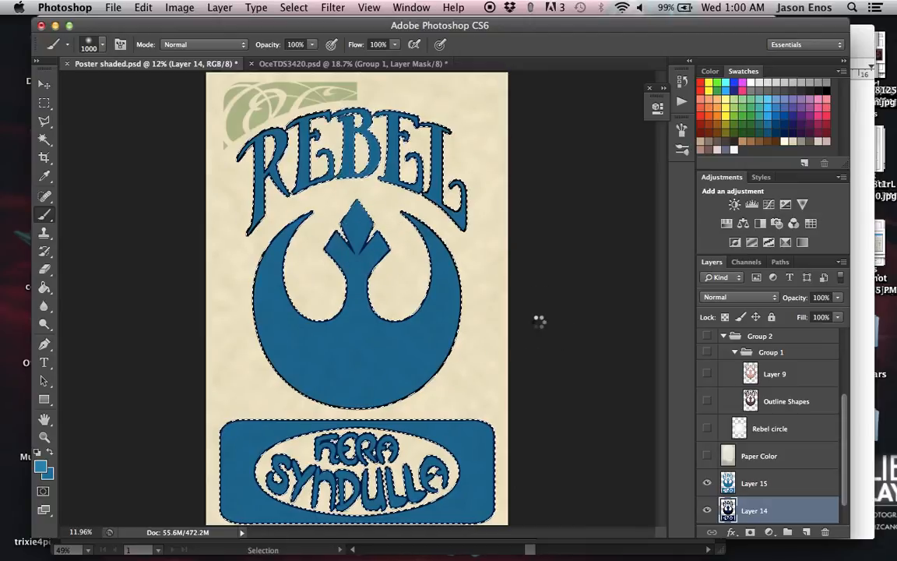
left_click(773, 489)
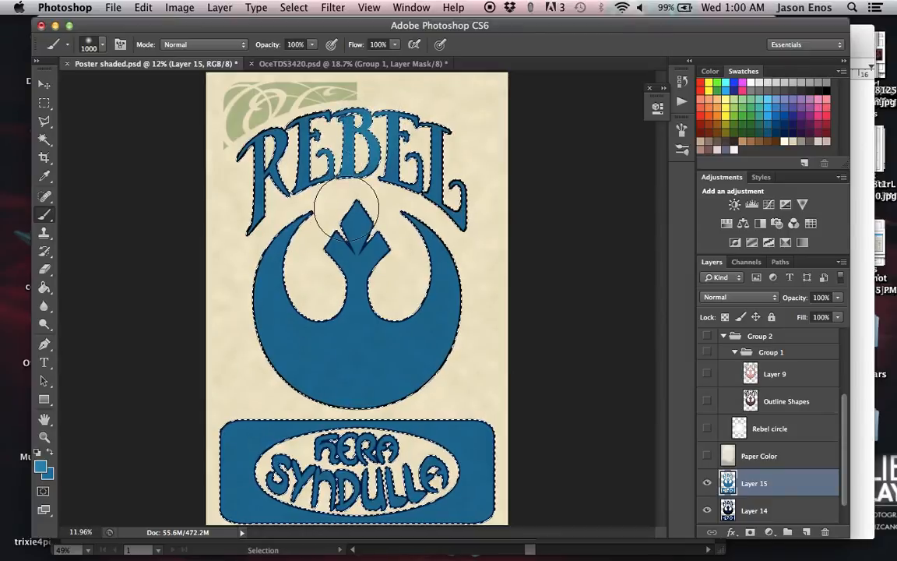
key("super+z")
key("super+d")
key("w")
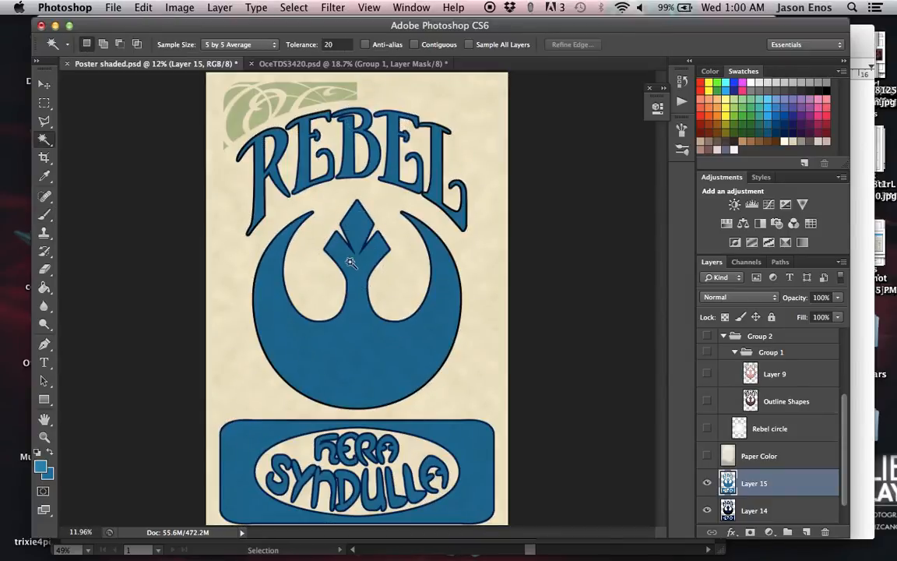
Step: Select the blue shapes on Layer 15, brush lighter blue highlights into the lettering and emblem at size 1000, and compare with the layer hidden
left_click(354, 264)
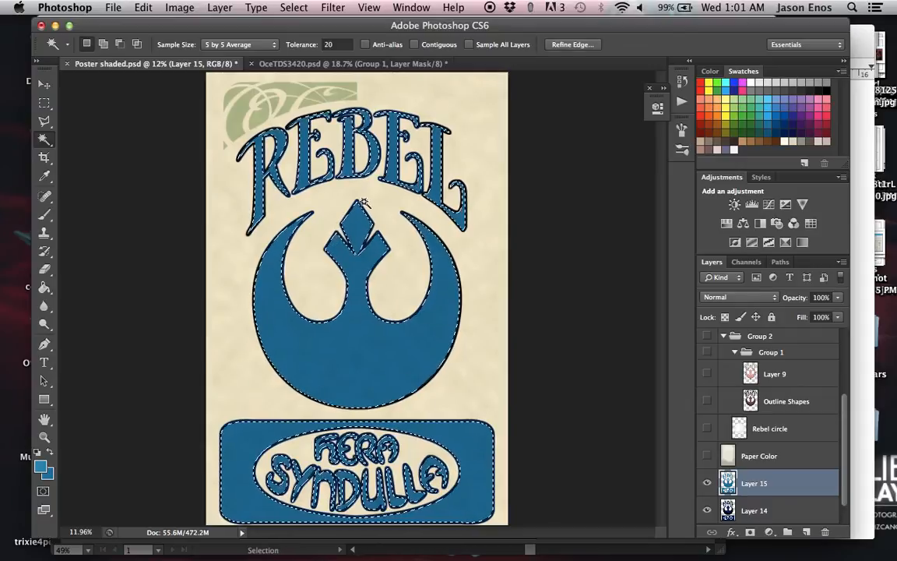
key("b")
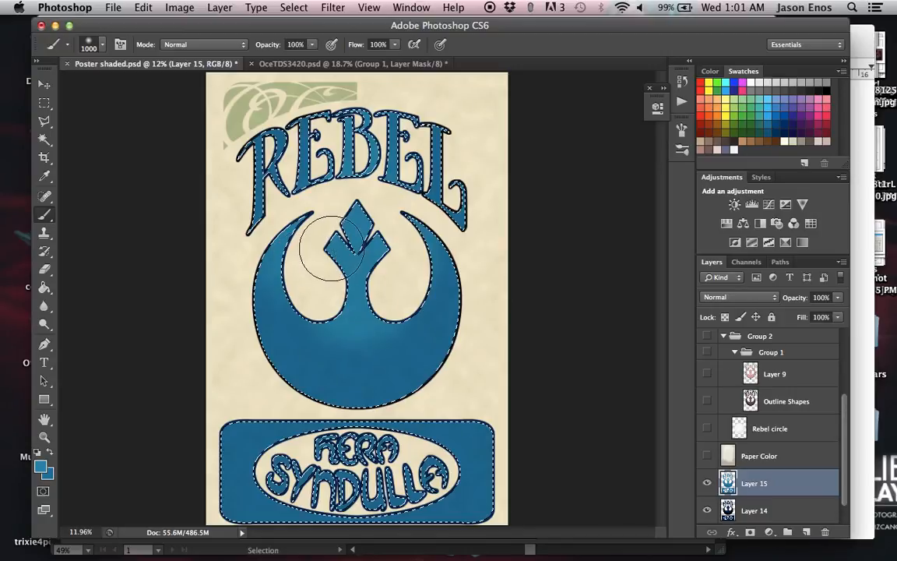
key("super+d")
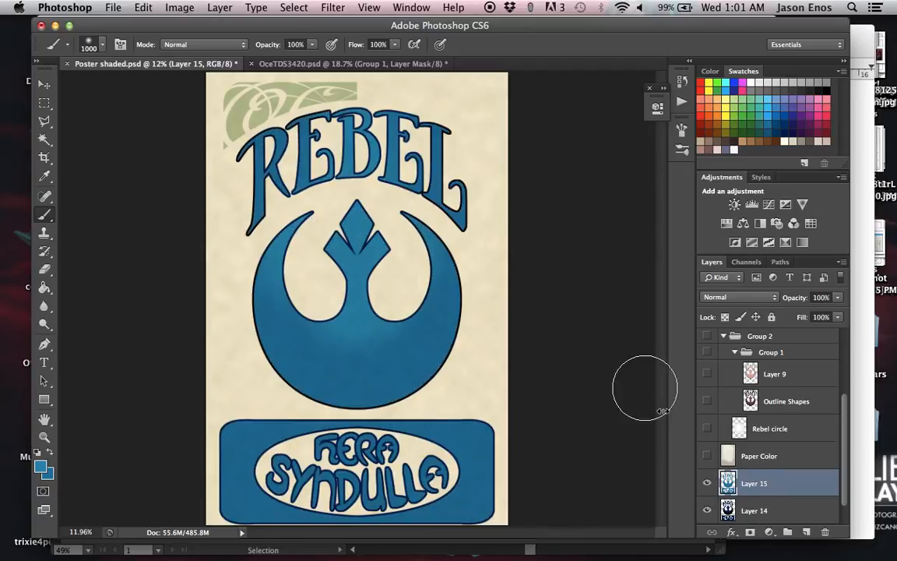
left_click(707, 484)
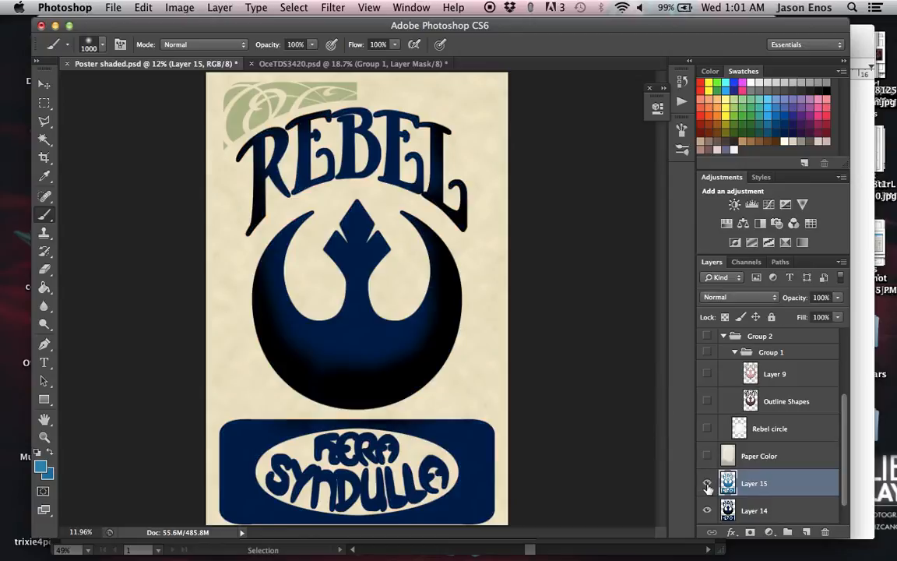
left_click(707, 483)
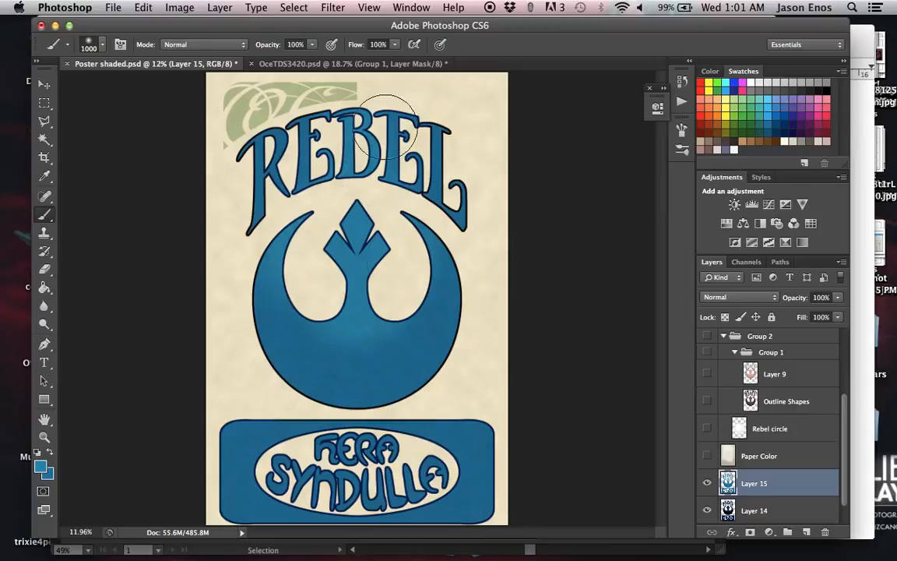
Step: Hide Layer 15 and Layer 14 and delete both layers
left_click(707, 484)
left_click(707, 510)
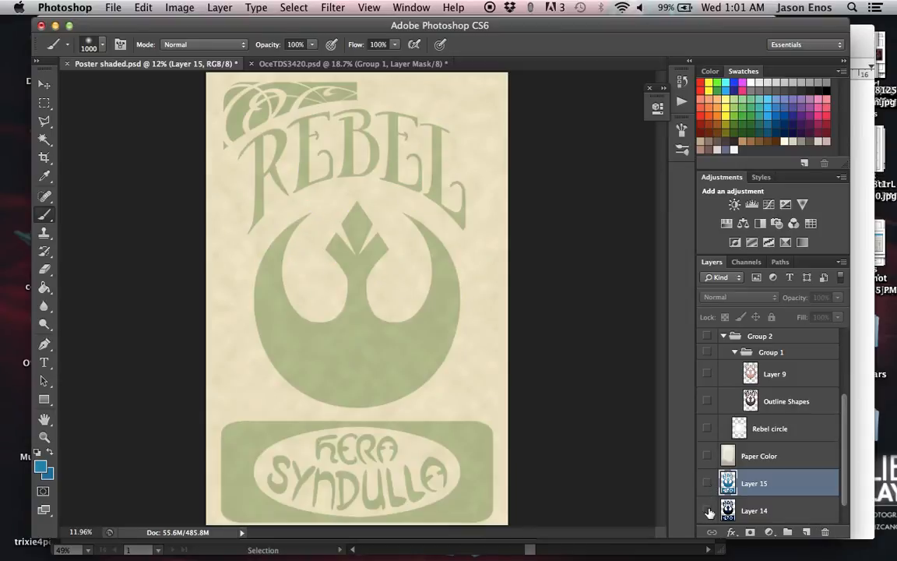
left_click(790, 509, "shift")
left_click_drag(790, 509, 825, 533)
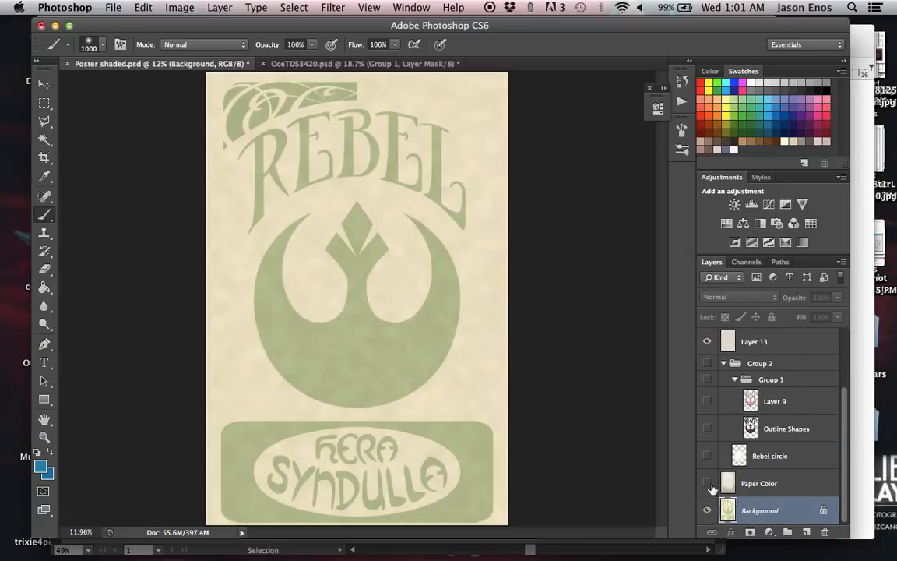
Step: Hide Layer 13 and show the Texture and Paper Color layers
scroll(712, 467, "up", 3)
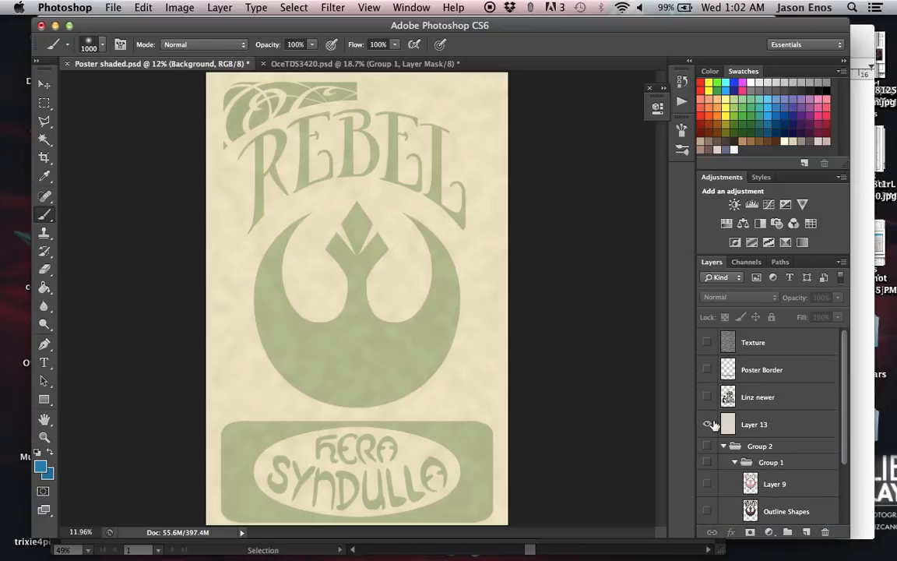
left_click(707, 424)
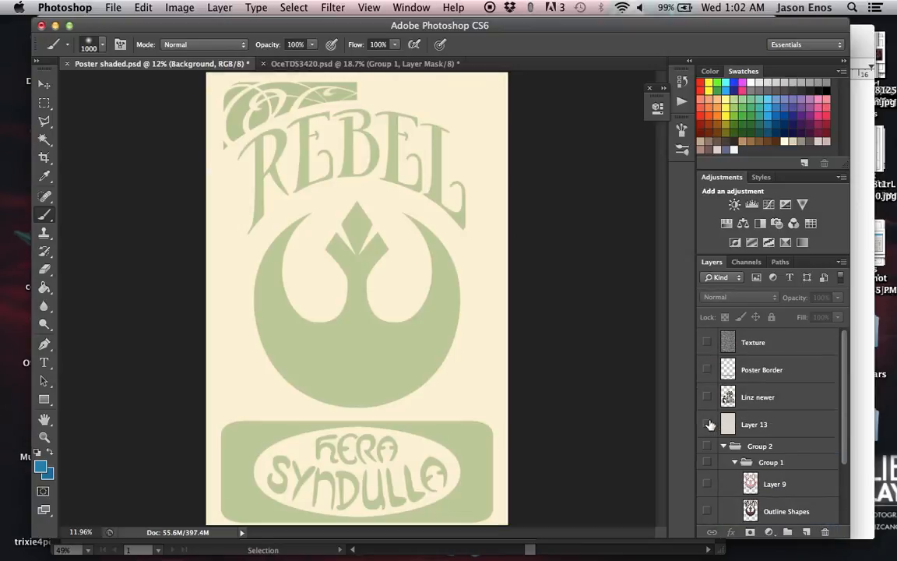
left_click(707, 344)
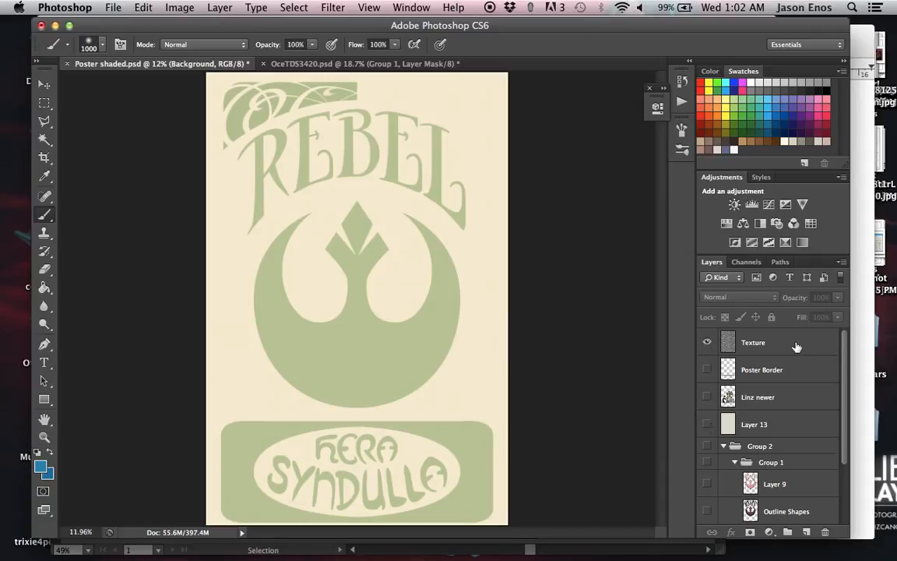
scroll(801, 400, "down", 3)
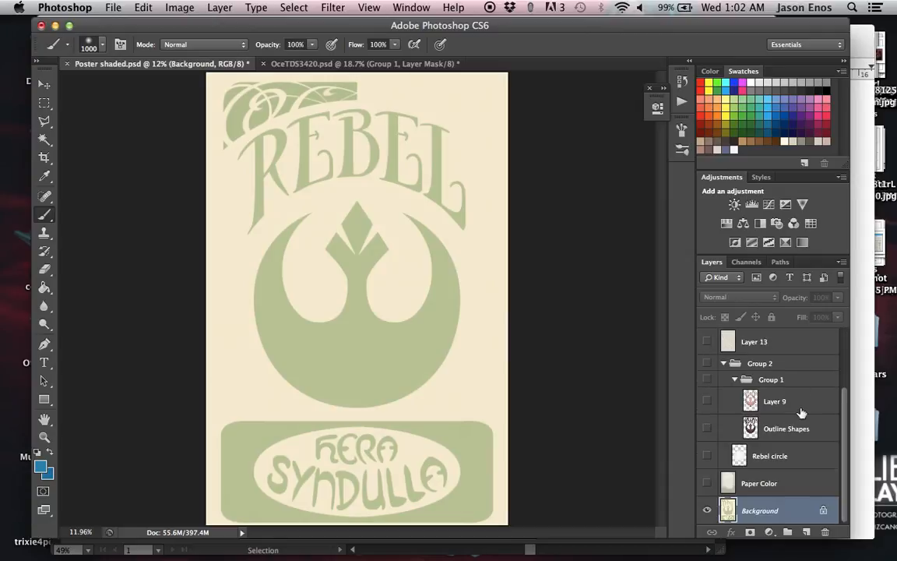
left_click(708, 483)
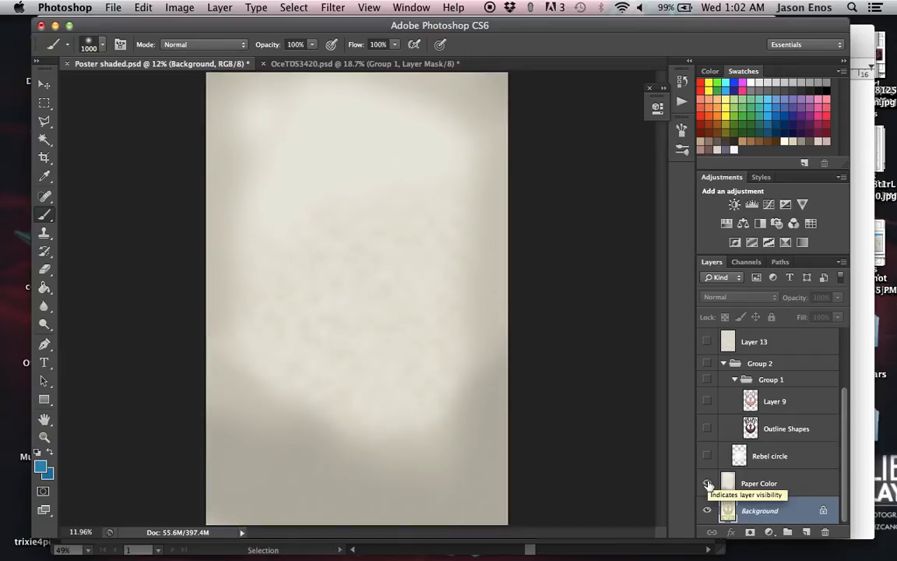
Step: Show the Rebel circle, Outline Shapes and Layer 9 layers, comparing the artwork with and without its outlines
scroll(732, 425, "up", 3)
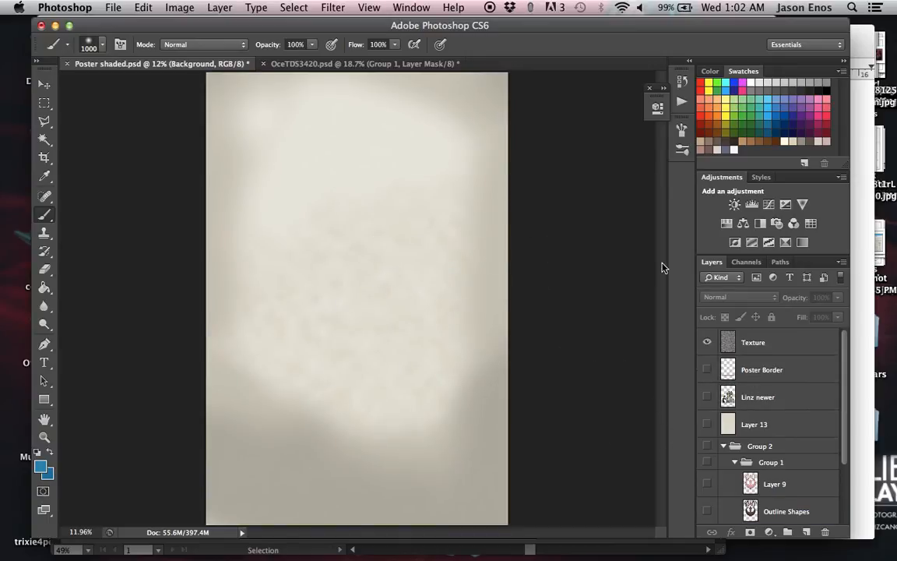
scroll(732, 436, "down", 3)
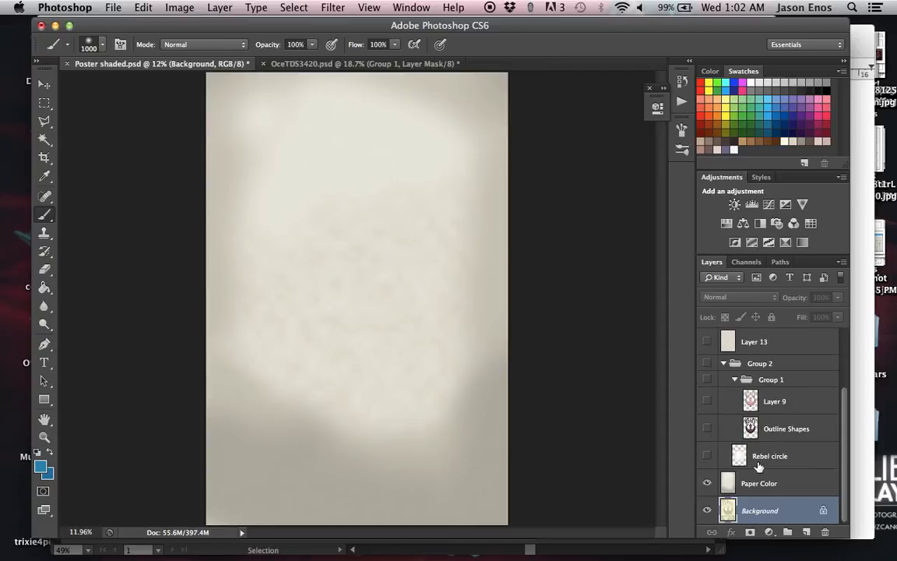
left_click(708, 456)
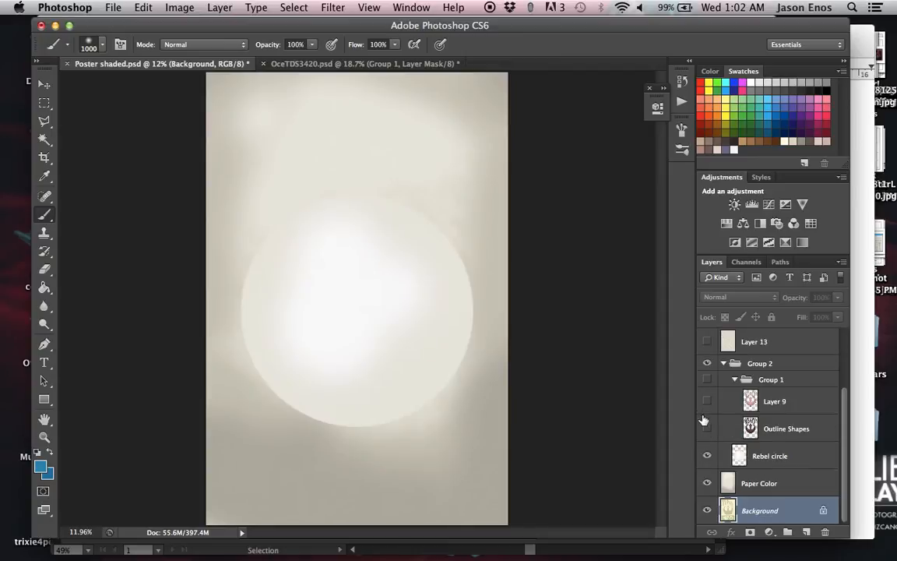
left_click(707, 428)
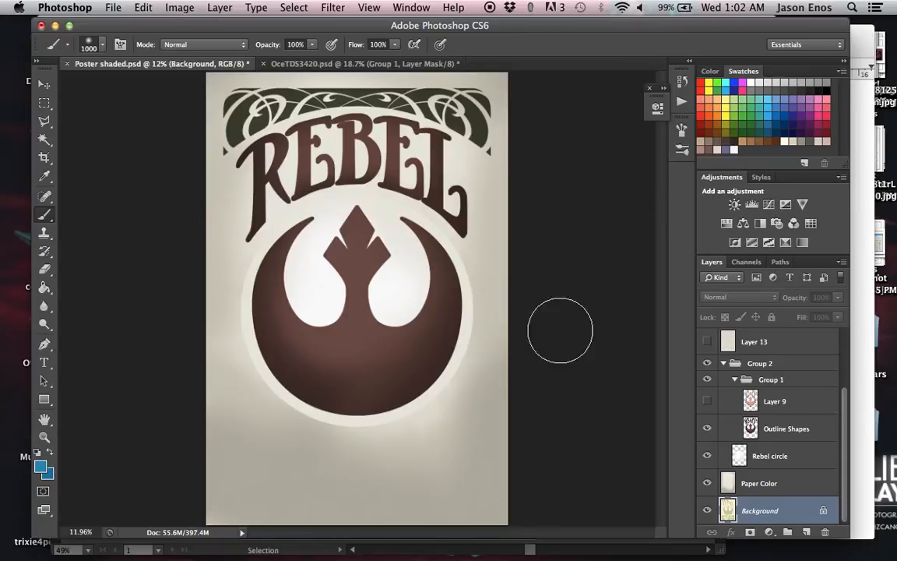
left_click(707, 401)
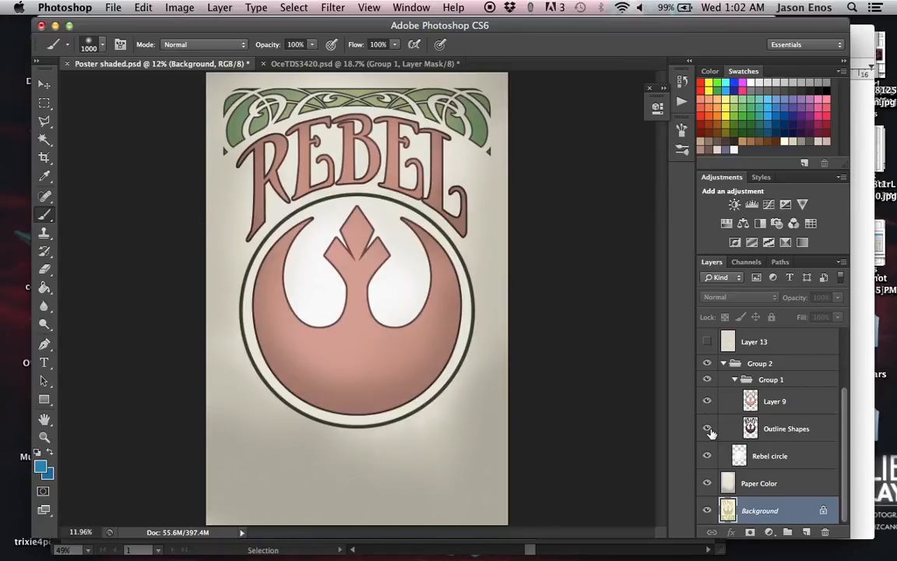
left_click(708, 428)
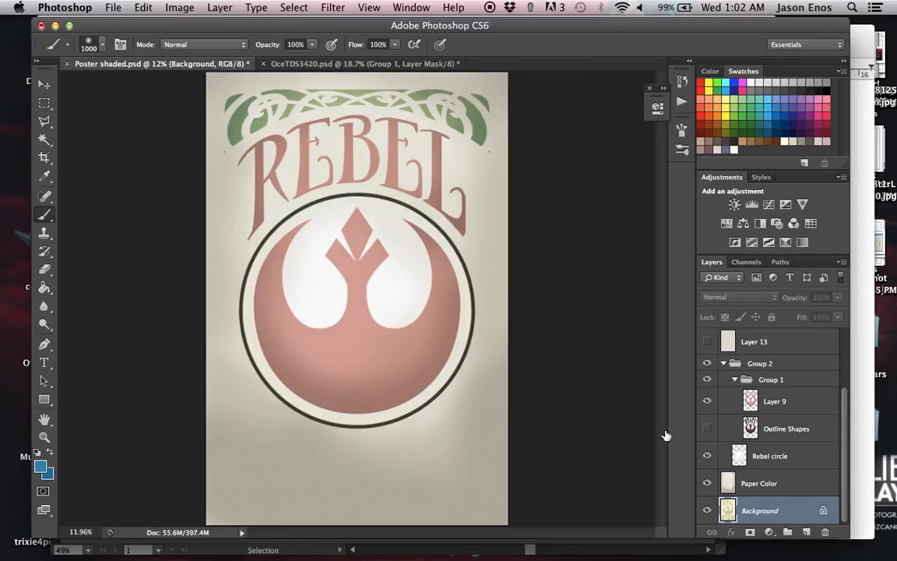
left_click(707, 430)
Step: Show the painted figure's layer and the Poster Border layer
scroll(709, 413, "up", 3)
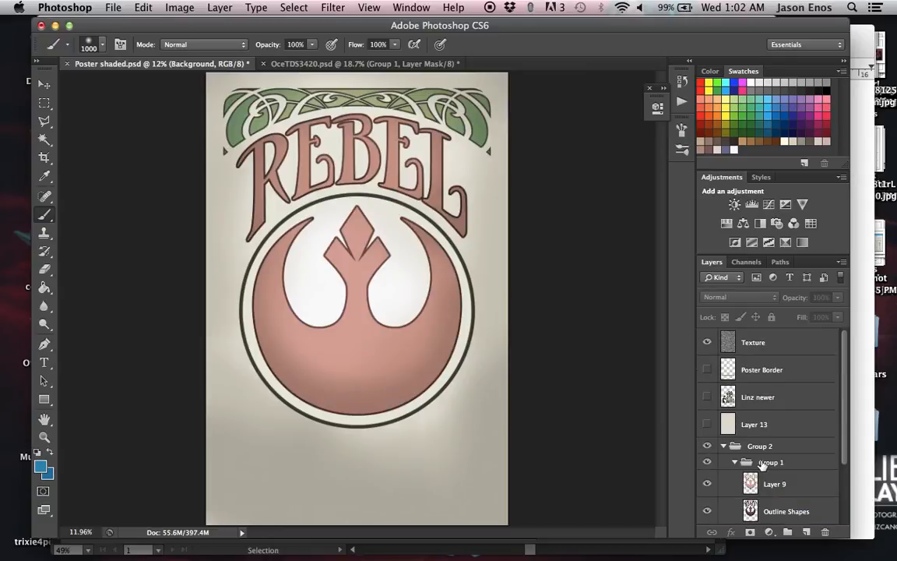
left_click(709, 398)
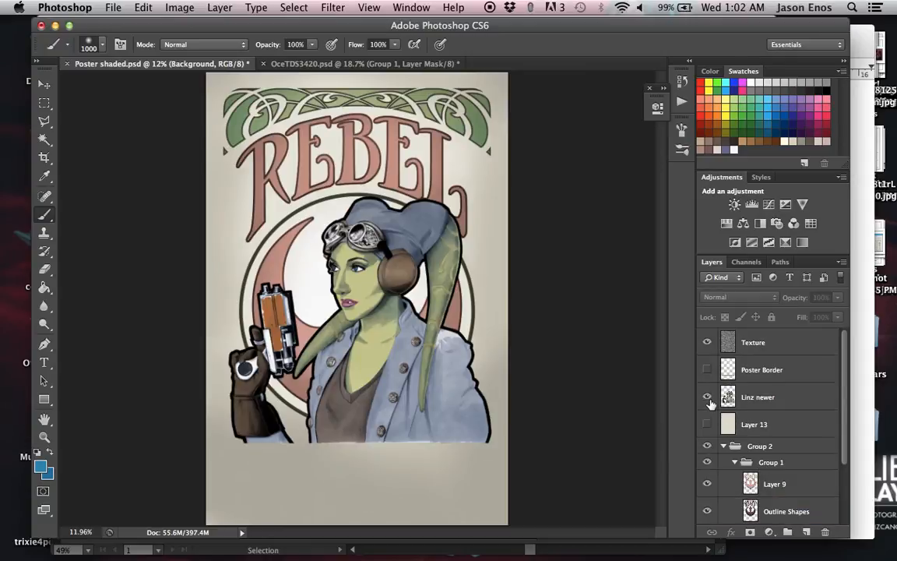
left_click(708, 371)
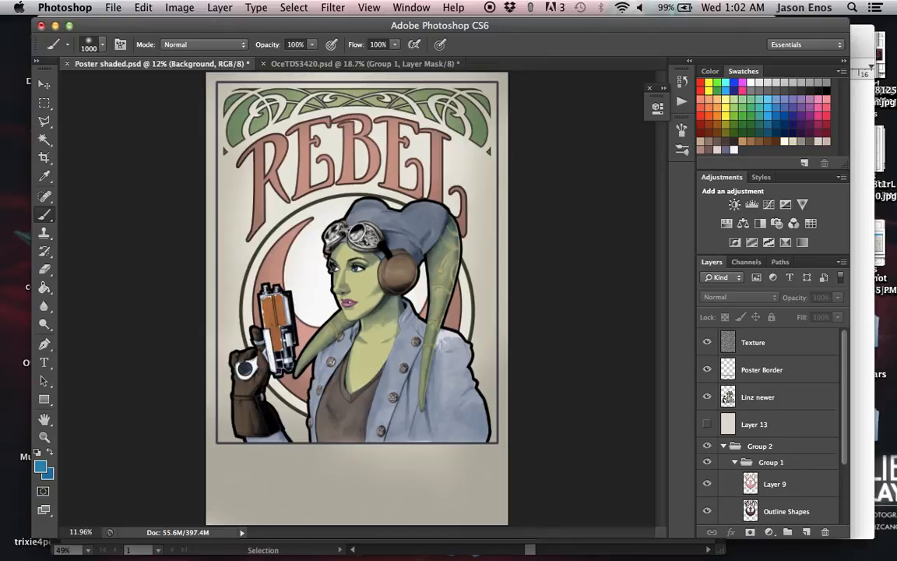
Step: Examine the paper texture over the figure's face, goggles and headgear and the REBEL lettering at 100% magnification
key("super+equal")
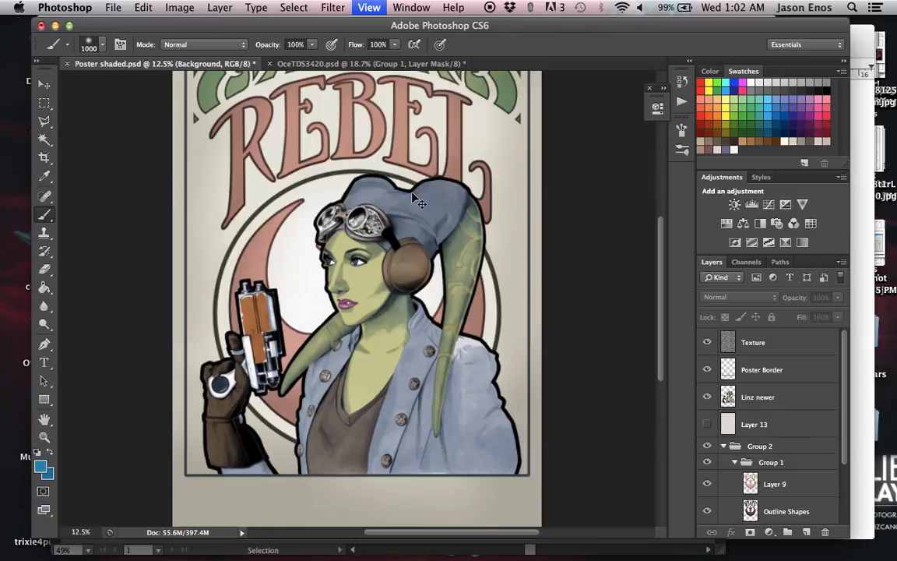
key("super+equal")
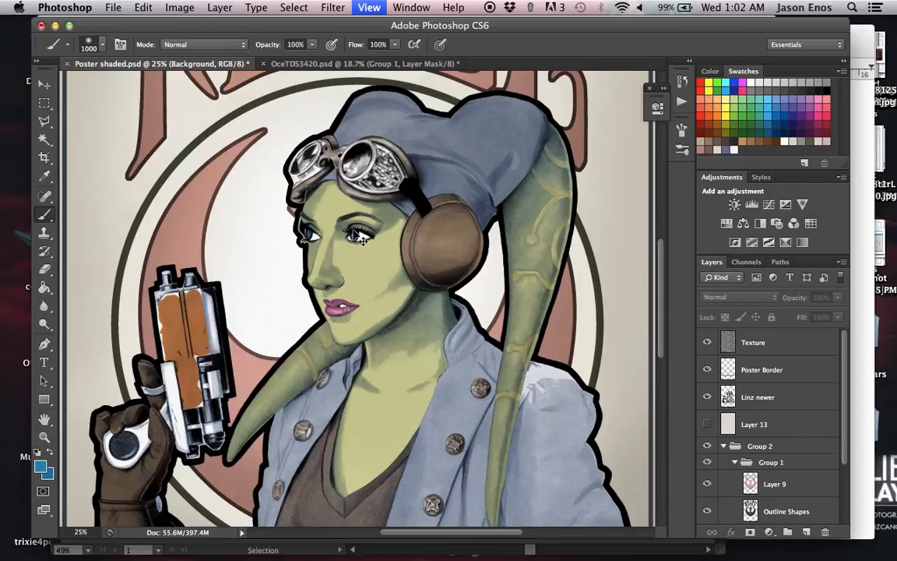
key("super+equal")
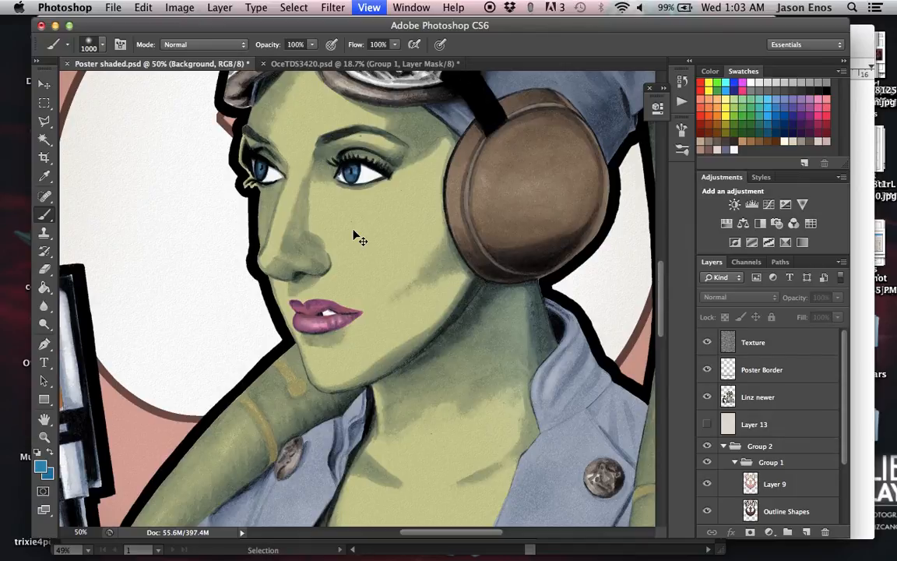
key("super+equal")
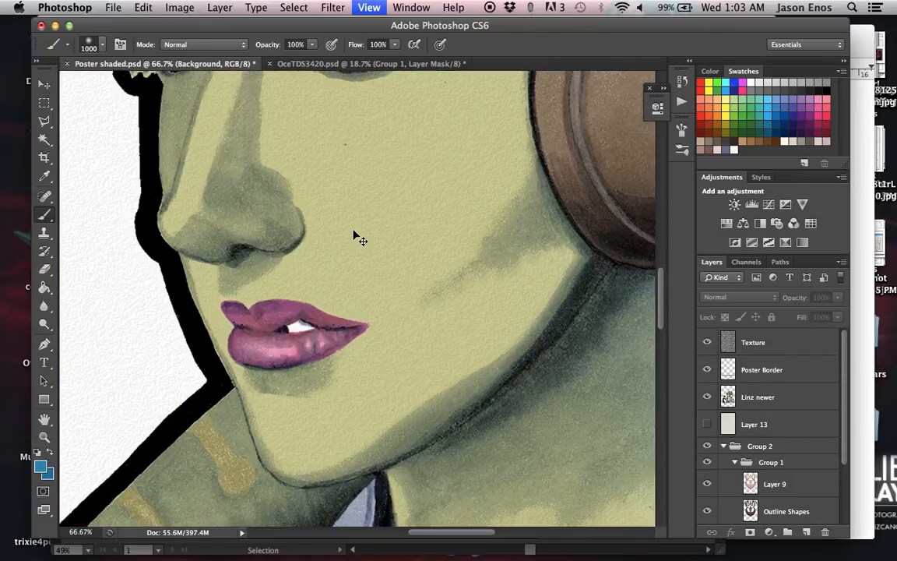
key("super+equal")
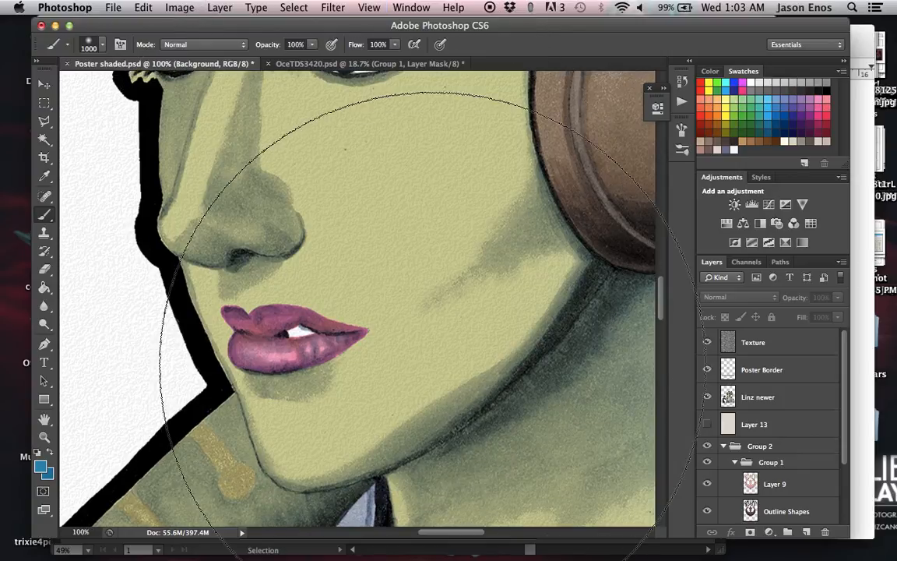
scroll(427, 319, "up", 5)
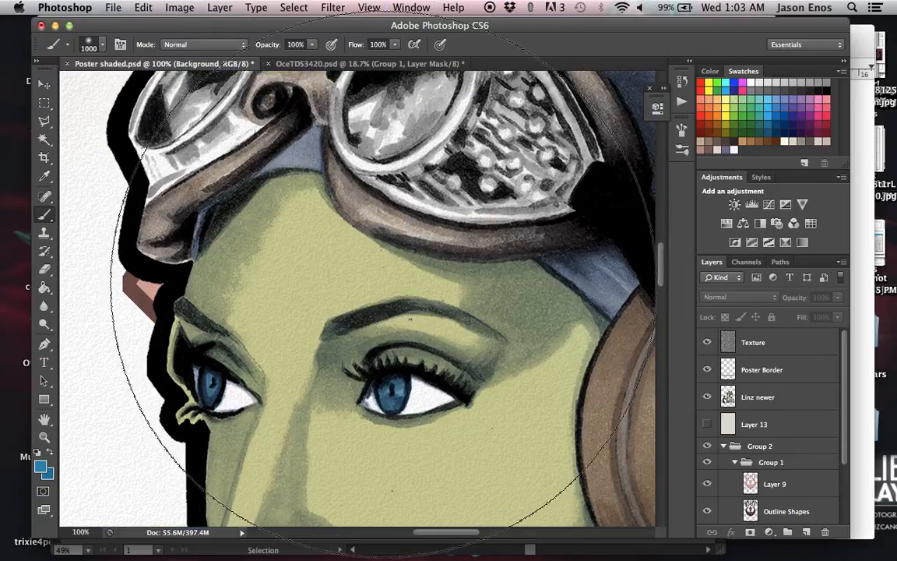
scroll(385, 285, "up", 5)
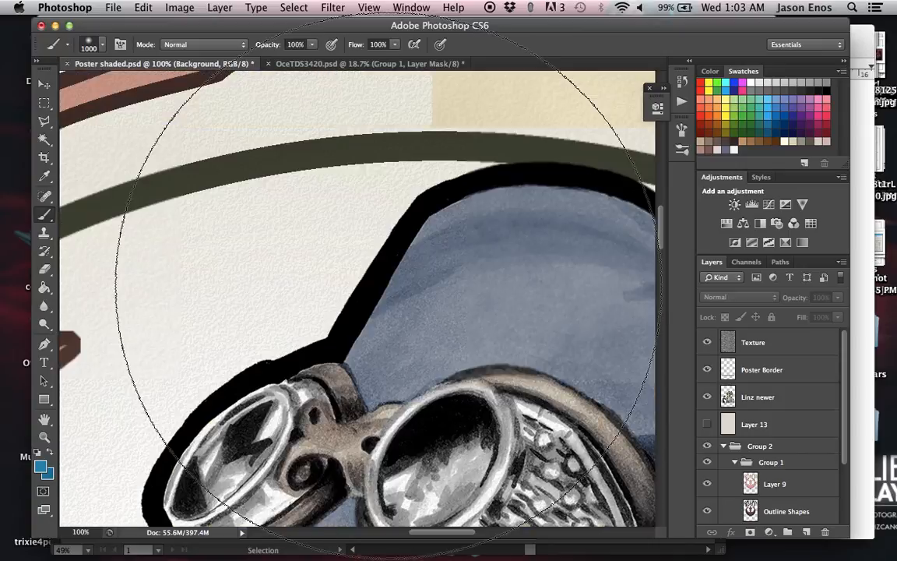
scroll(388, 285, "up", 2)
scroll(388, 285, "up", 5)
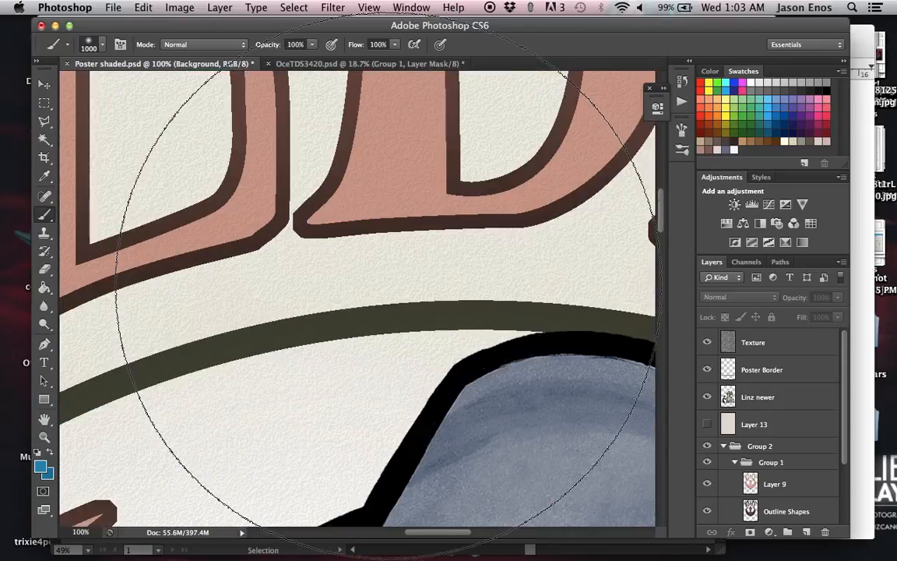
scroll(388, 285, "up", 5)
Step: Reduce the brush size to 200
key("bracketleft")
key("bracketleft")
key("bracketleft")
key("bracketleft")
key("bracketleft")
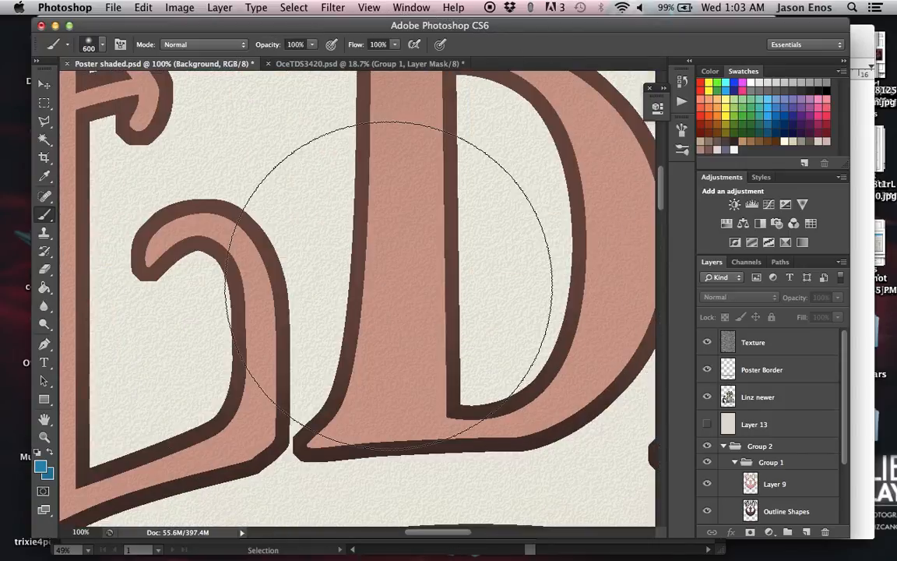
key("bracketleft")
key("bracketleft")
key("bracketleft")
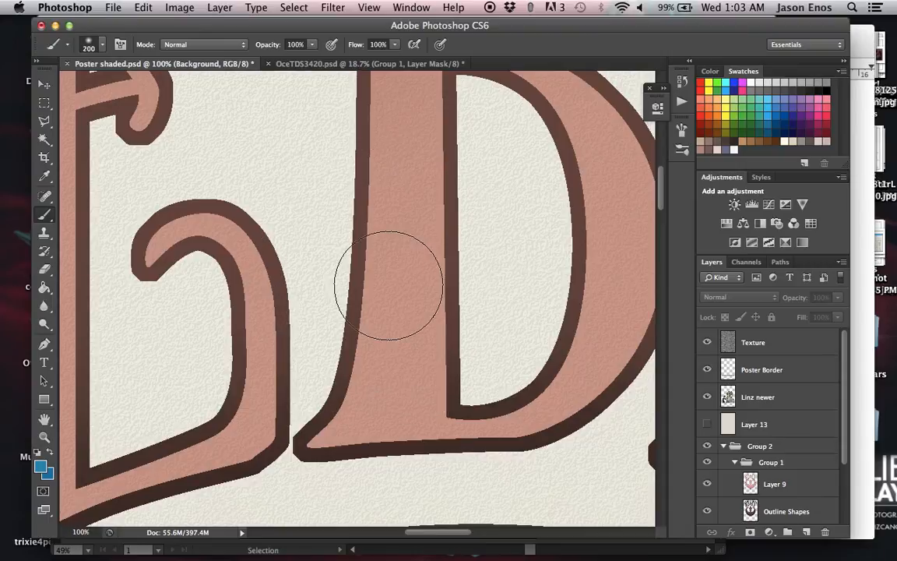
Step: Examine the paper texture from the REBEL lettering through the green ornament to the poster's upper edge
scroll(388, 285, "up", 2)
scroll(388, 285, "up", 6)
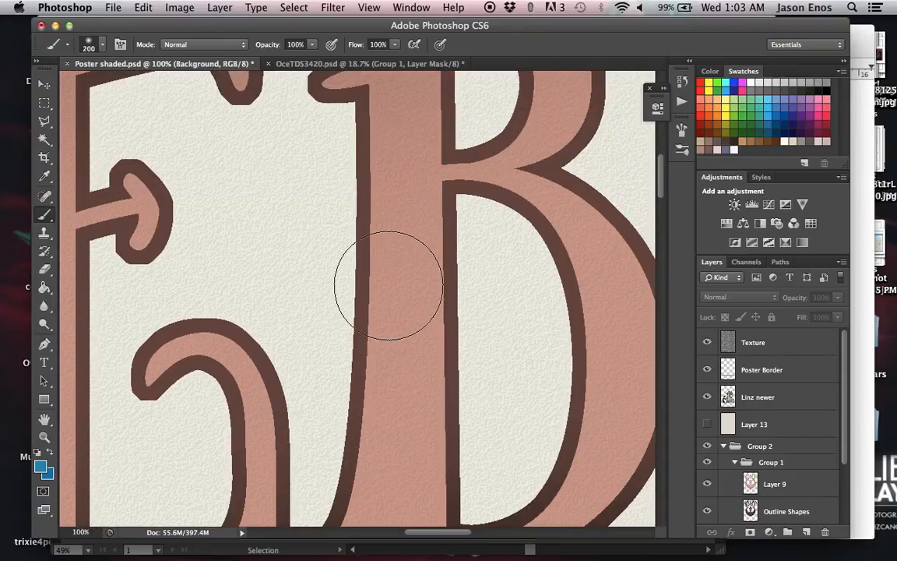
scroll(388, 285, "up", 7)
scroll(389, 285, "left", 2)
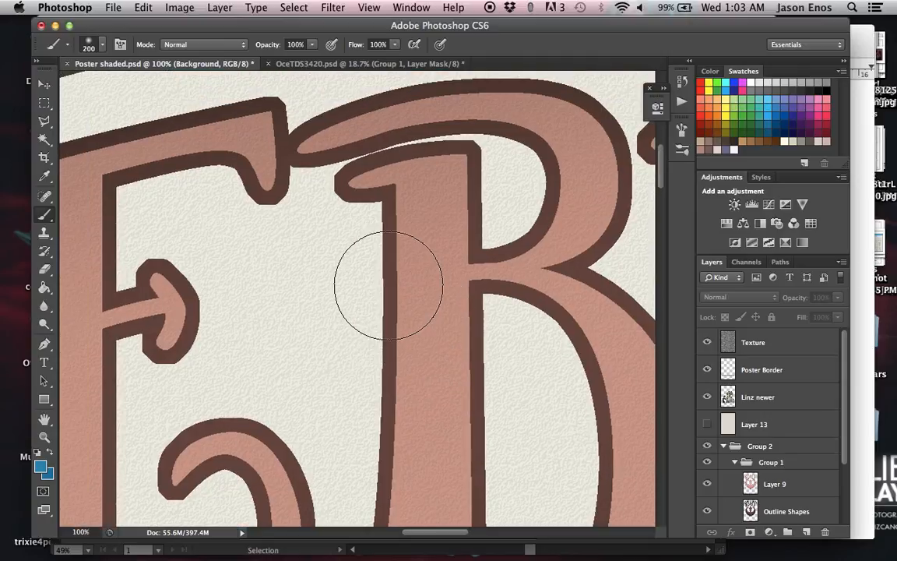
scroll(388, 285, "up", 2)
scroll(388, 285, "up", 20)
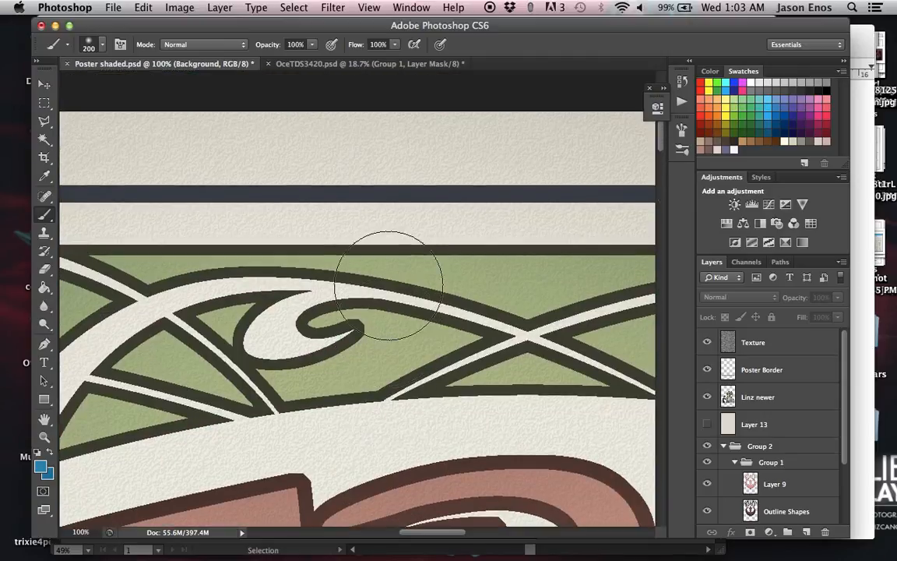
scroll(389, 285, "up", 6)
scroll(388, 285, "left", 1)
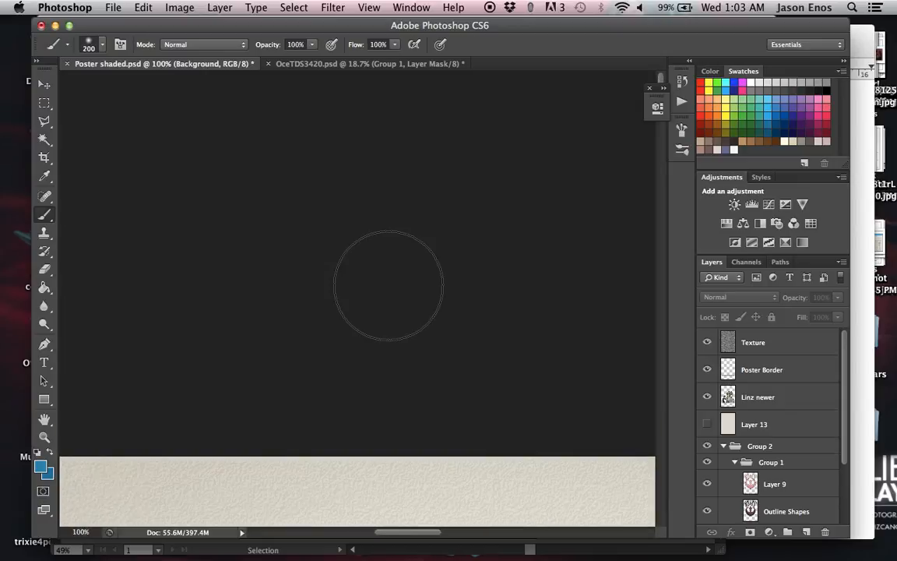
Step: Examine the paper texture across the dark border, the green ornament and the R of the REBEL lettering, and review the whole poster
scroll(389, 285, "left", 2)
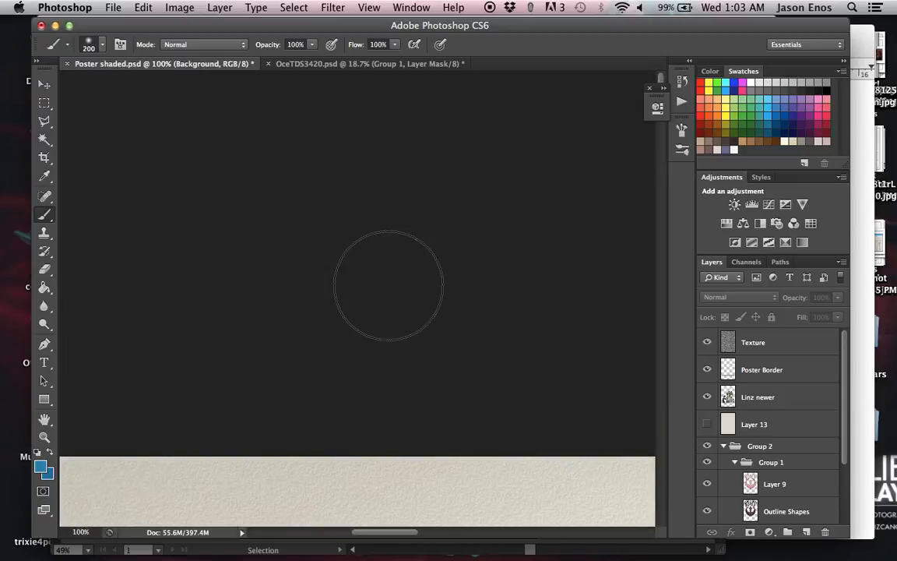
scroll(389, 286, "left", 1)
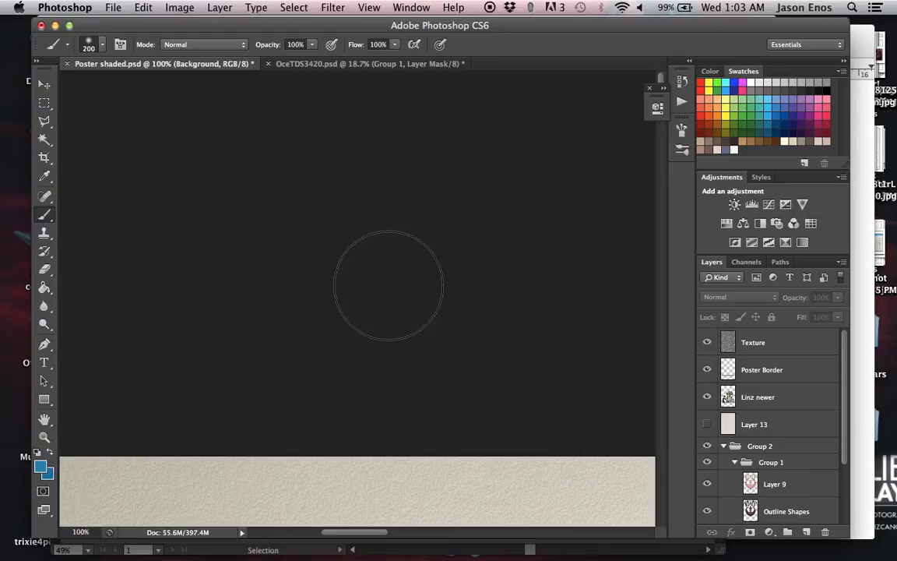
scroll(633, 110, "down", 10)
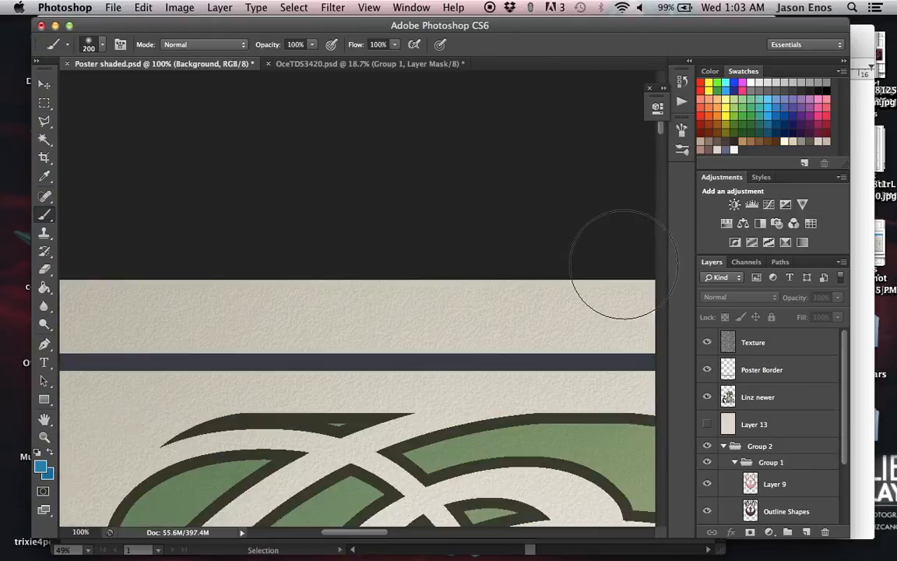
scroll(623, 265, "down", 15)
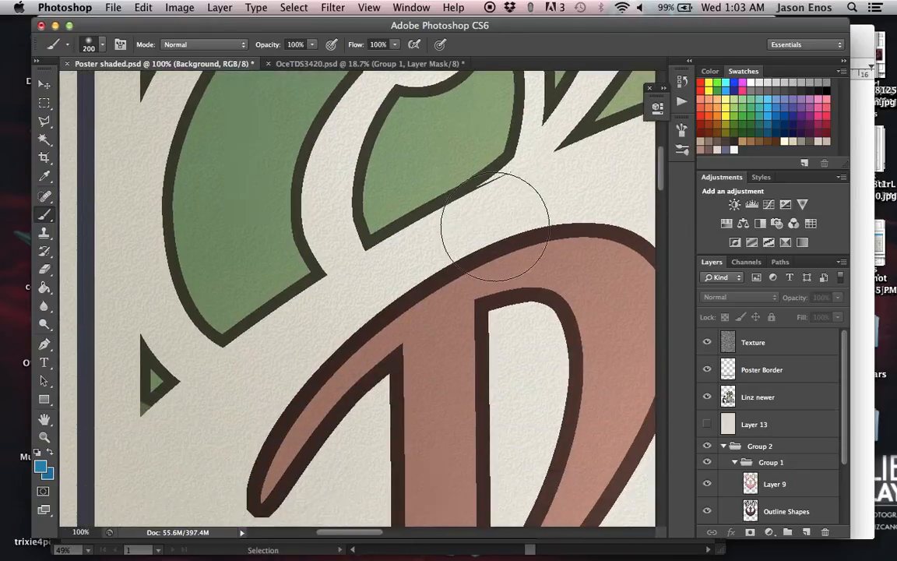
scroll(499, 218, "down", 10)
scroll(510, 193, "down", 10)
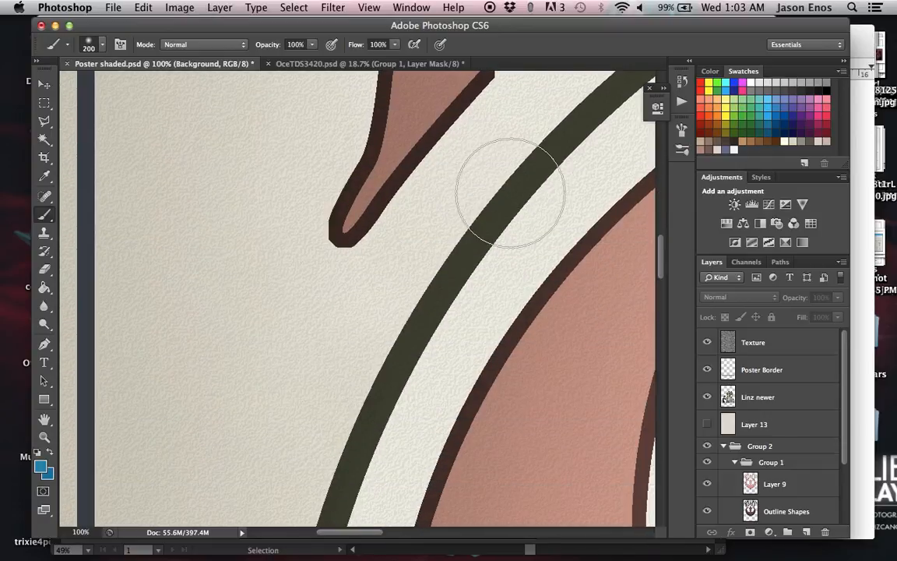
scroll(510, 193, "up", 10)
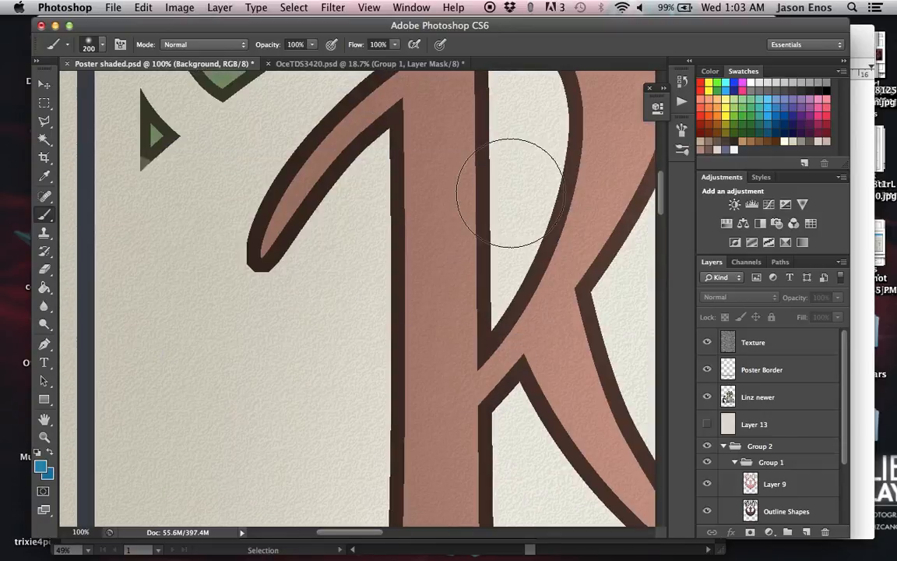
scroll(510, 193, "up", 10)
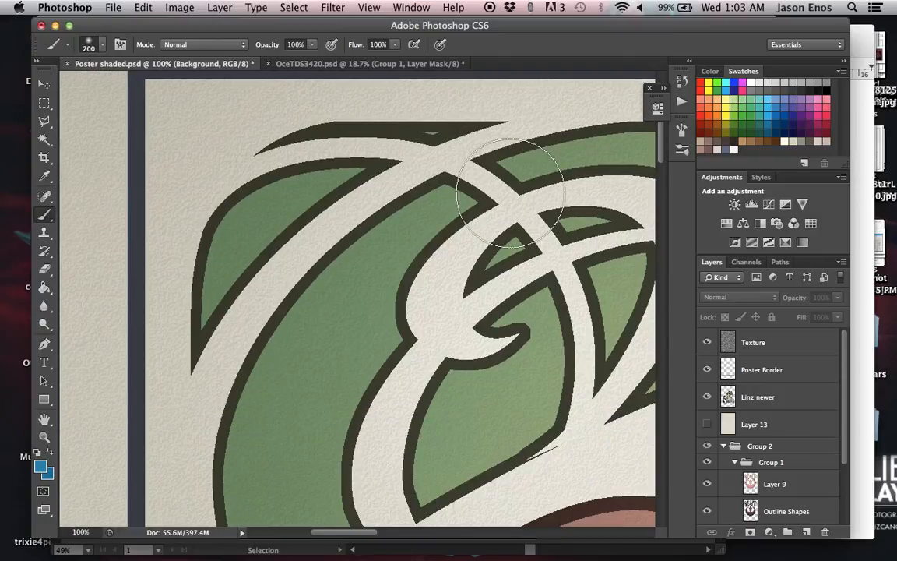
scroll(510, 193, "right", 6)
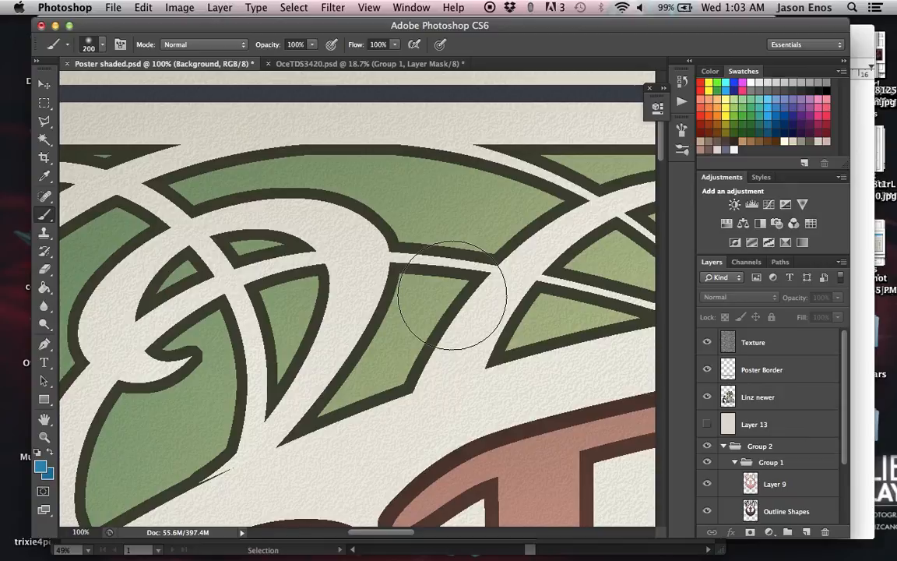
key("super+0")
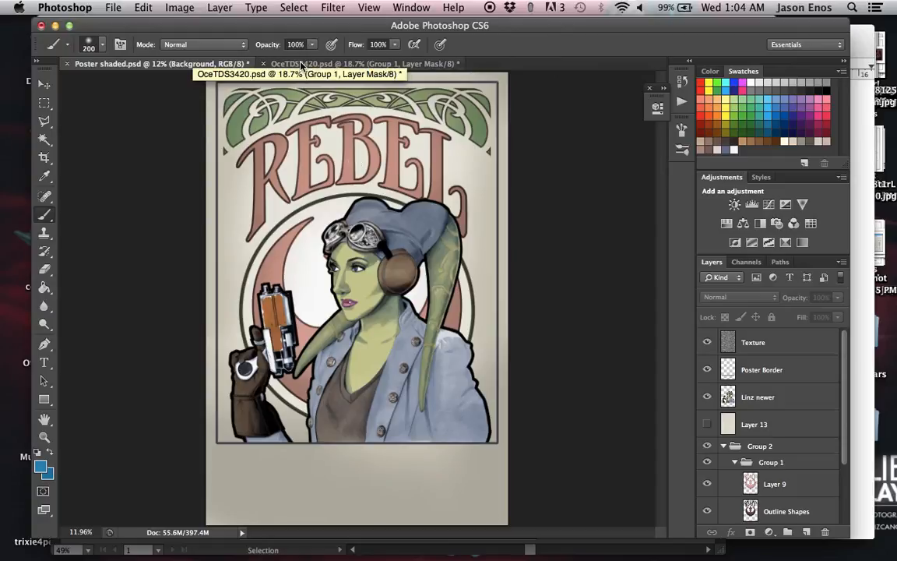
Step: Switch to the poster credits document in TextEdit and place the text cursor in the model's web address
left_click(860, 118)
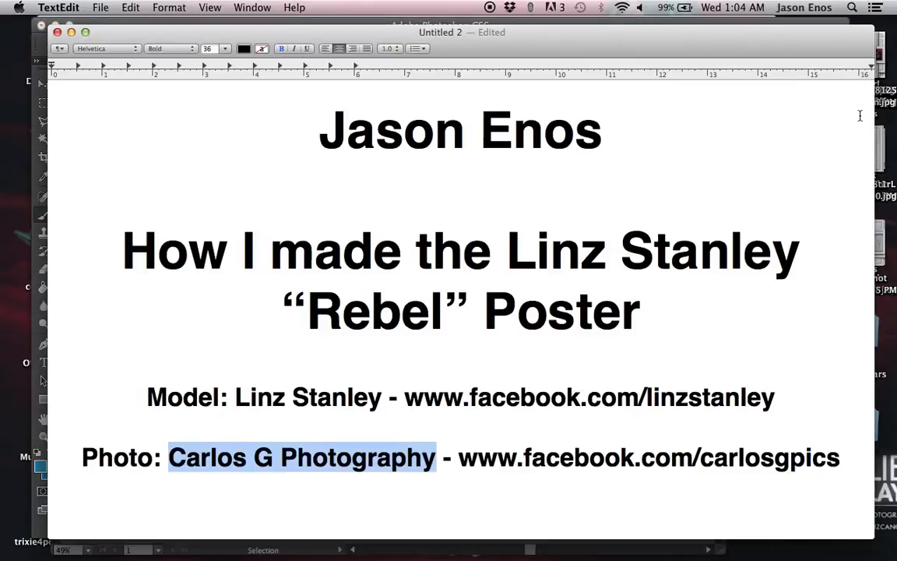
left_click(552, 399)
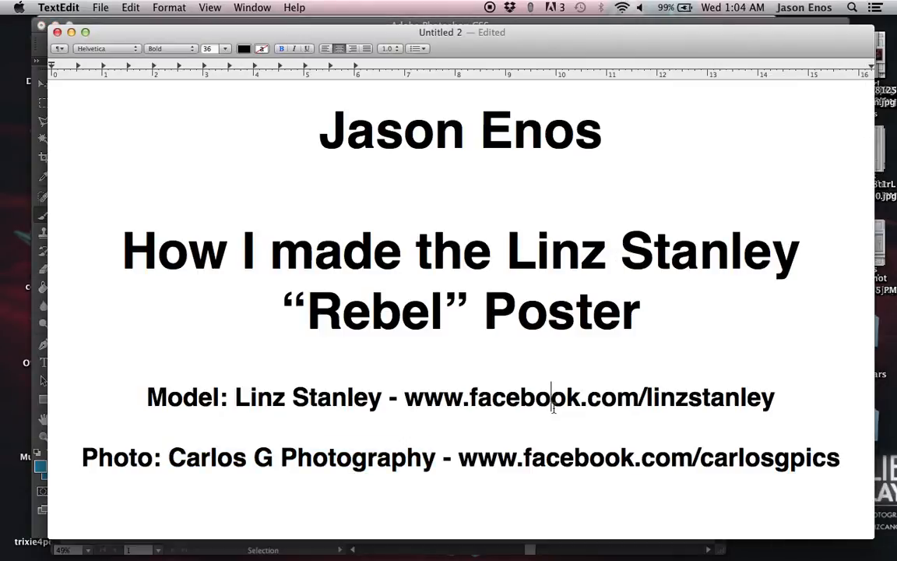